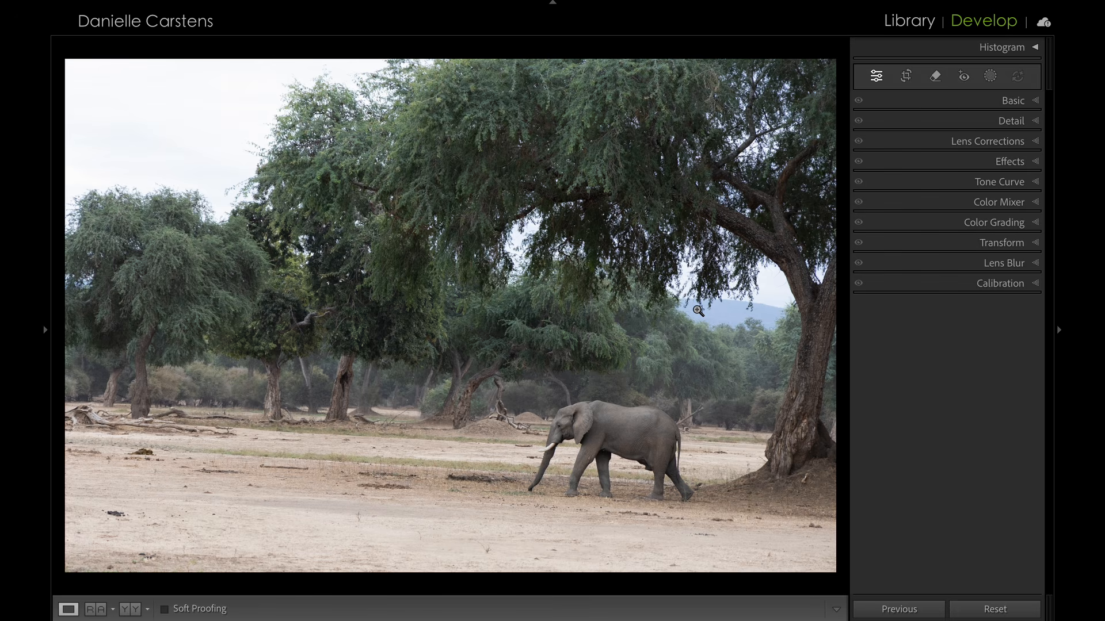
Straighten the photo to an angle of about -2.98 with the Straighten tool, following the ground line, and apply the crop
click(1010, 101)
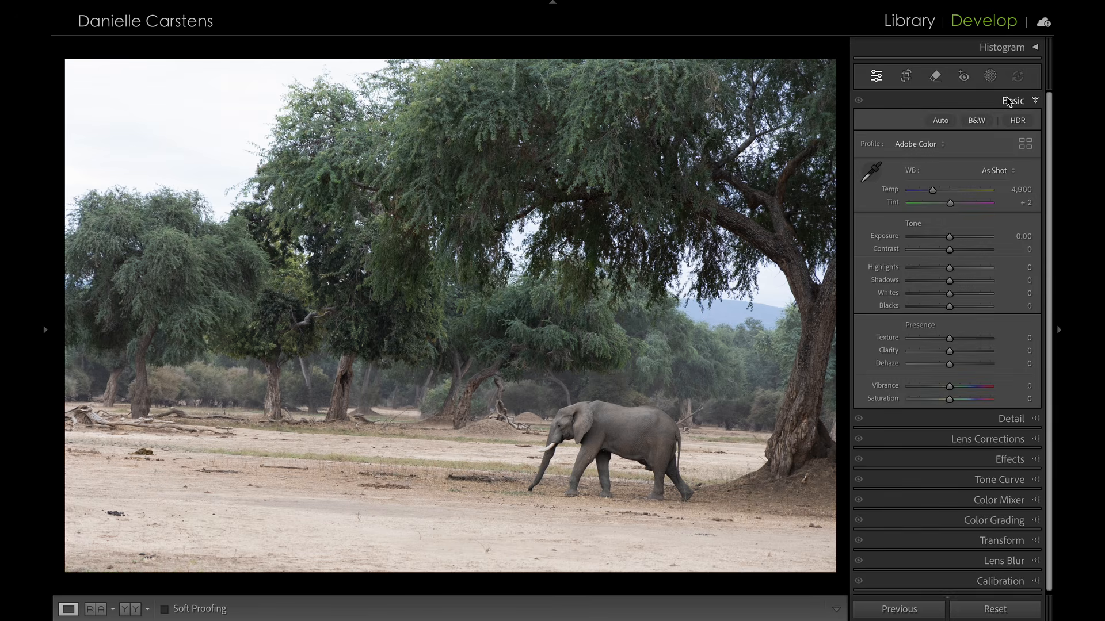
click(908, 79)
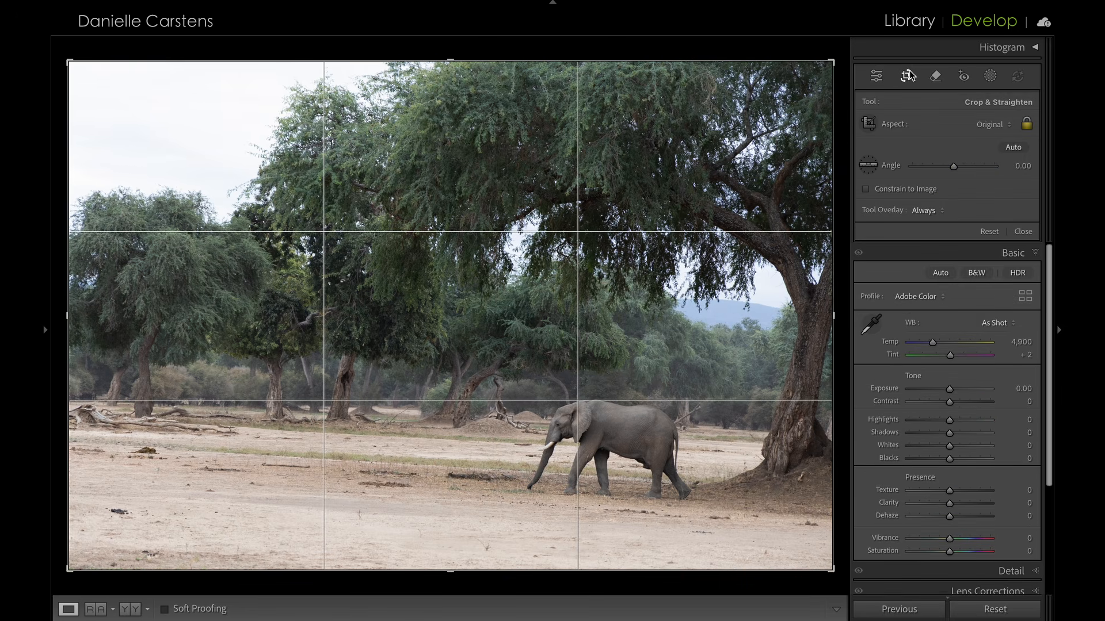
mouse_move(843, 328)
mouse_down()
mouse_move(841, 316)
mouse_move(846, 351)
mouse_move(849, 305)
mouse_move(845, 322)
mouse_up()
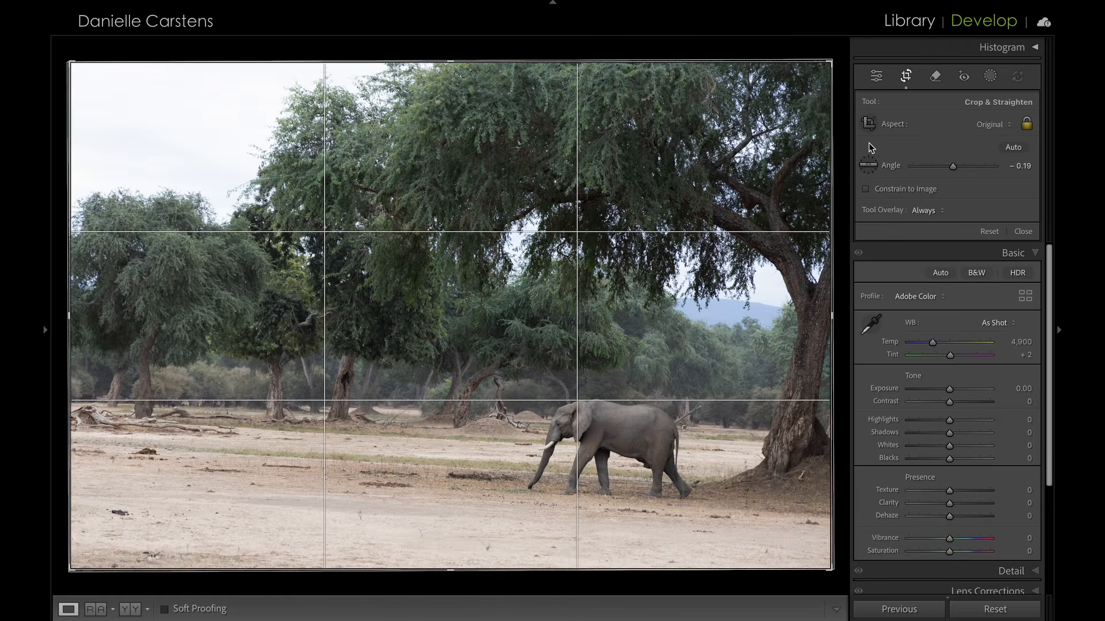
click(868, 165)
drag(243, 454, 484, 465)
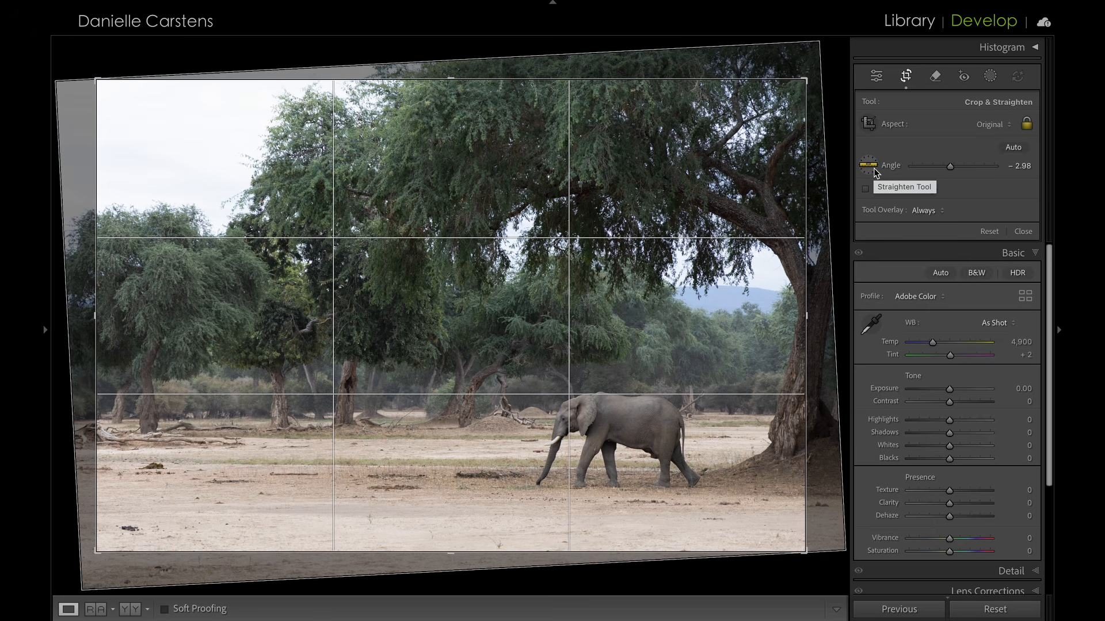
key(Return)
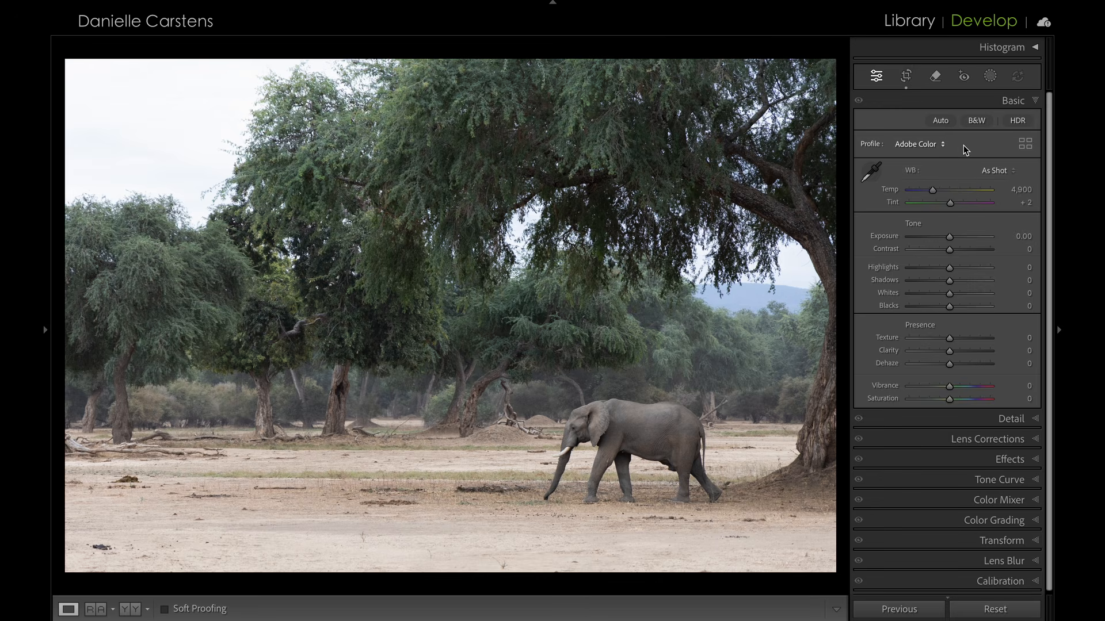
Crop the photo to a 16 x 9 aspect, reposition the image lower in the frame, enlarge the crop slightly and apply it
click(906, 76)
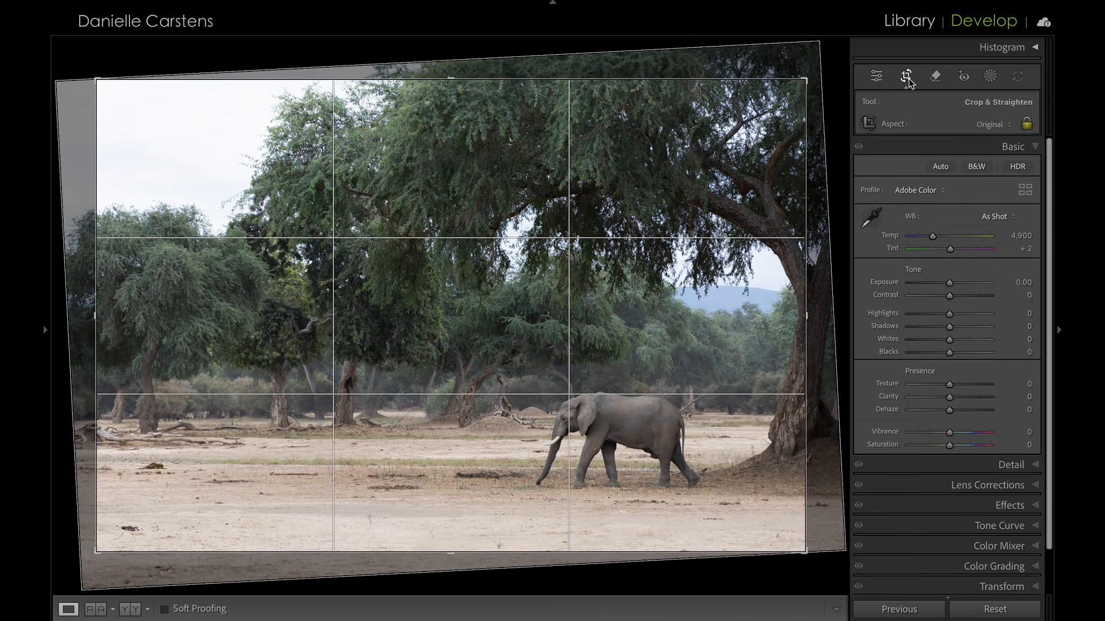
click(990, 124)
click(992, 252)
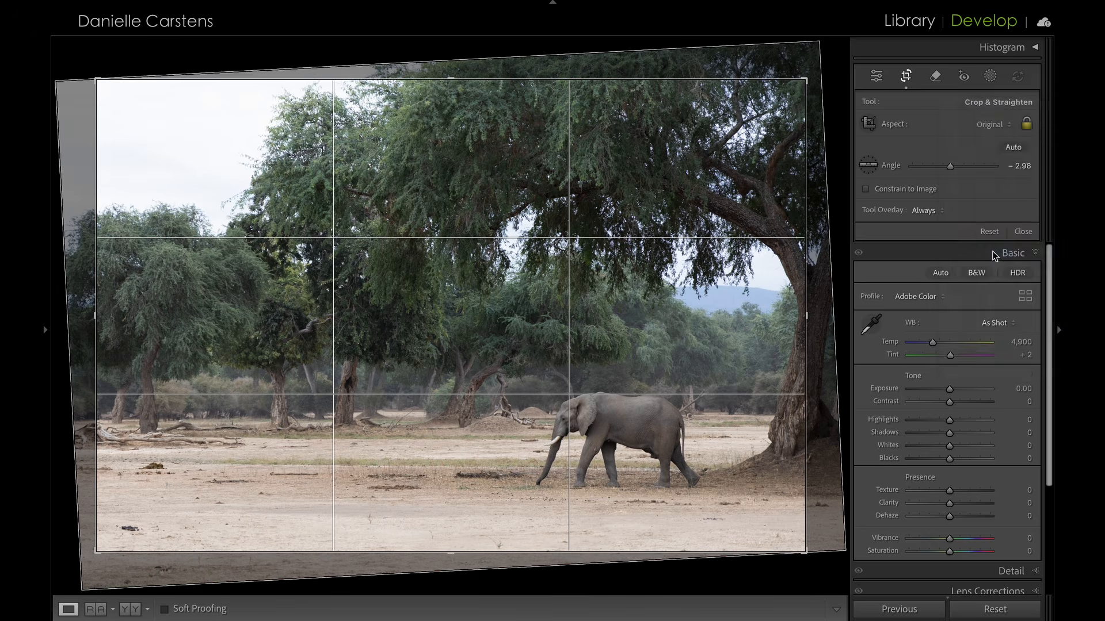
drag(600, 423, 600, 385)
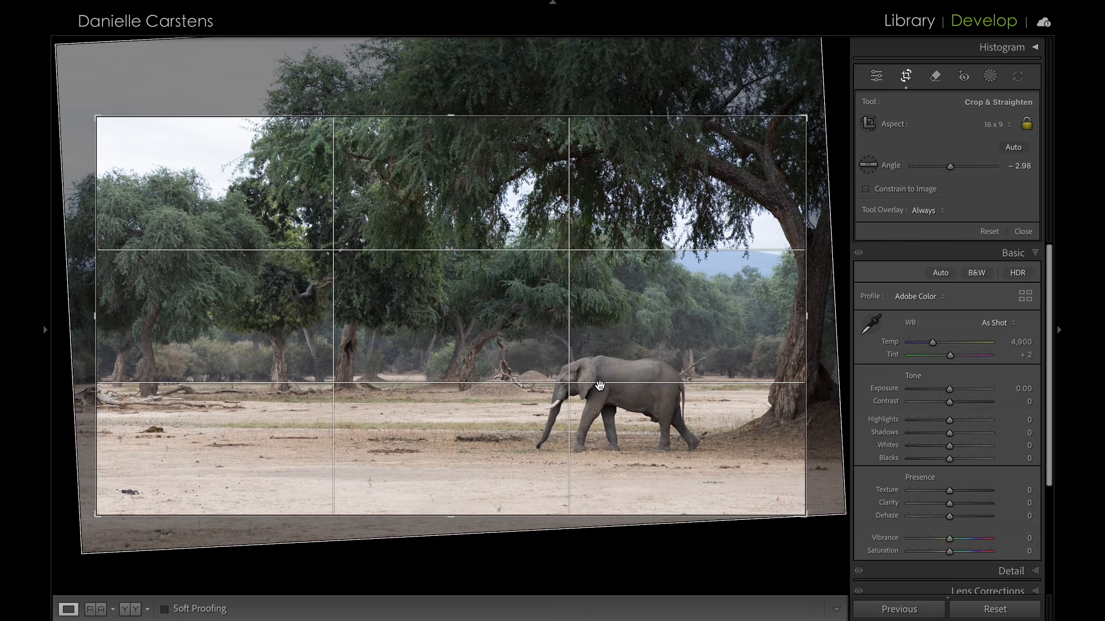
drag(807, 118, 858, 108)
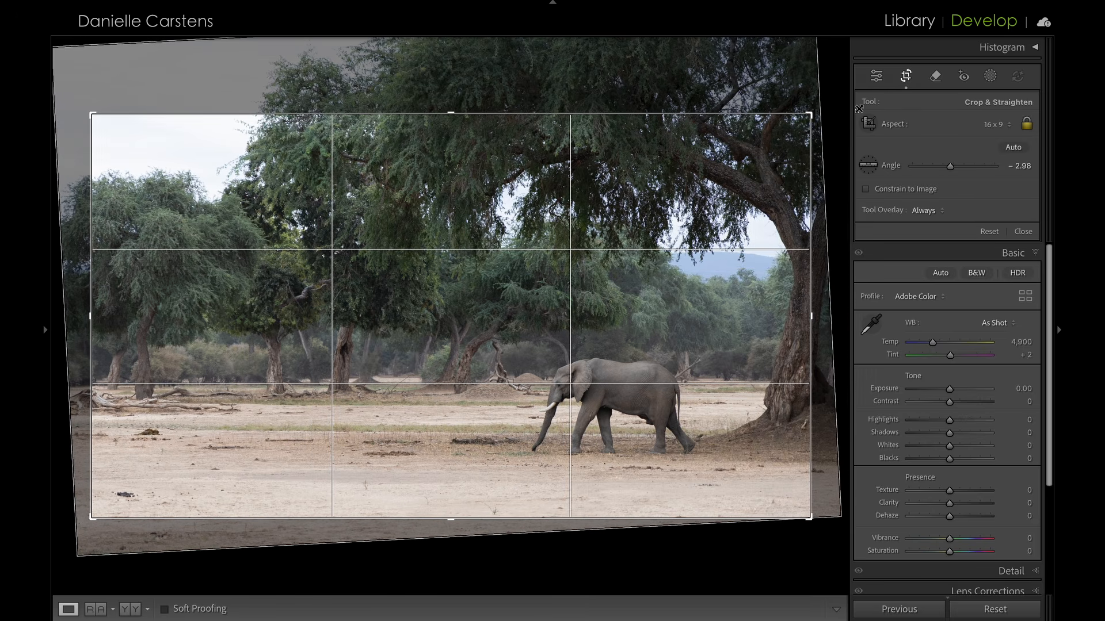
key(Return)
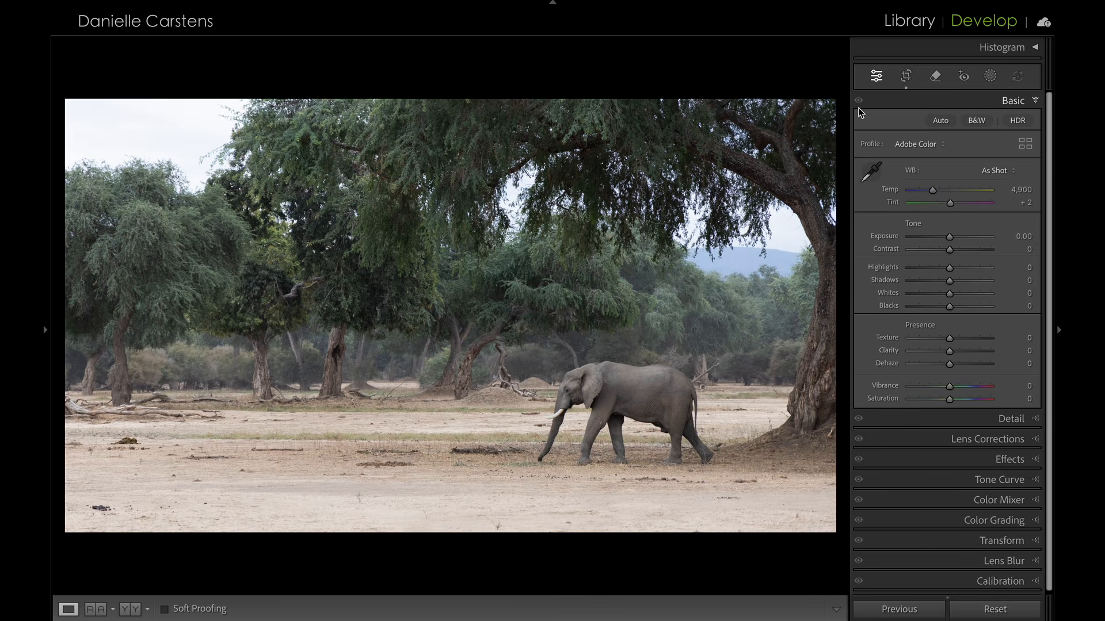
click(906, 76)
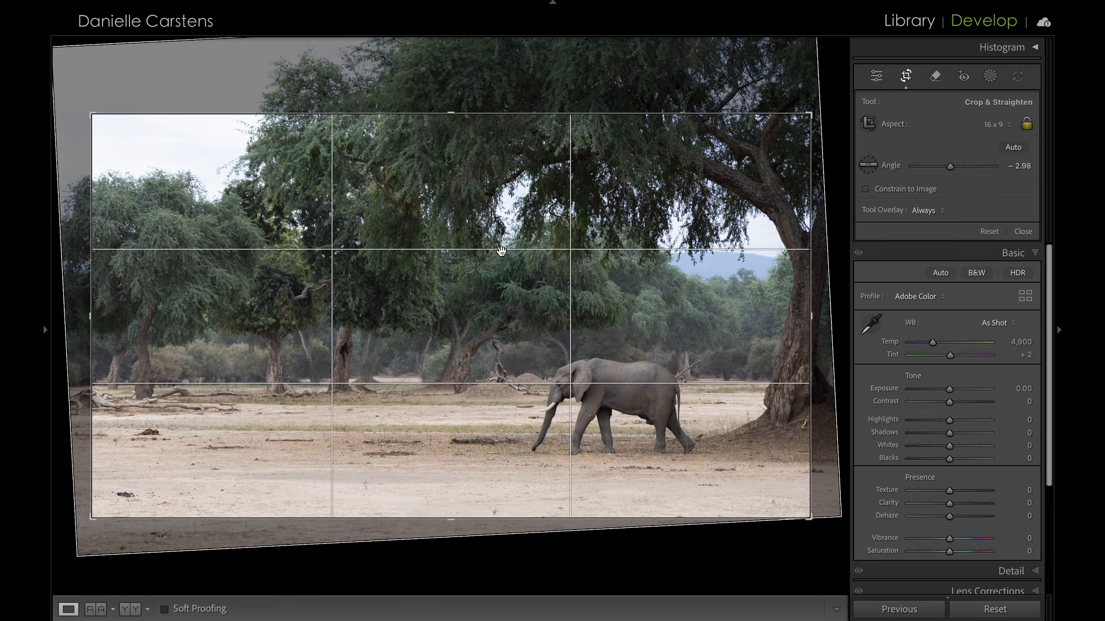
key(Return)
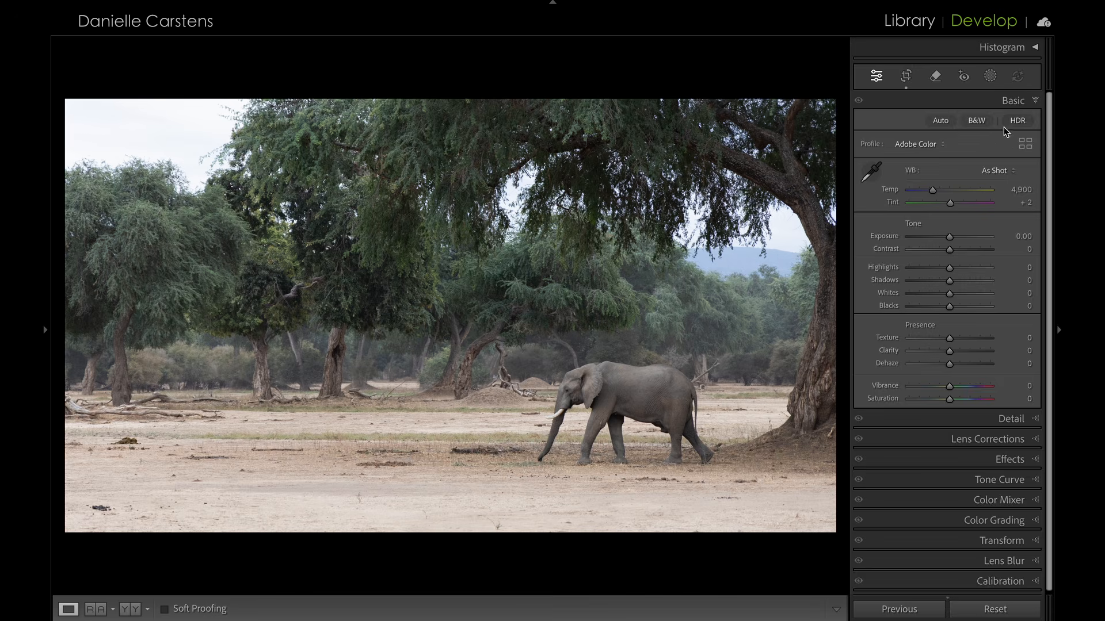
click(1012, 100)
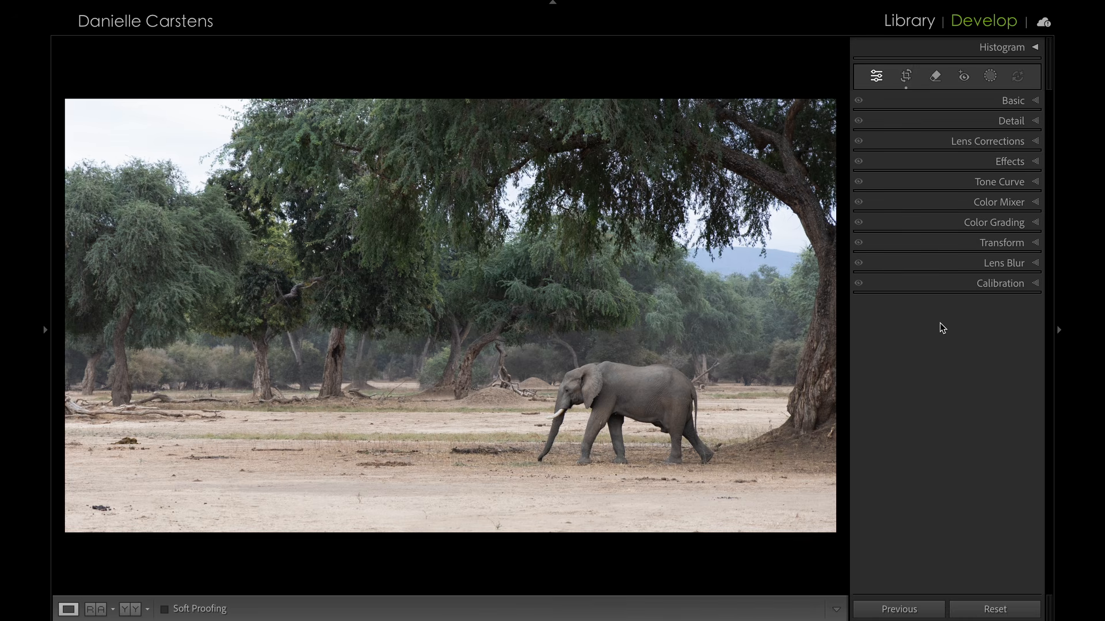
right_click(903, 195)
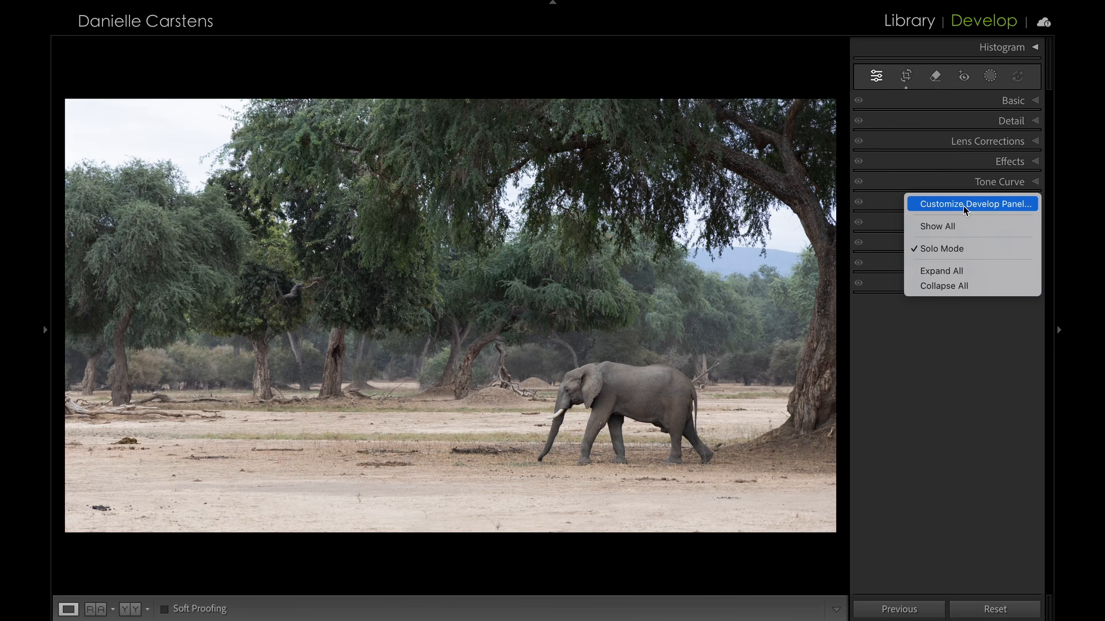
click(918, 335)
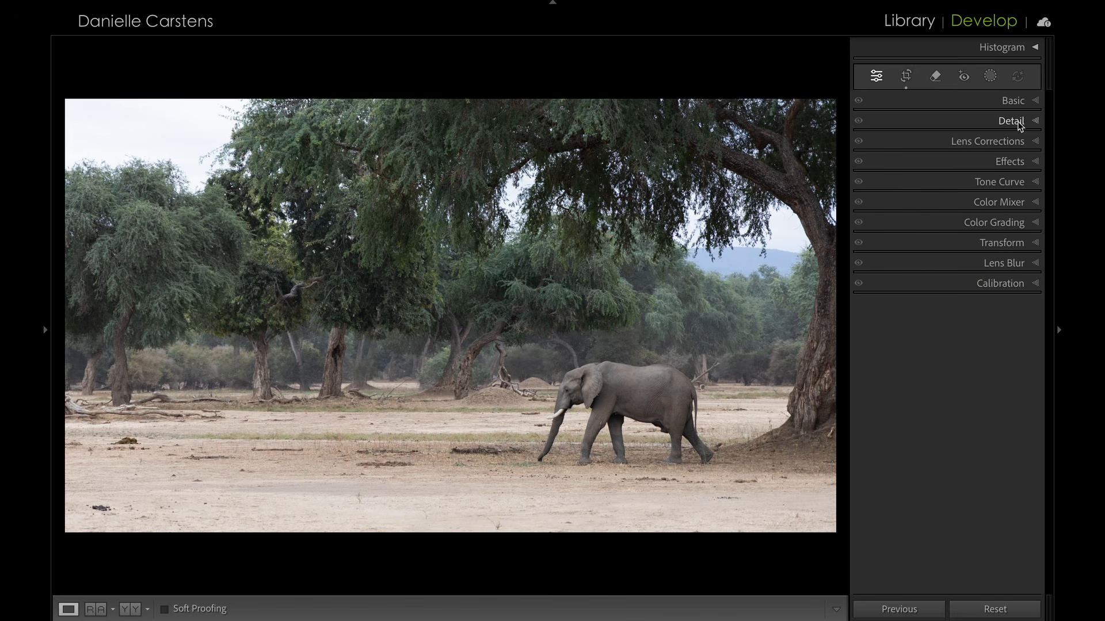
Cool the photo's white balance by setting the temperature to 4,630
click(1011, 103)
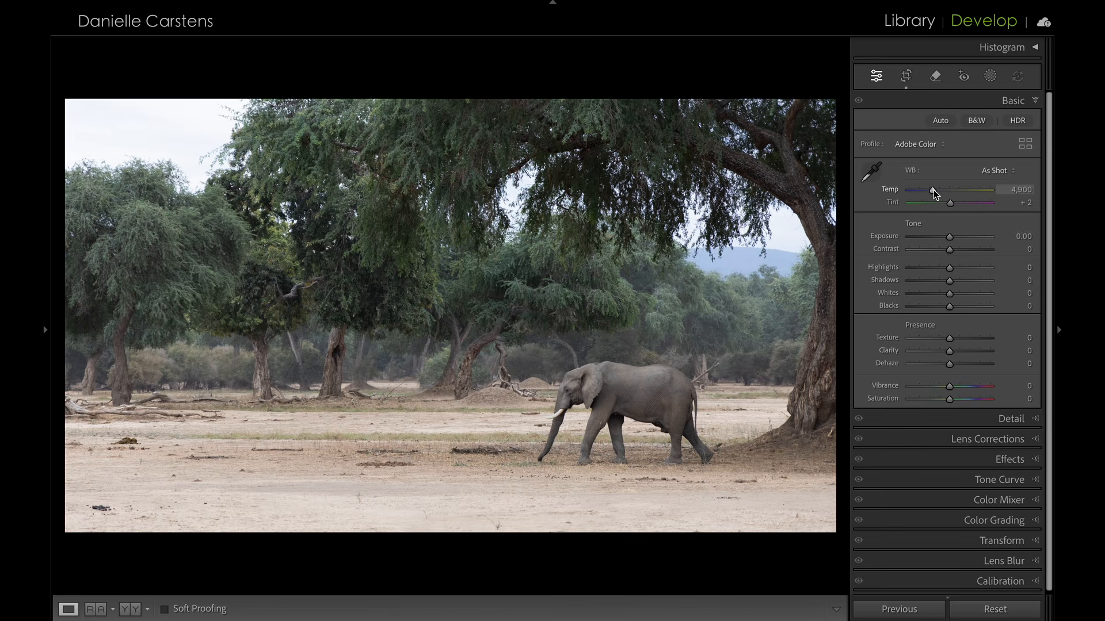
drag(933, 190, 930, 189)
drag(930, 188, 931, 189)
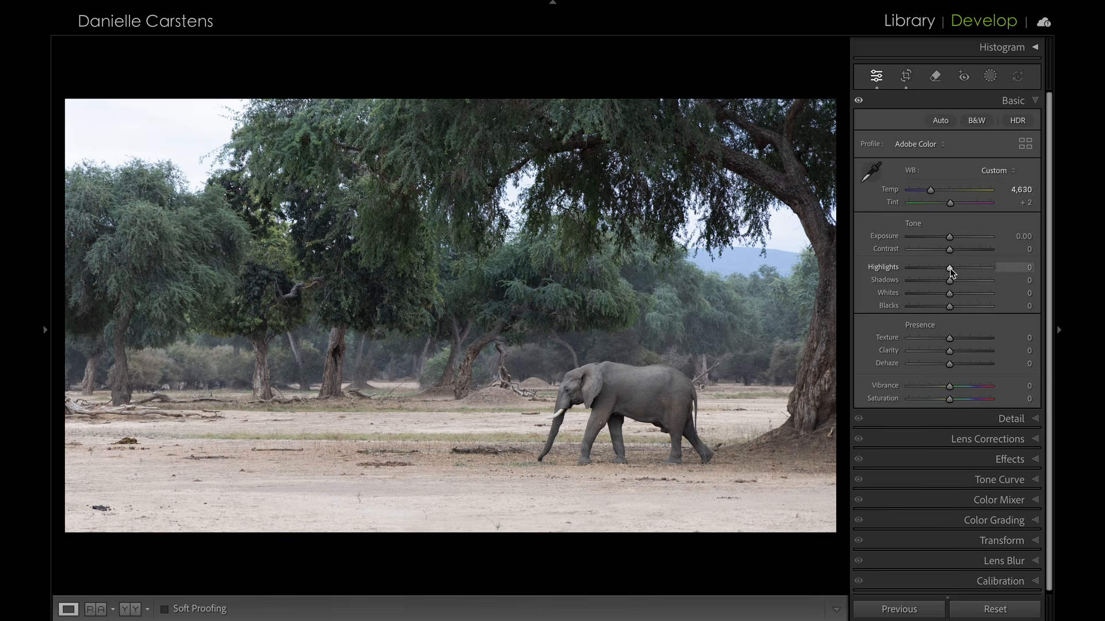
Set Highlights to -66, Shadows to +52, Whites to +5 and Blacks to -39, and raise Vibrance to +5
drag(949, 268, 934, 307)
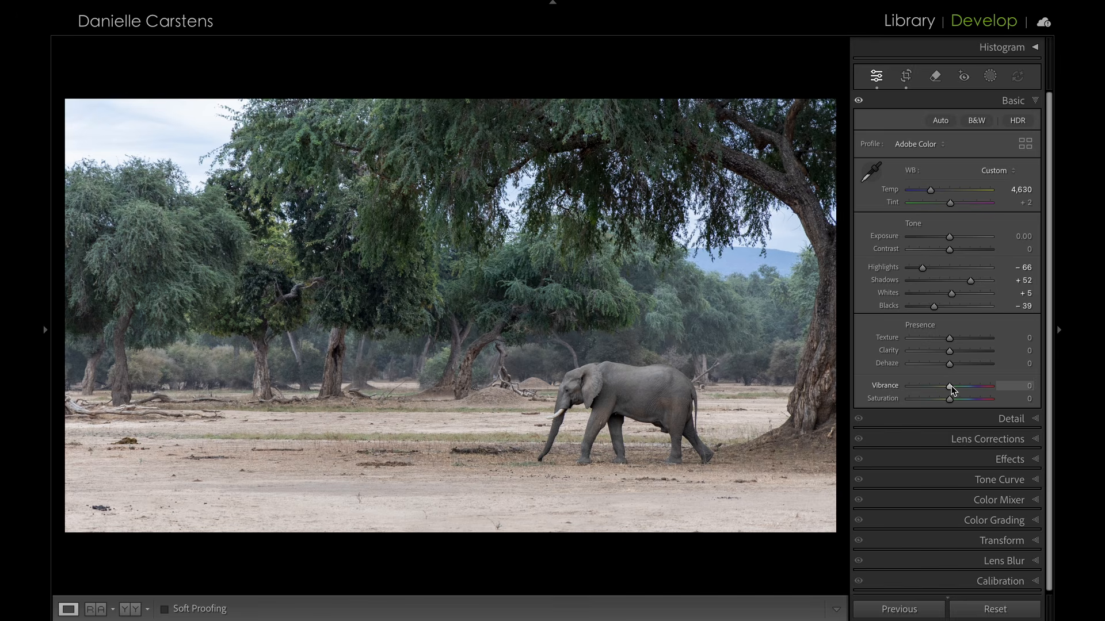
drag(951, 390, 953, 391)
click(1031, 101)
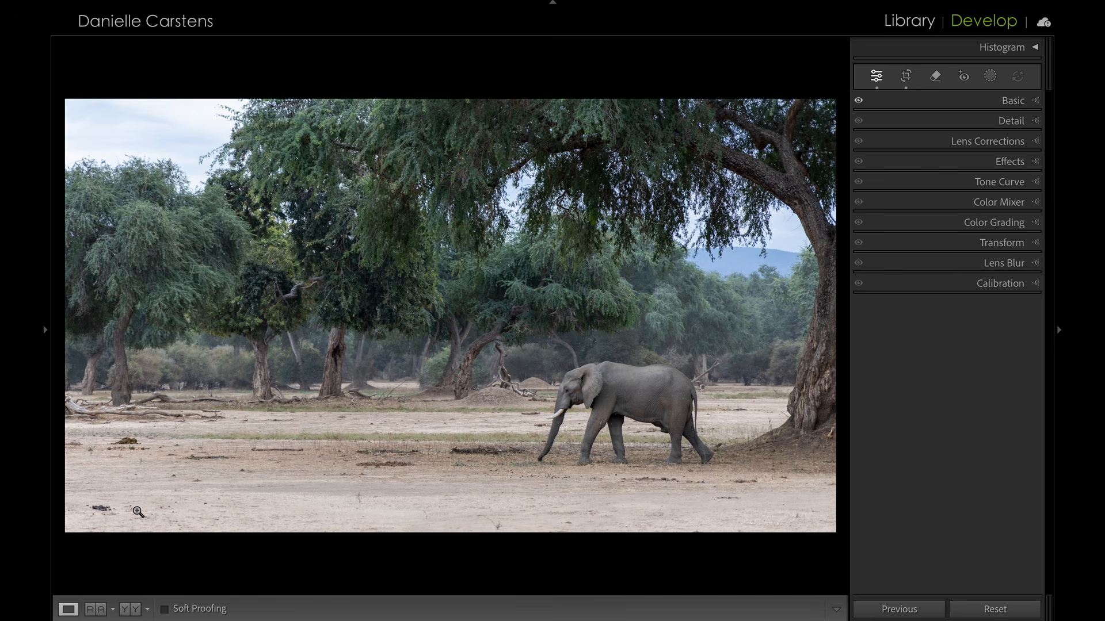
Remove the dark debris in the photo's lower-left foreground with generative AI, trimming the painted mask using a size 6 subtract brush
click(934, 79)
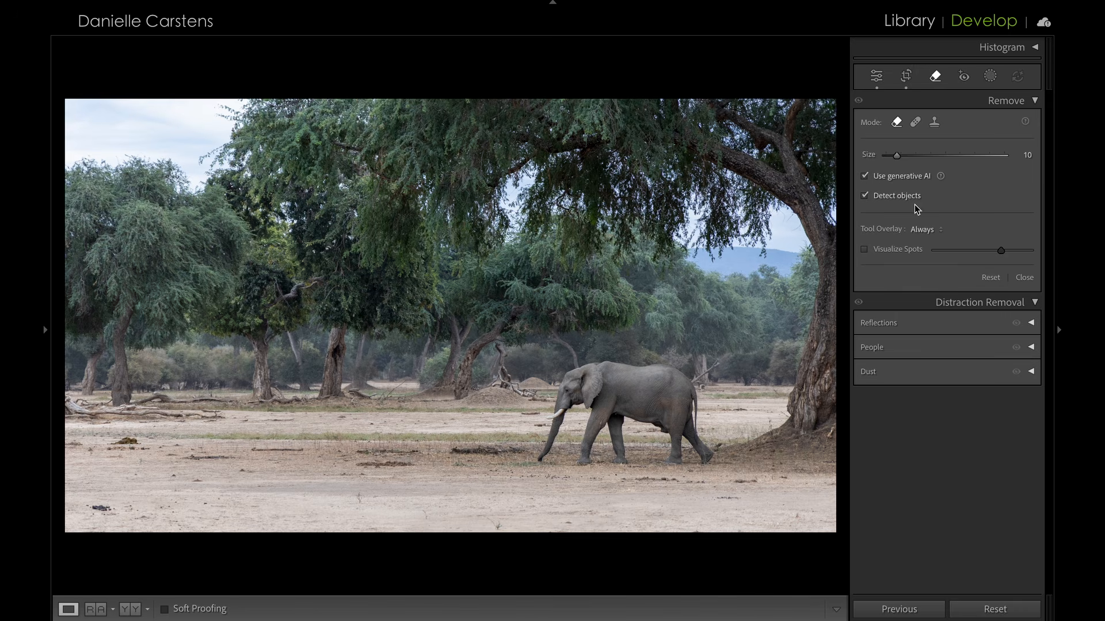
mouse_move(109, 509)
mouse_down()
mouse_move(80, 510)
mouse_move(100, 512)
mouse_up()
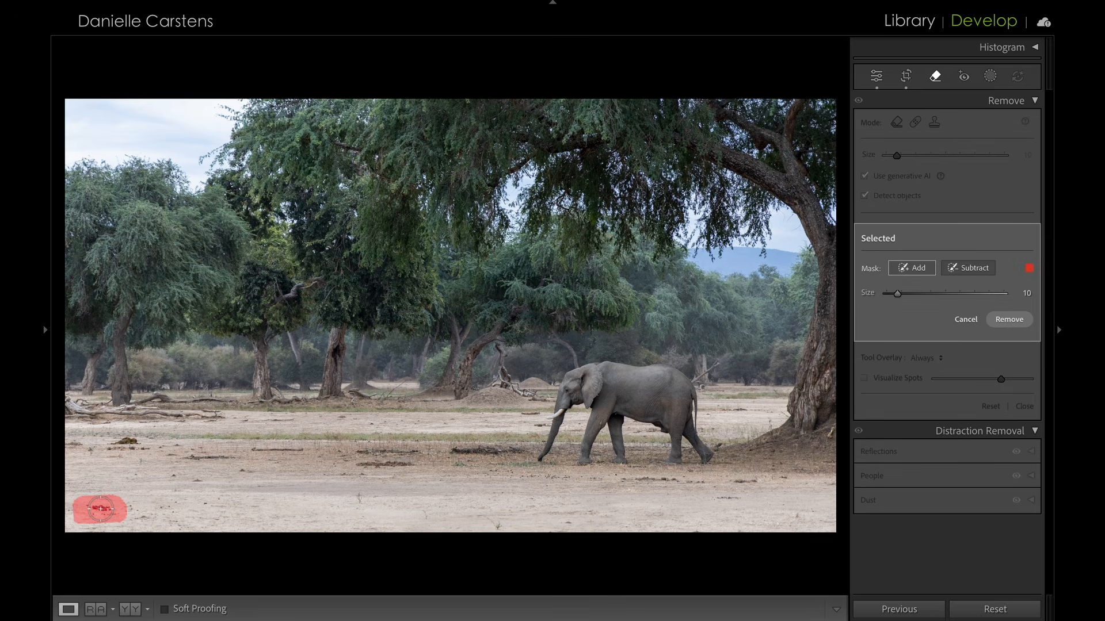
click(971, 273)
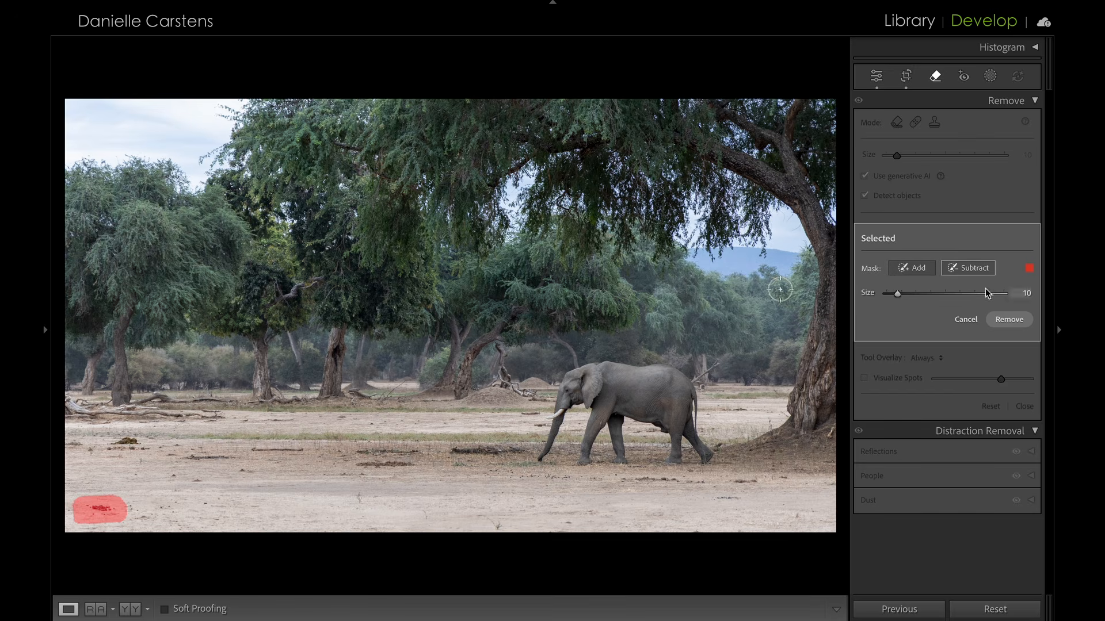
scroll(130, 517, down, 3)
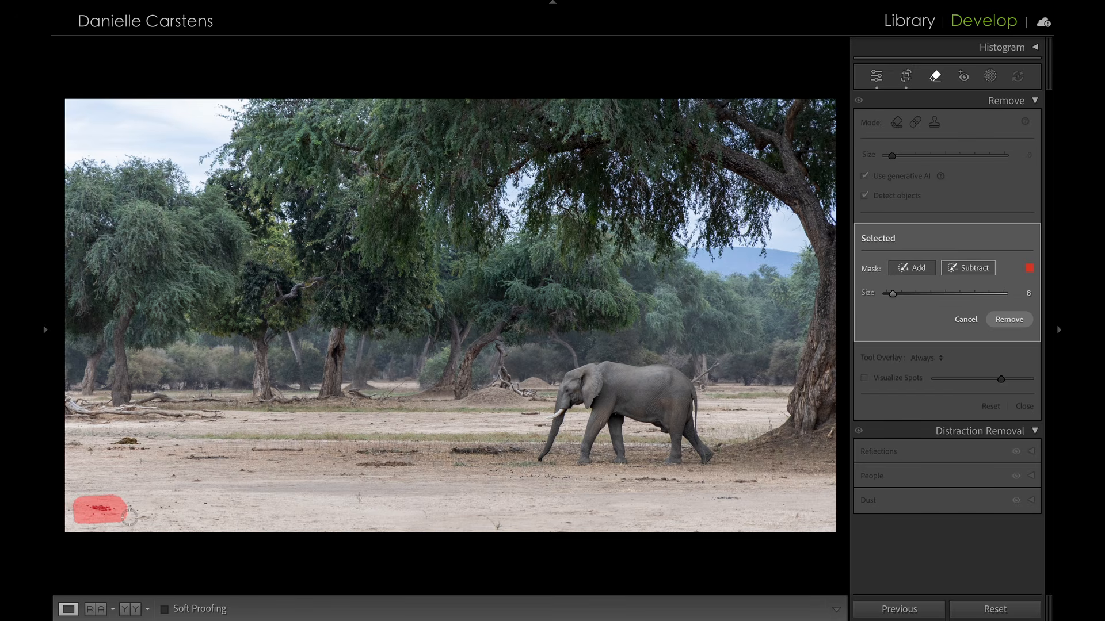
mouse_move(130, 517)
mouse_down()
mouse_move(78, 521)
mouse_move(75, 498)
mouse_move(101, 487)
mouse_move(128, 511)
mouse_up()
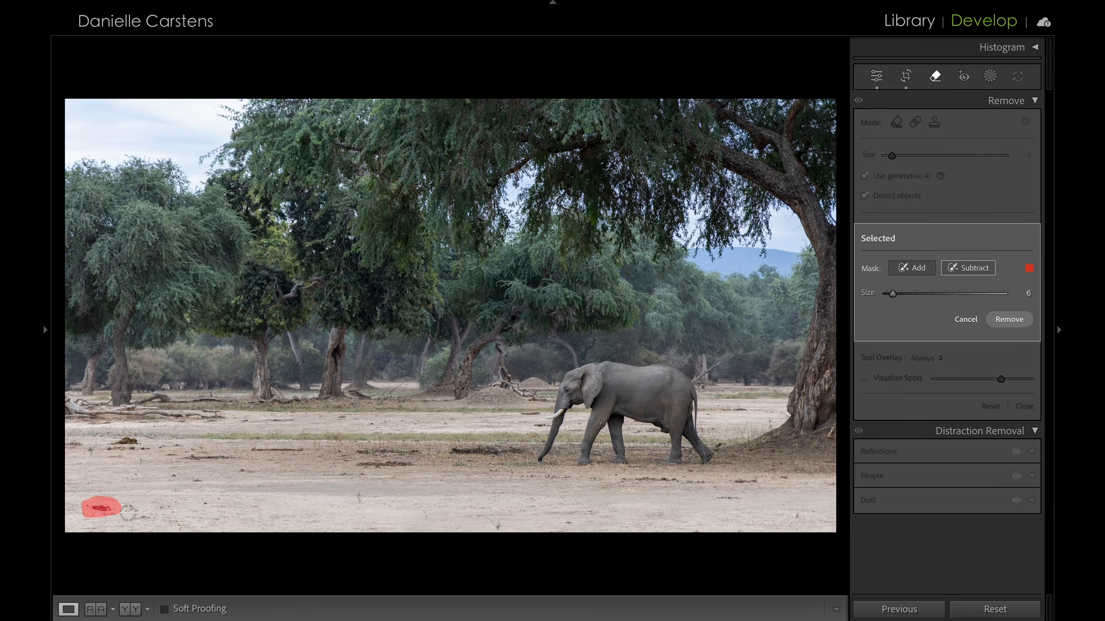
click(1010, 320)
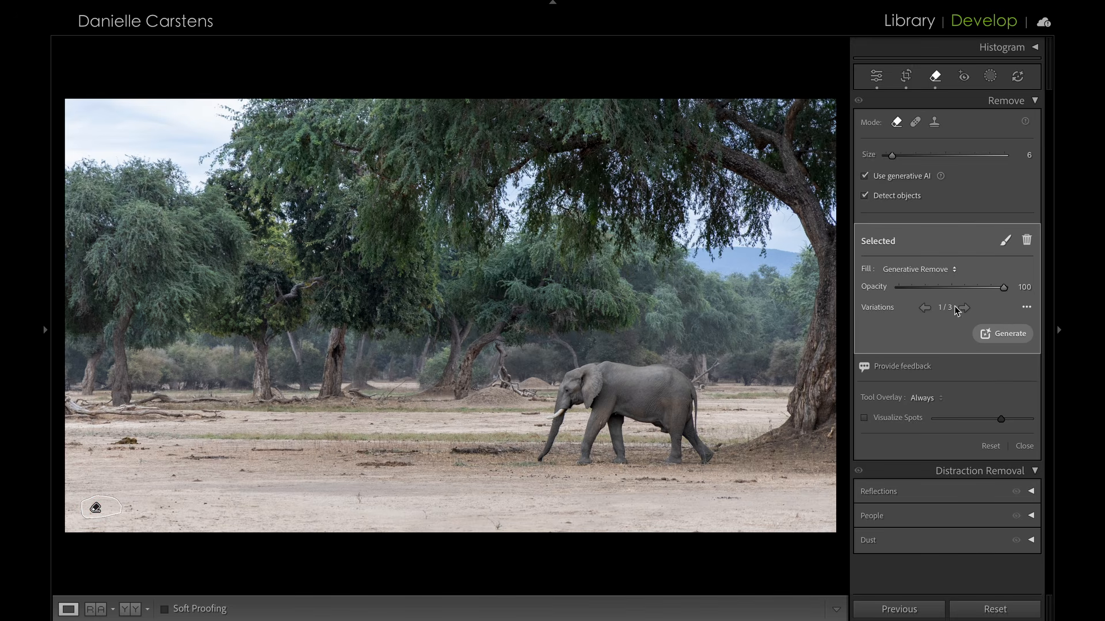
Compare the generated variations of the debris removal at 100% zoom, and close the Remove tool
click(964, 308)
click(965, 307)
click(45, 330)
click(196, 47)
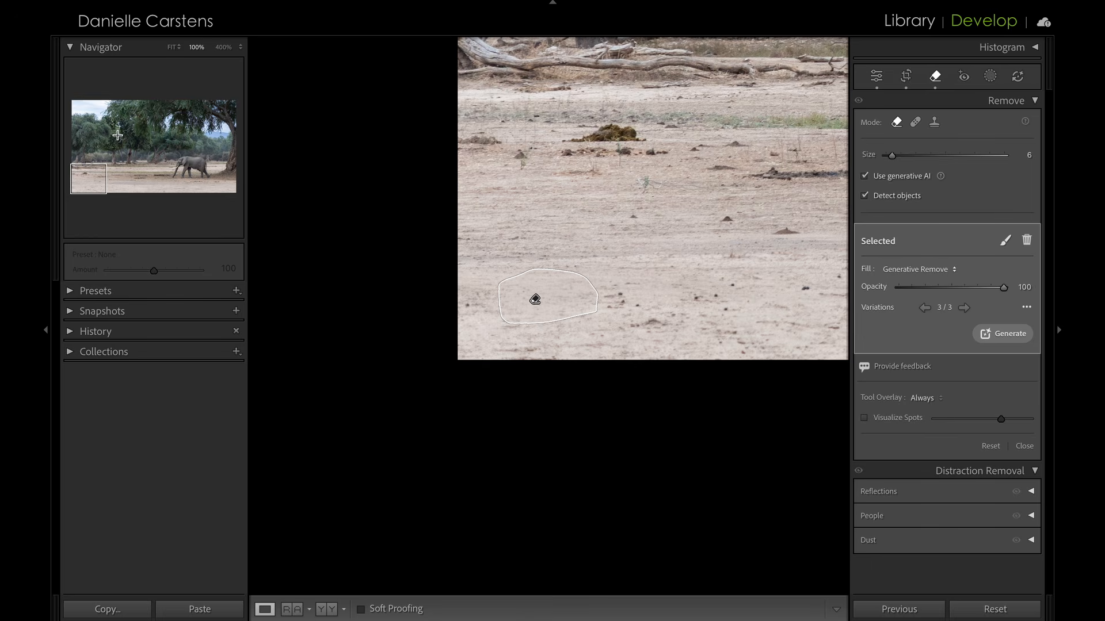
click(964, 308)
click(964, 308)
click(965, 308)
click(965, 308)
key(Return)
key(q)
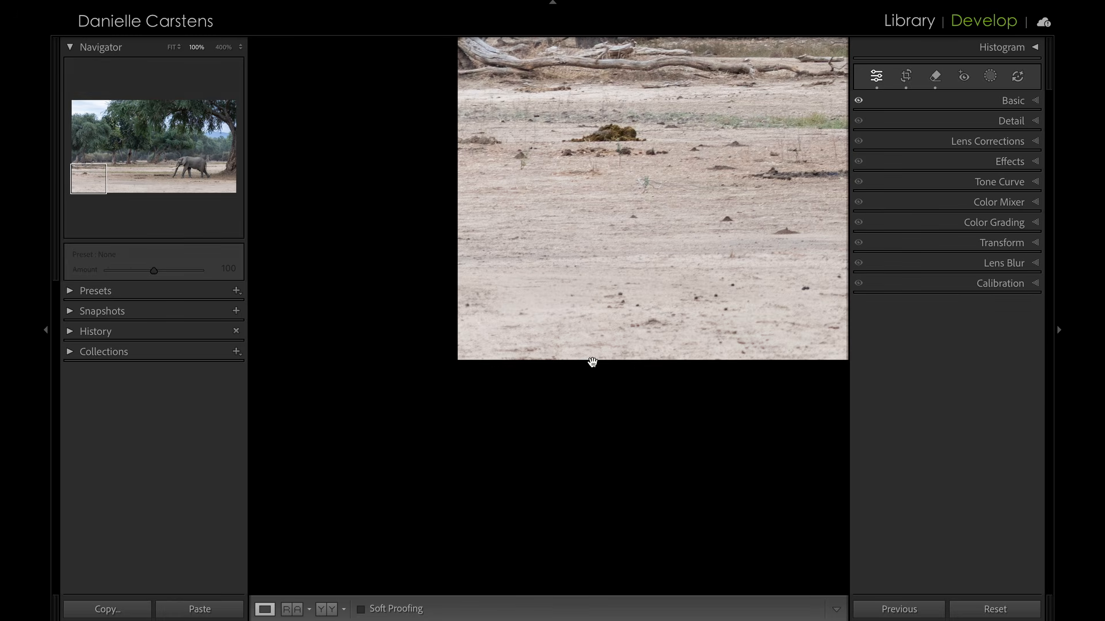
Inspect the retouched foreground at 100% zoom, and fit the whole photo back in view
click(46, 331)
drag(545, 264, 60, 436)
click(45, 331)
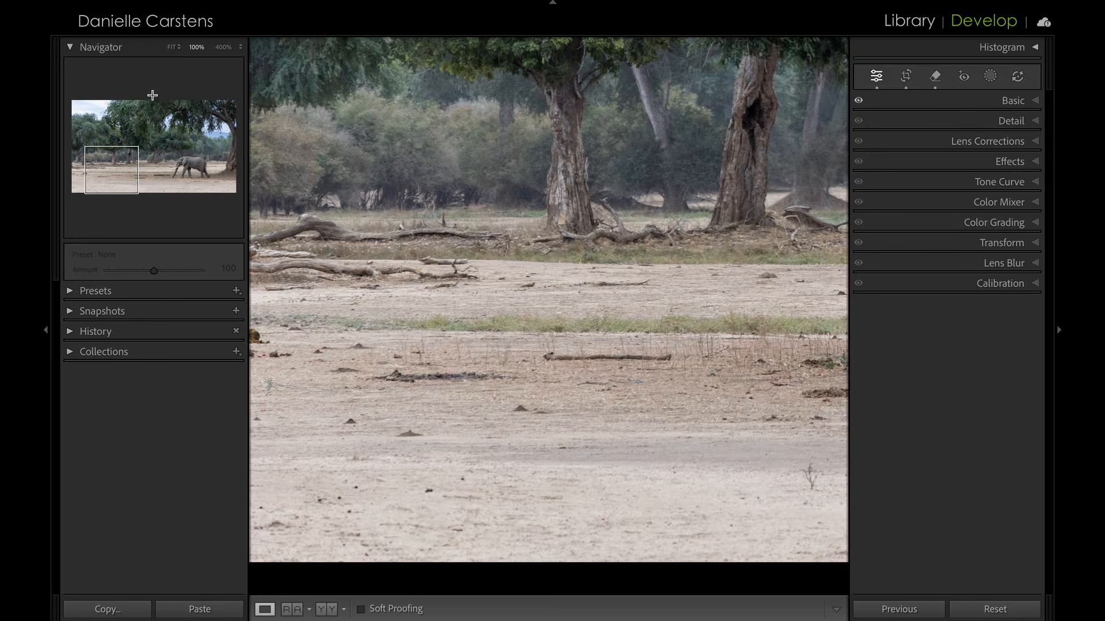
click(170, 48)
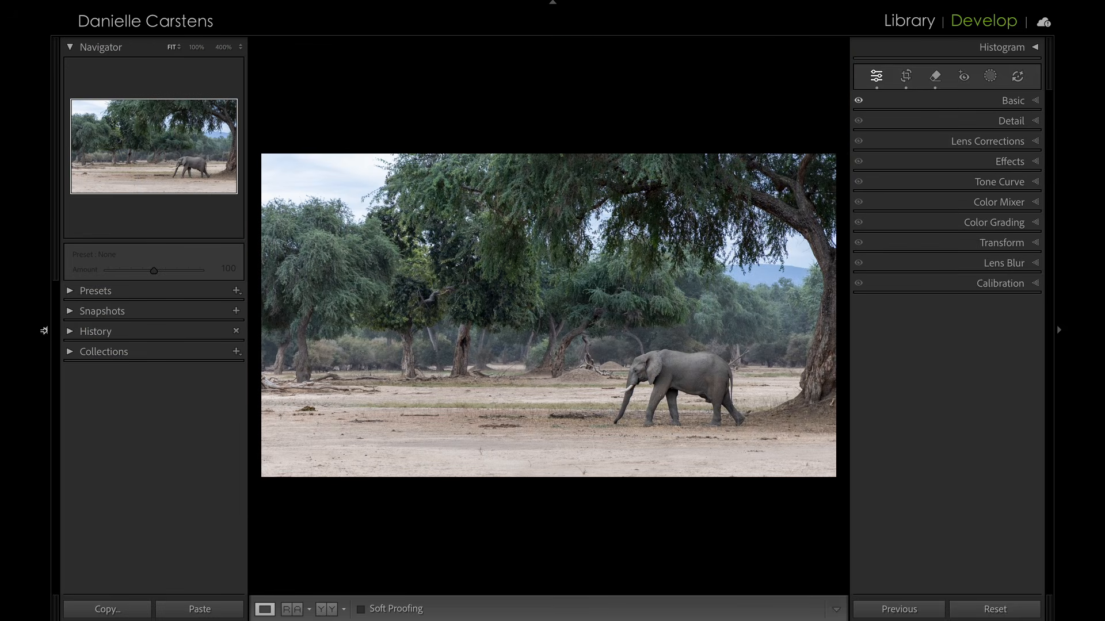
click(46, 332)
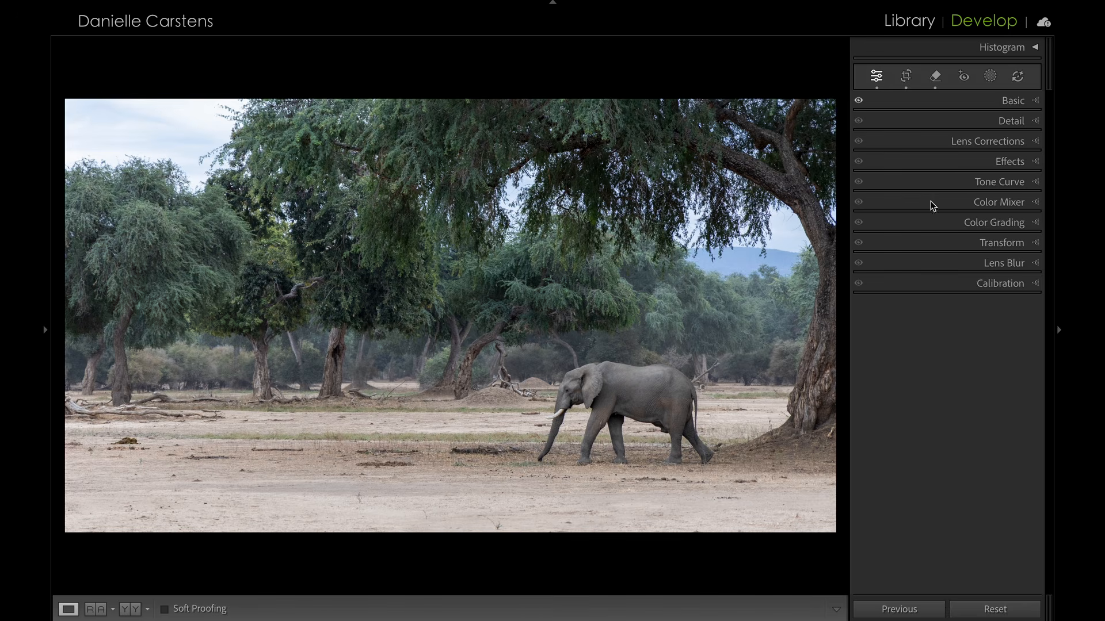
Show the histogram and fine-tune Whites to +11, checking the highlight clipping indicator
click(1013, 102)
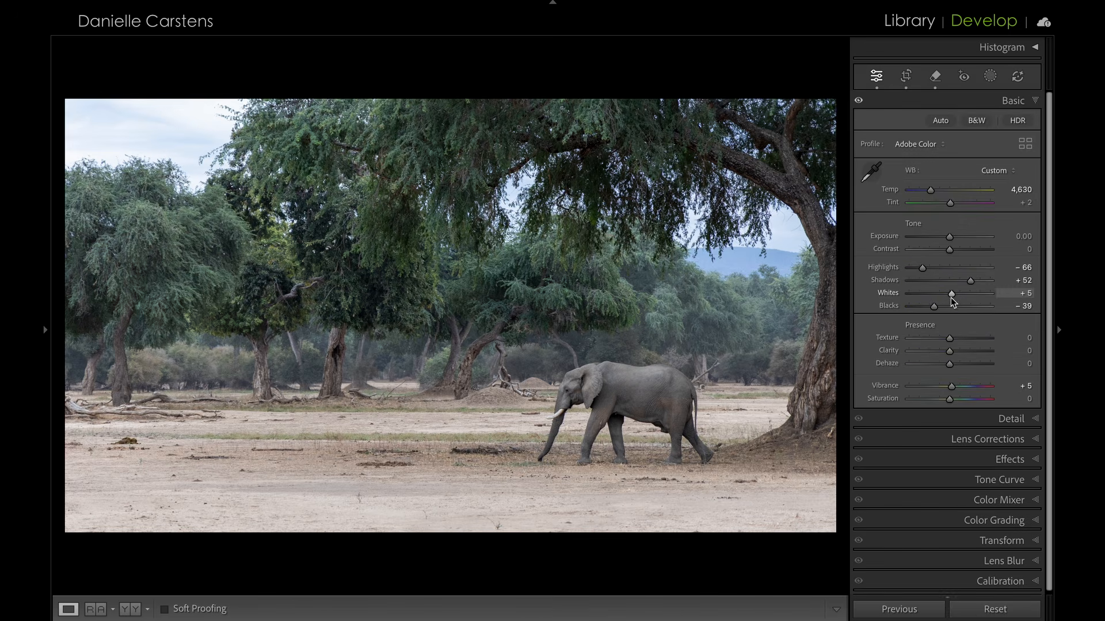
drag(953, 296, 953, 294)
click(1007, 48)
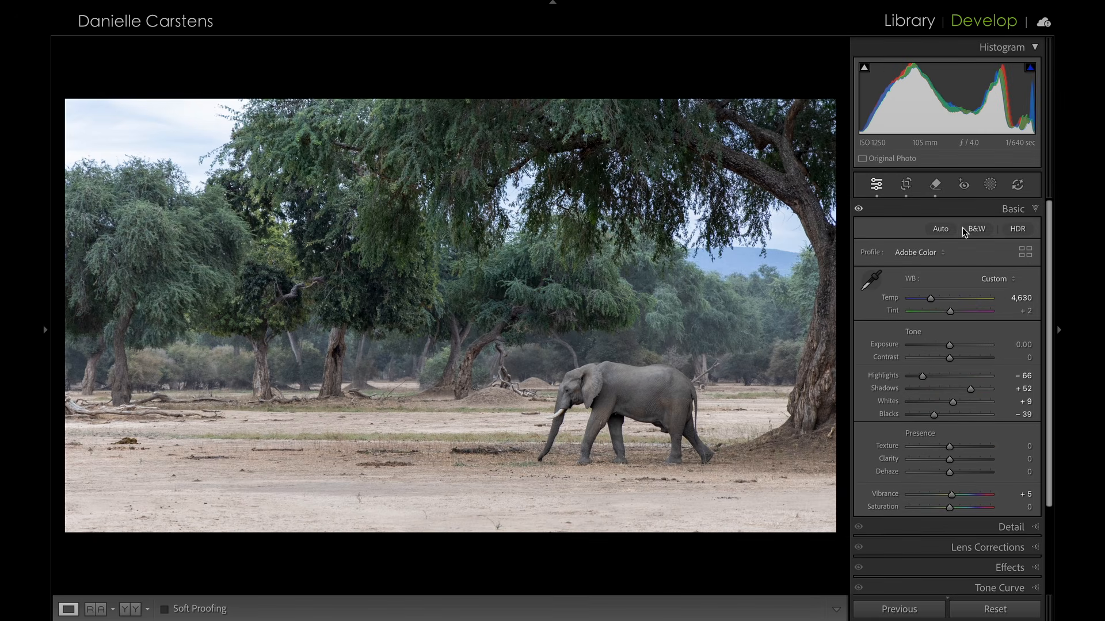
drag(952, 402, 950, 402)
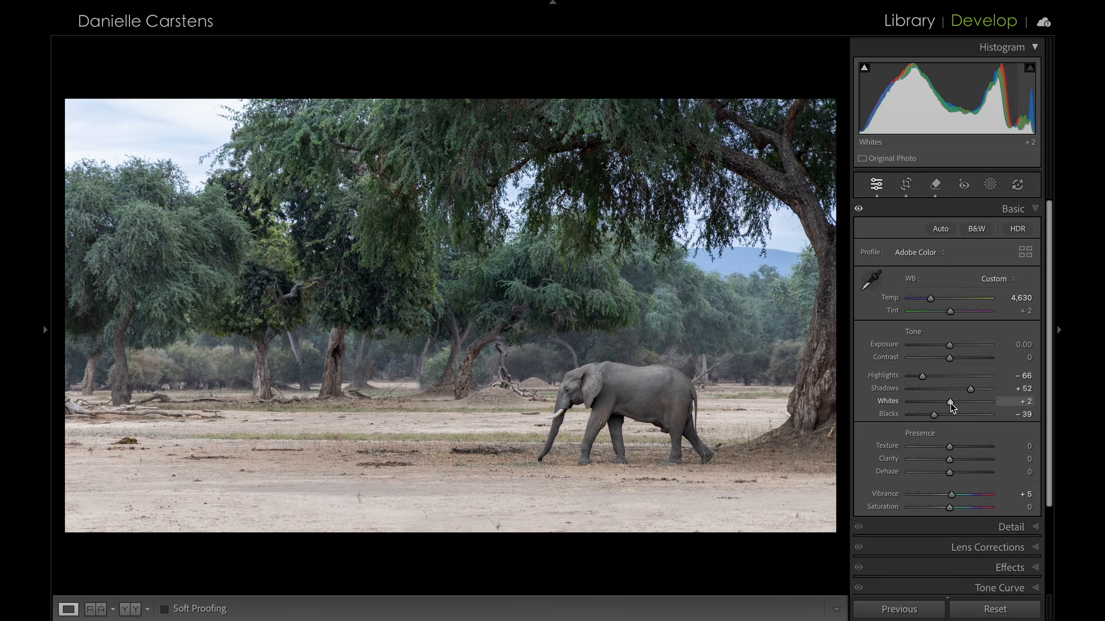
drag(949, 403, 959, 402)
mouse_move(1030, 67)
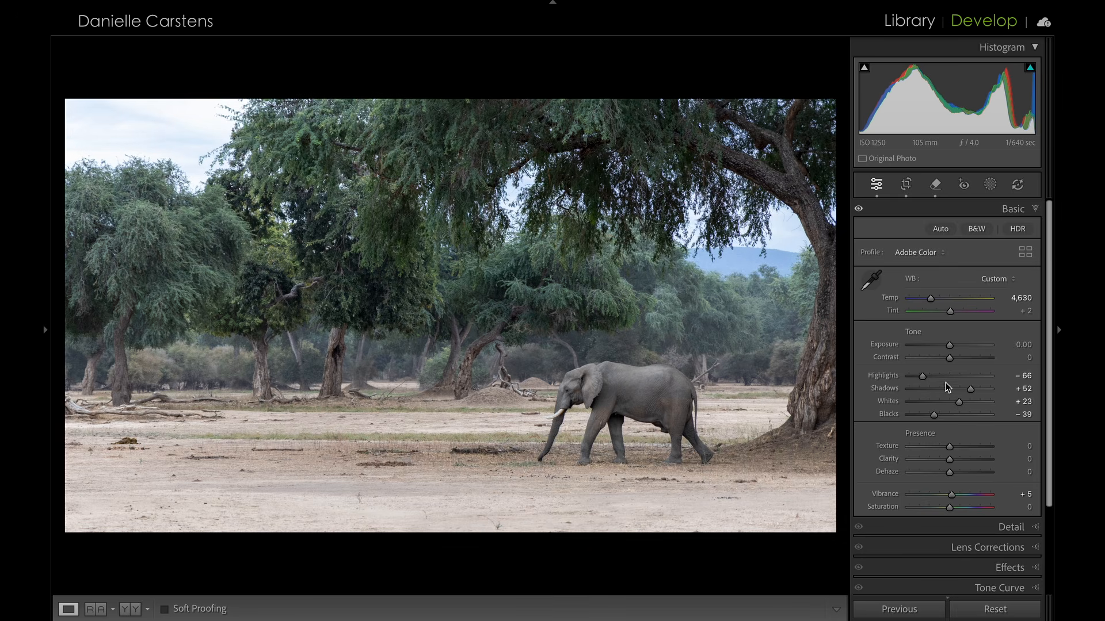
drag(958, 403, 955, 403)
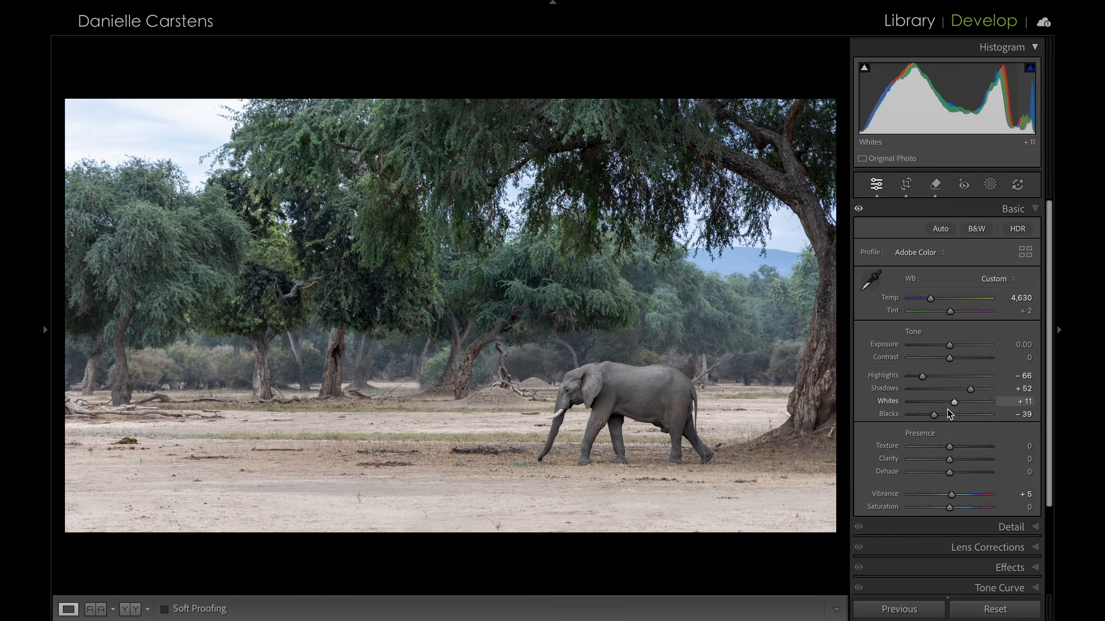
Set the photo's Blacks to -29 and Vibrance to +11
drag(935, 416, 939, 416)
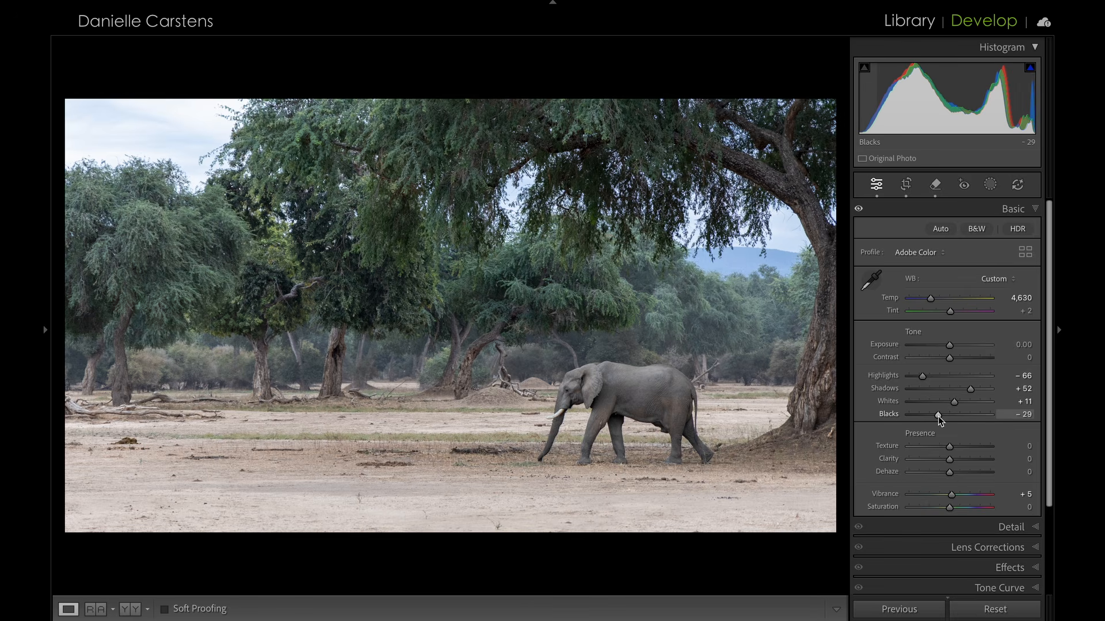
scroll(938, 415, down, 3)
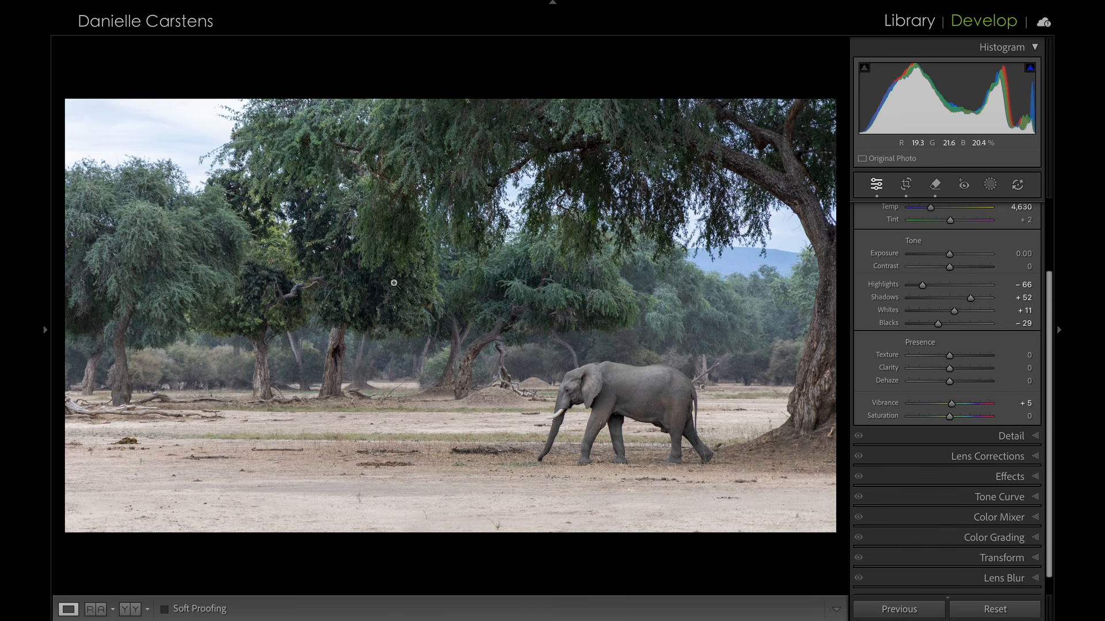
mouse_move(961, 406)
mouse_down()
mouse_move(988, 413)
mouse_move(954, 412)
mouse_up()
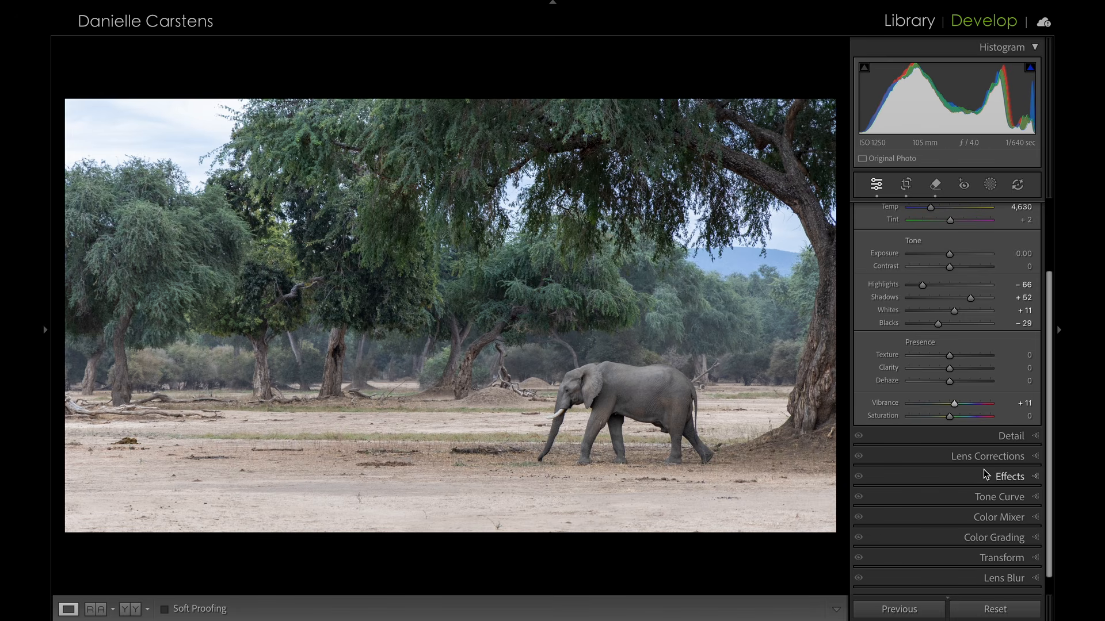
Try raising the saturation of the central tree's foliage to Aqua +17 and Blue +1 with the Color Mixer's targeted adjustment
click(988, 518)
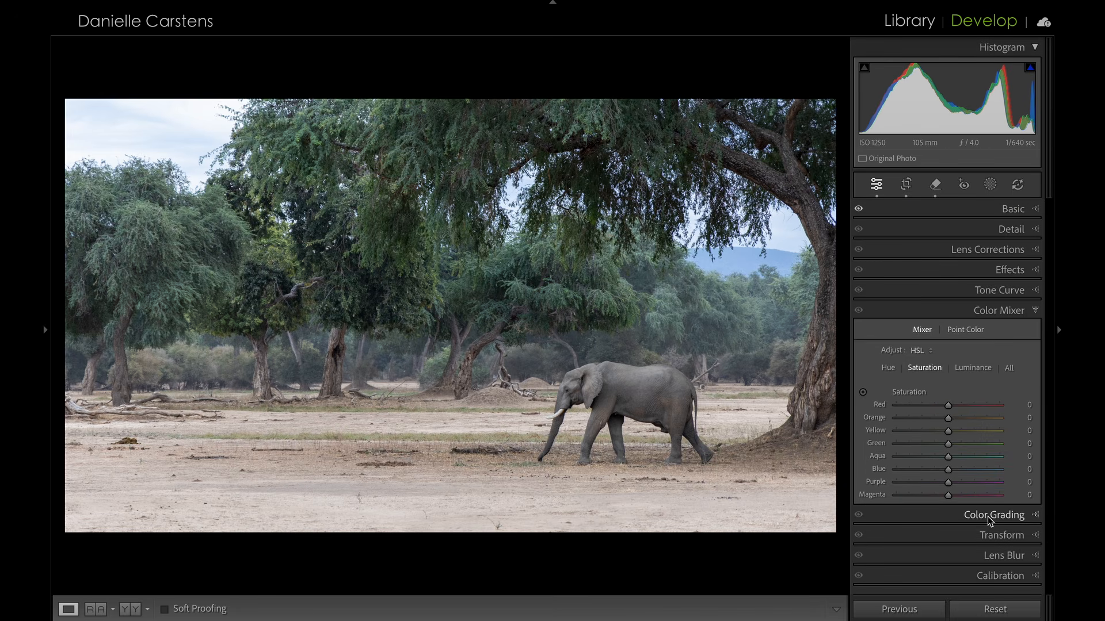
click(918, 351)
click(920, 352)
click(927, 369)
click(927, 369)
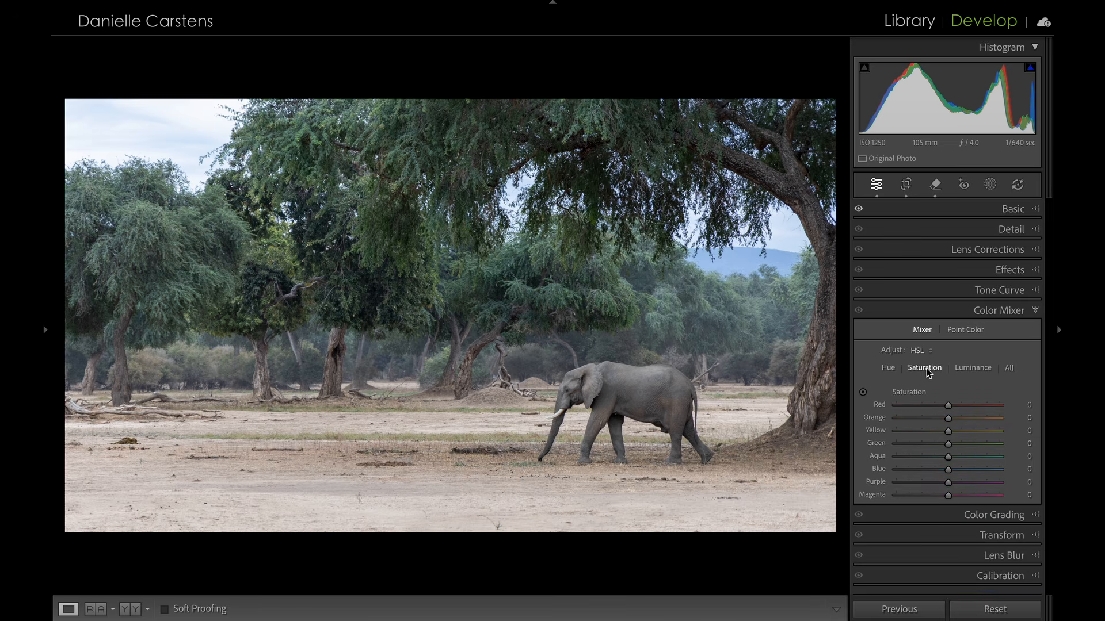
click(863, 393)
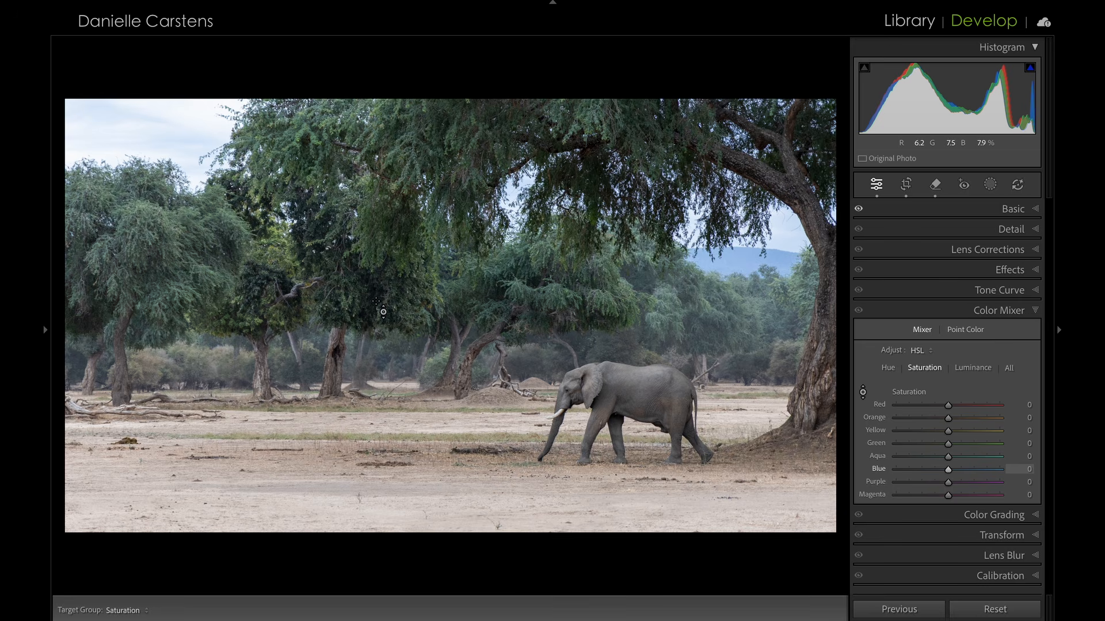
drag(549, 299, 548, 279)
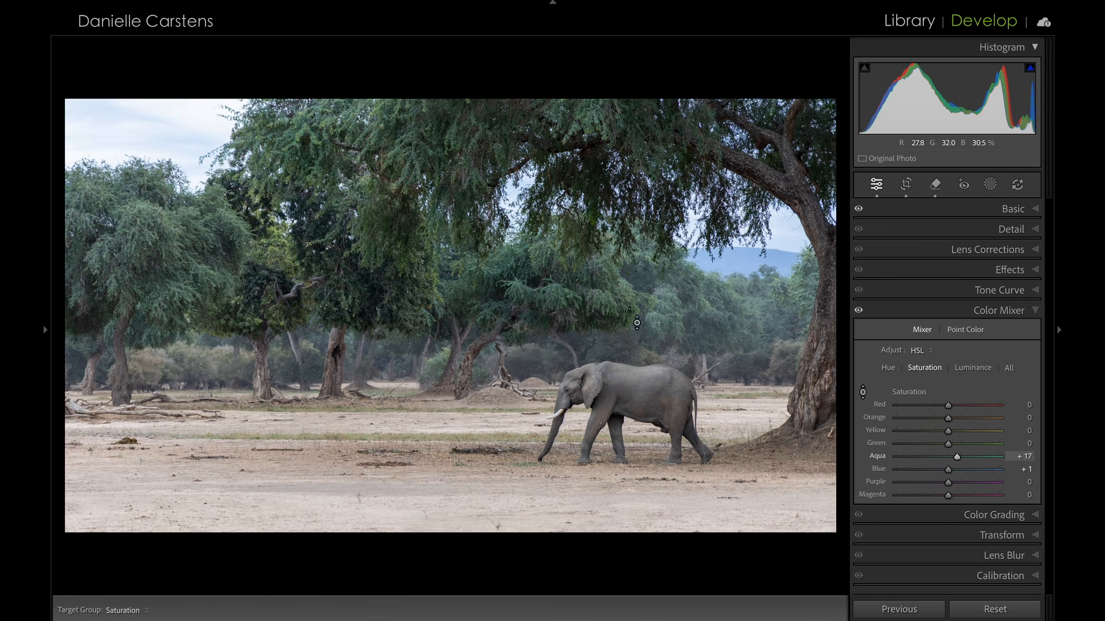
Try targeted foliage saturation of Aqua +31, Green +14 and Yellow +3, and reset all Color Mixer saturation values
drag(676, 314, 676, 310)
drag(273, 242, 273, 239)
drag(173, 272, 173, 270)
mouse_move(175, 290)
mouse_down()
mouse_move(174, 278)
mouse_move(179, 299)
mouse_up()
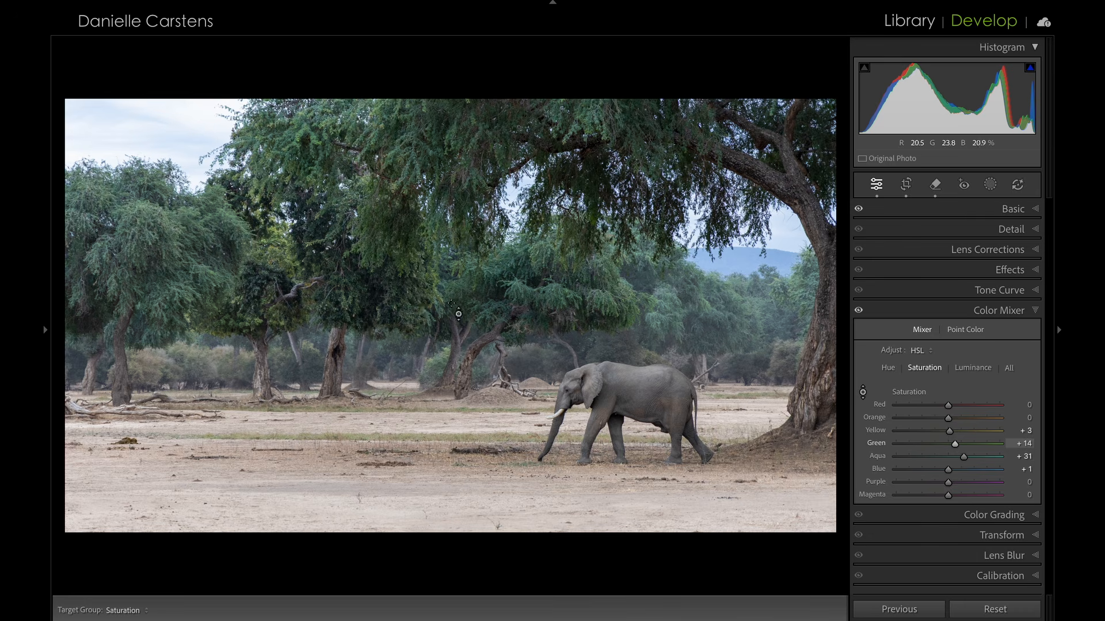
double_click(913, 393)
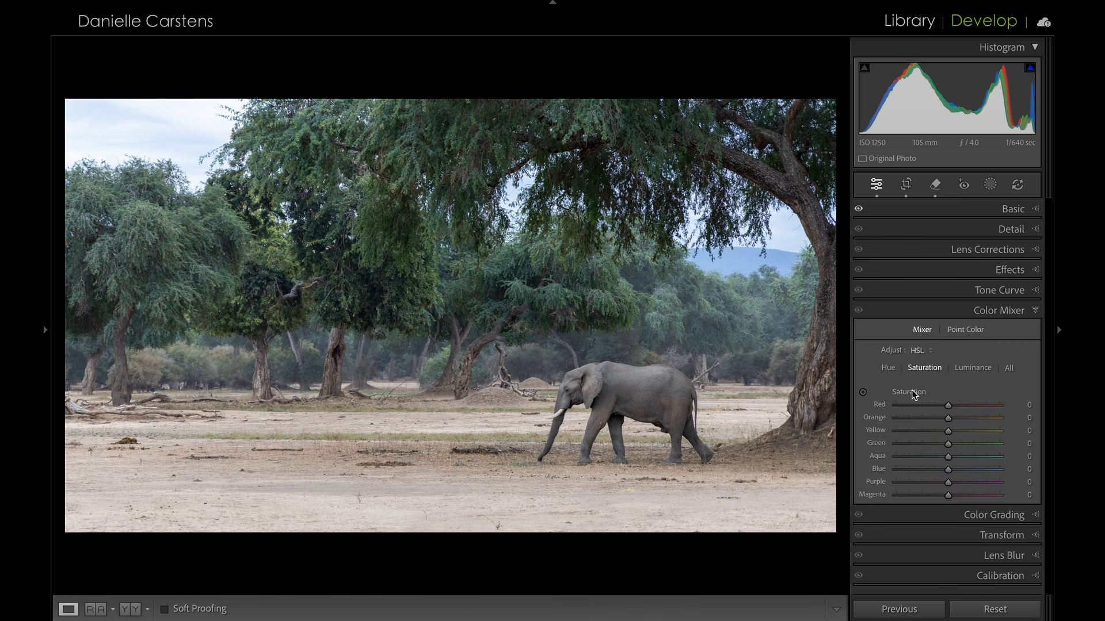
click(1001, 312)
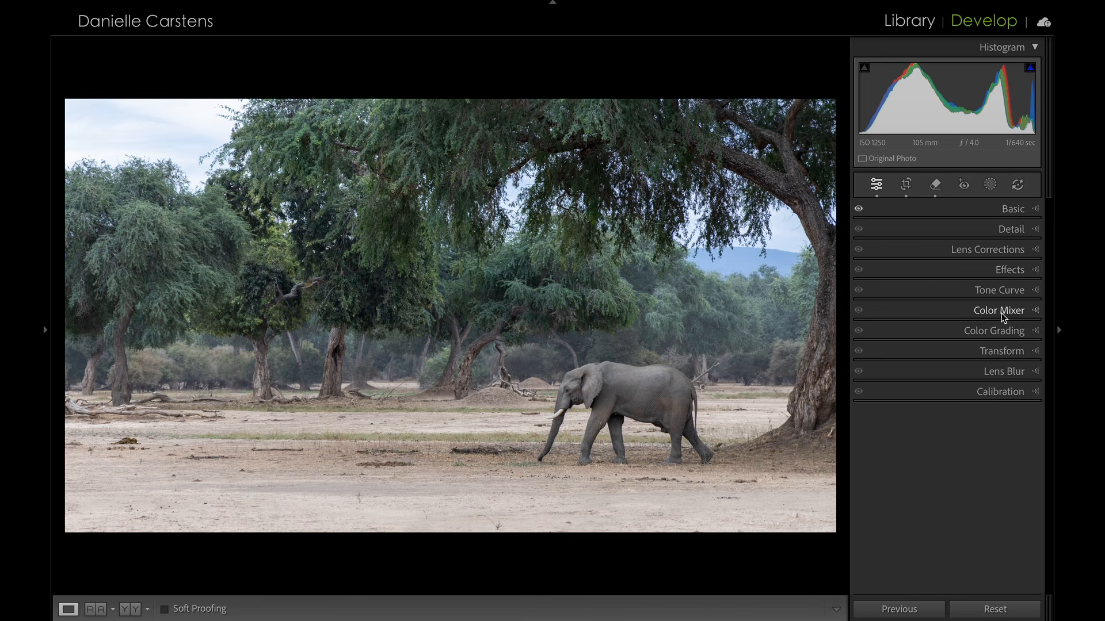
Try a Color Range mask sampled from the central tree's blue-green foliage, and undo it
click(990, 184)
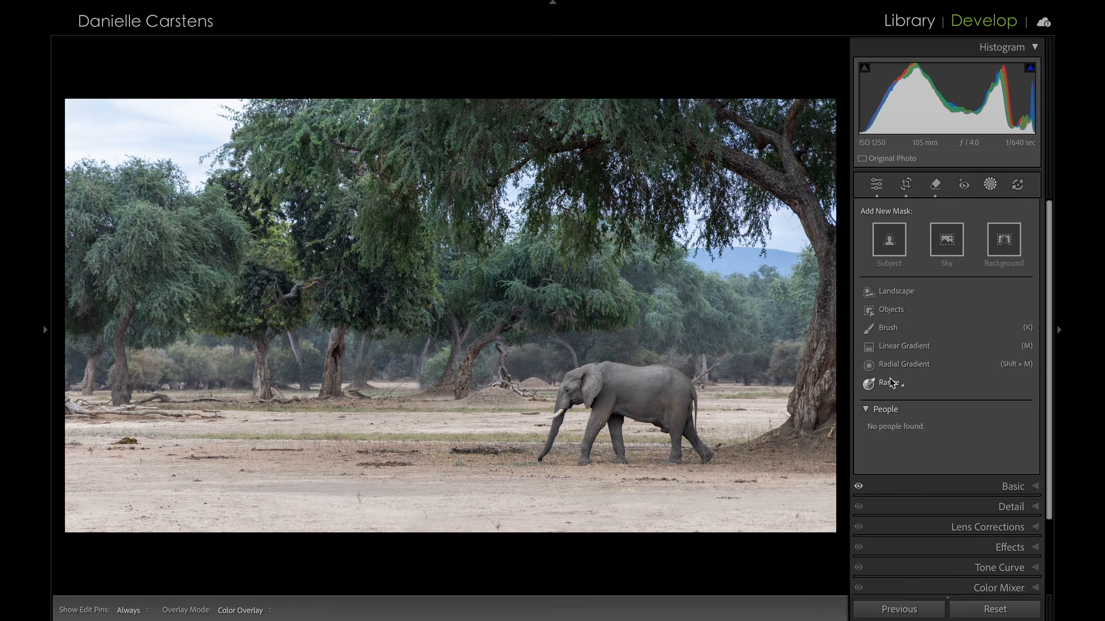
mouse_move(889, 384)
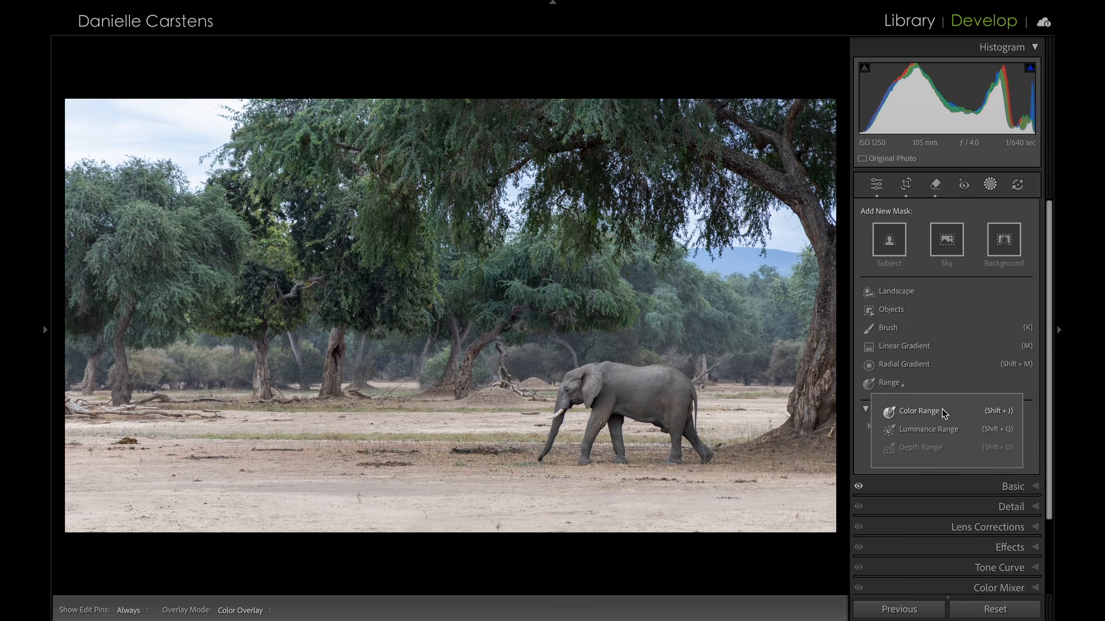
click(921, 411)
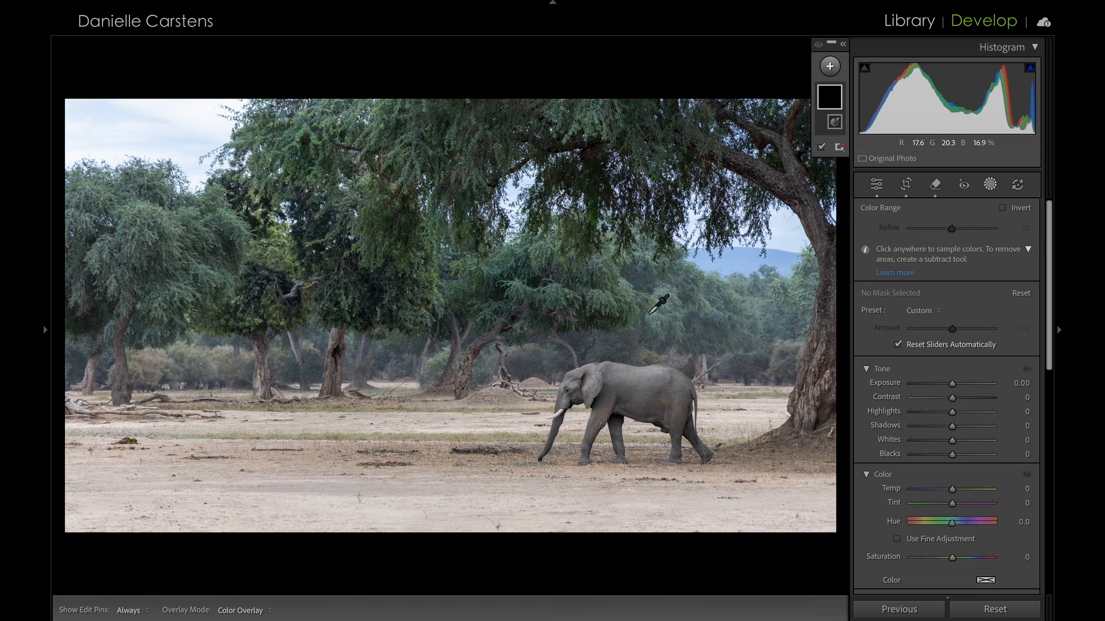
click(552, 297)
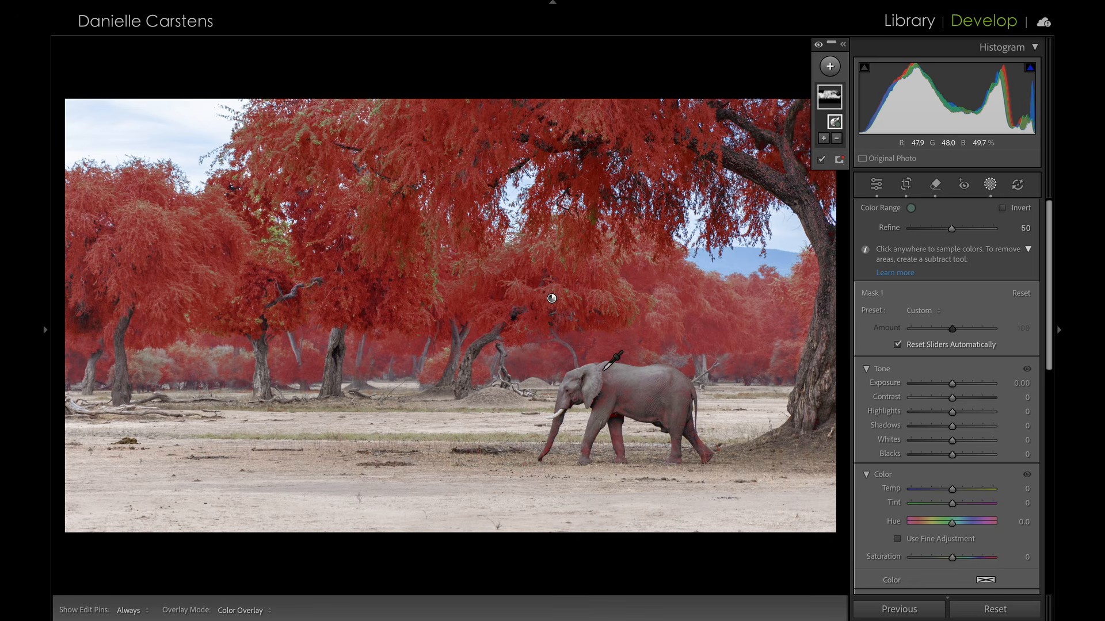
key(ctrl+z)
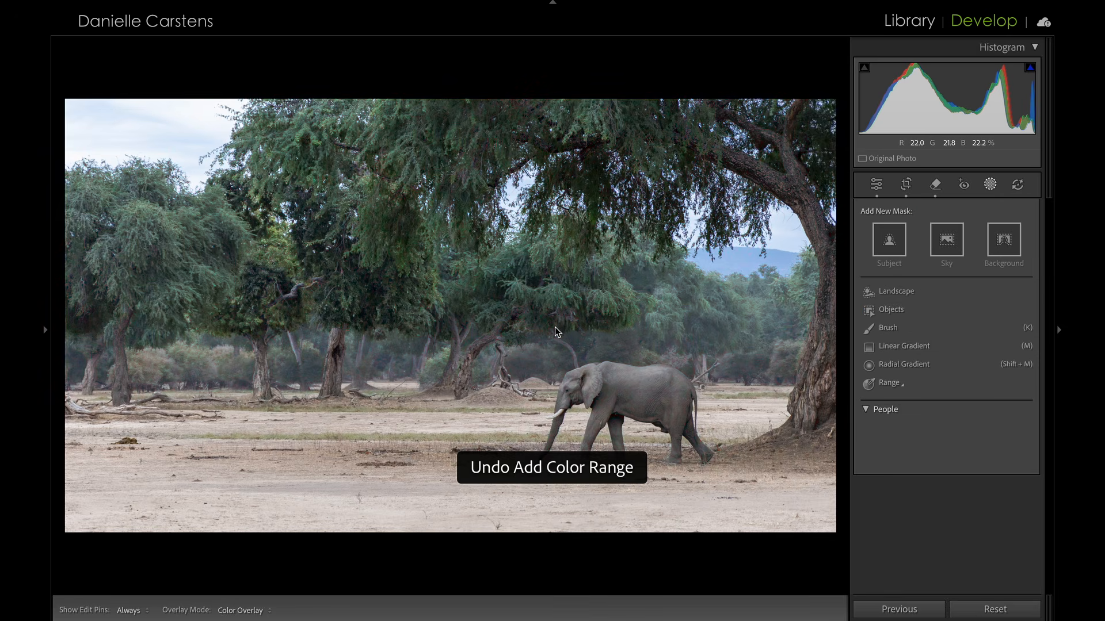
Create a Color Range mask by sampling the darker green foliage of the hanging branches above the middle trees
click(889, 383)
click(917, 413)
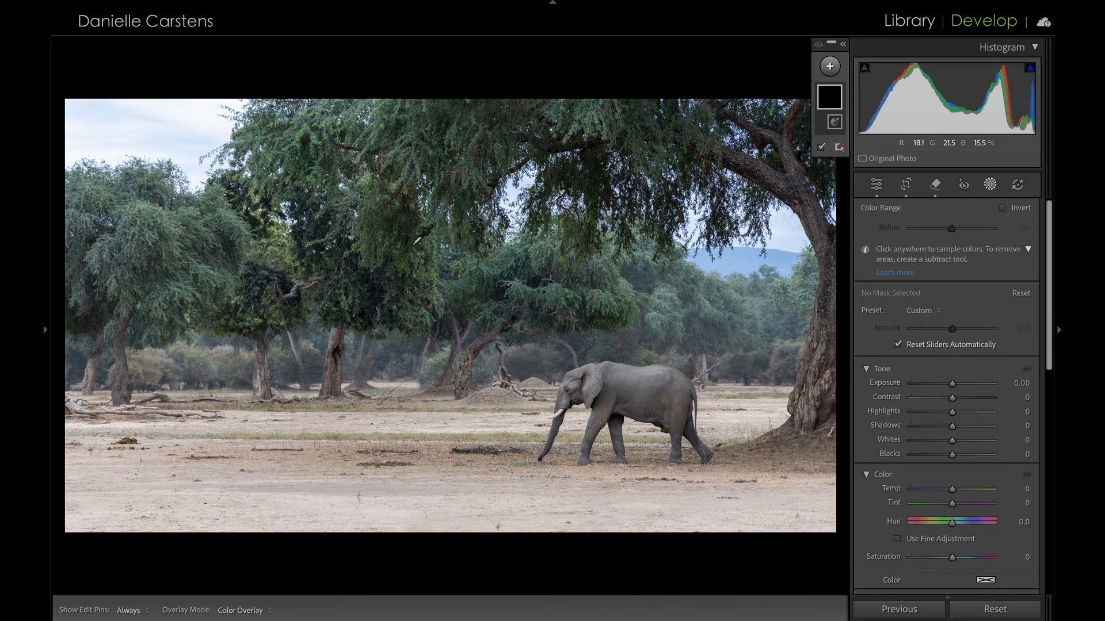
click(399, 261)
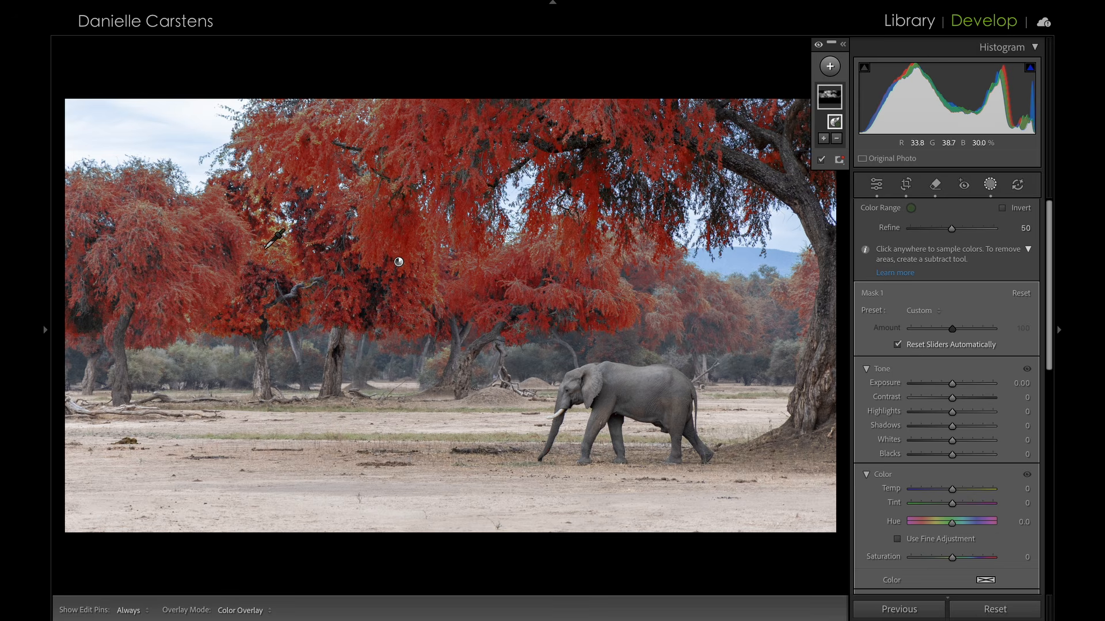
Resample the mask's color from the yellow-green leaves at 400% zoom, and fit the whole photo back in view
click(46, 332)
click(122, 136)
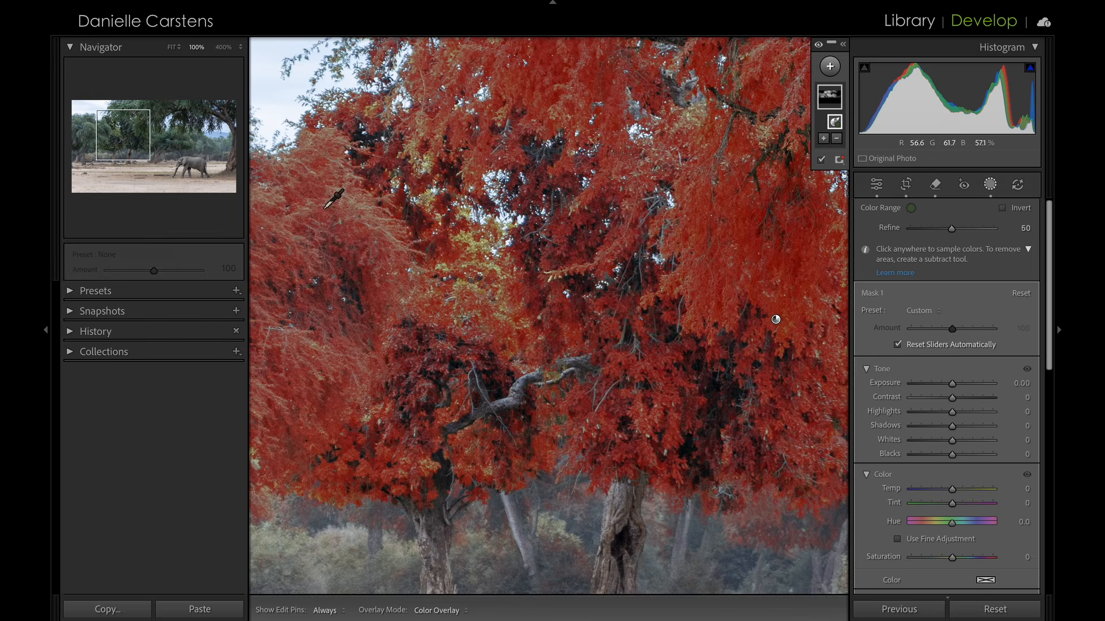
click(223, 46)
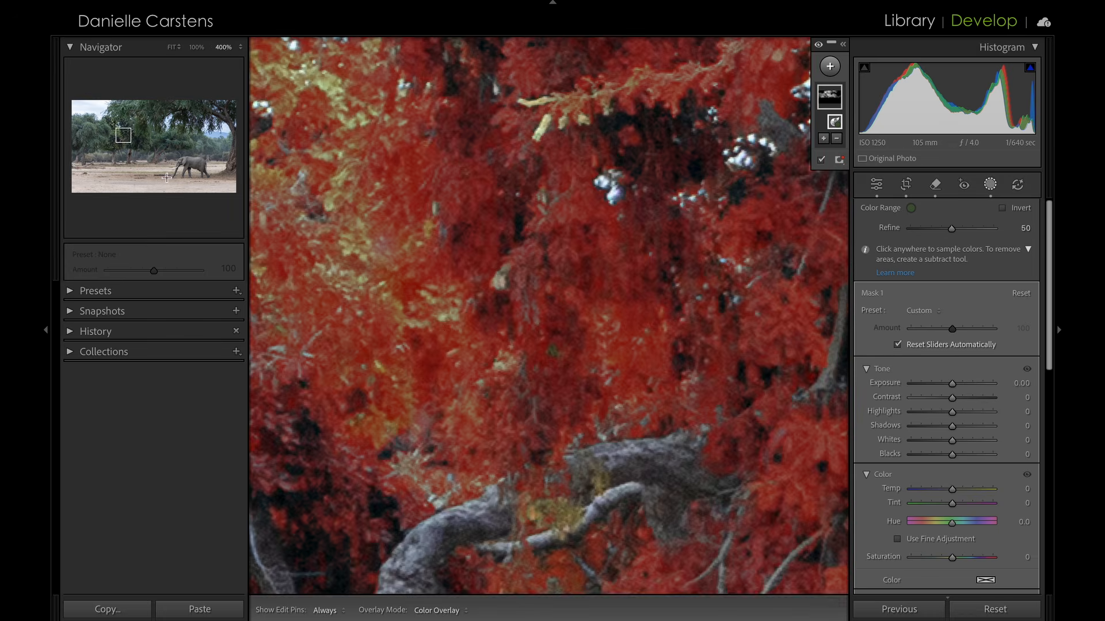
drag(127, 137, 121, 133)
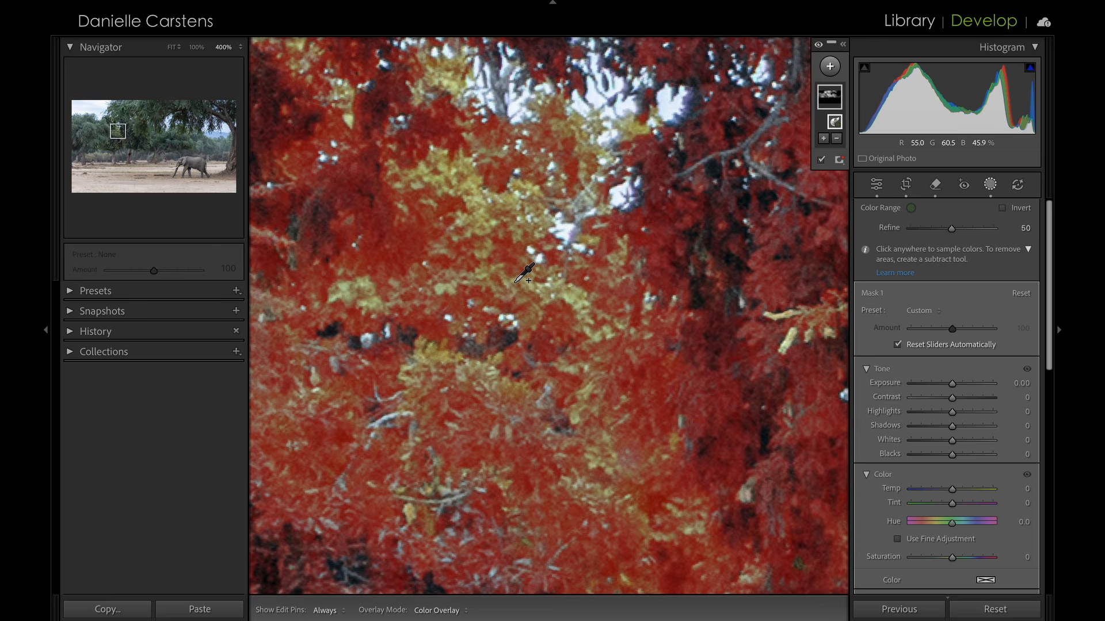
click(517, 282)
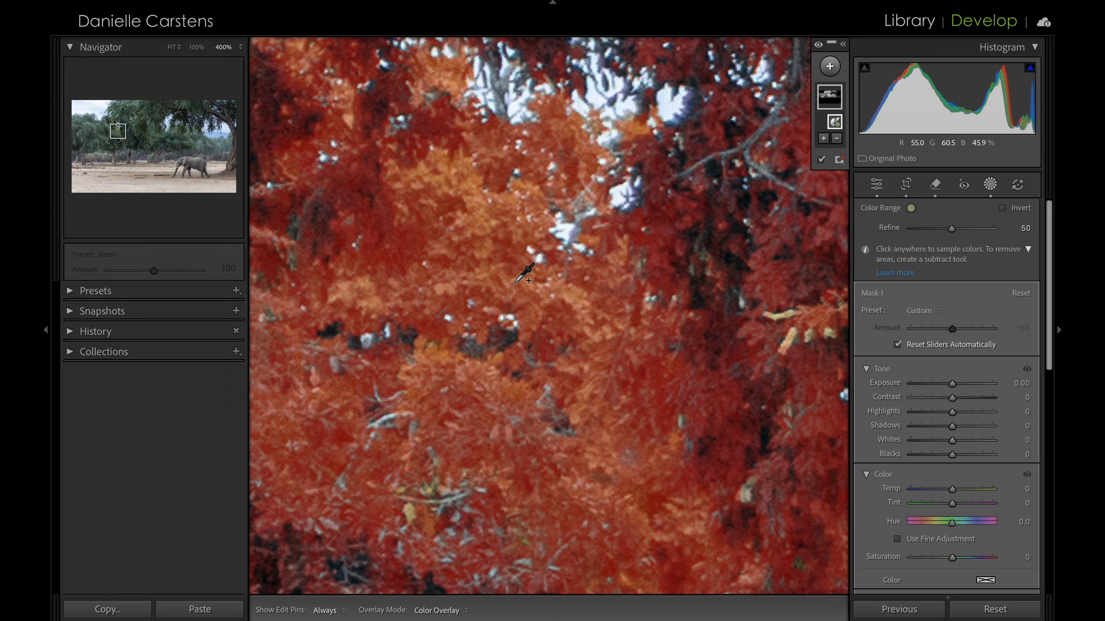
click(172, 47)
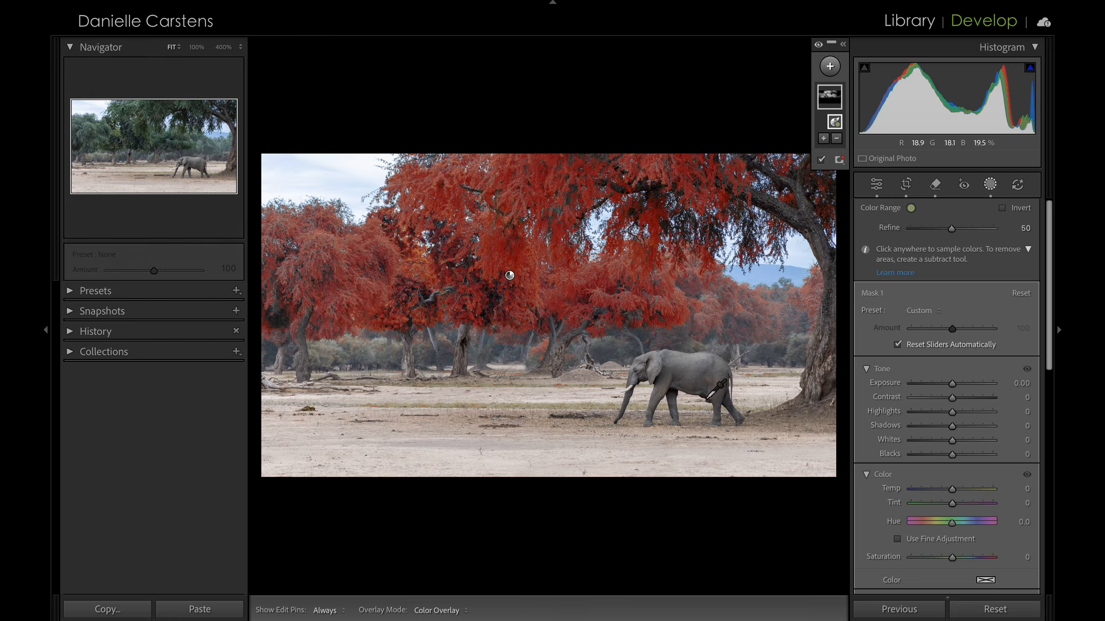
Set the foliage mask's Saturation to 15 and close the masking tool
drag(950, 566, 955, 562)
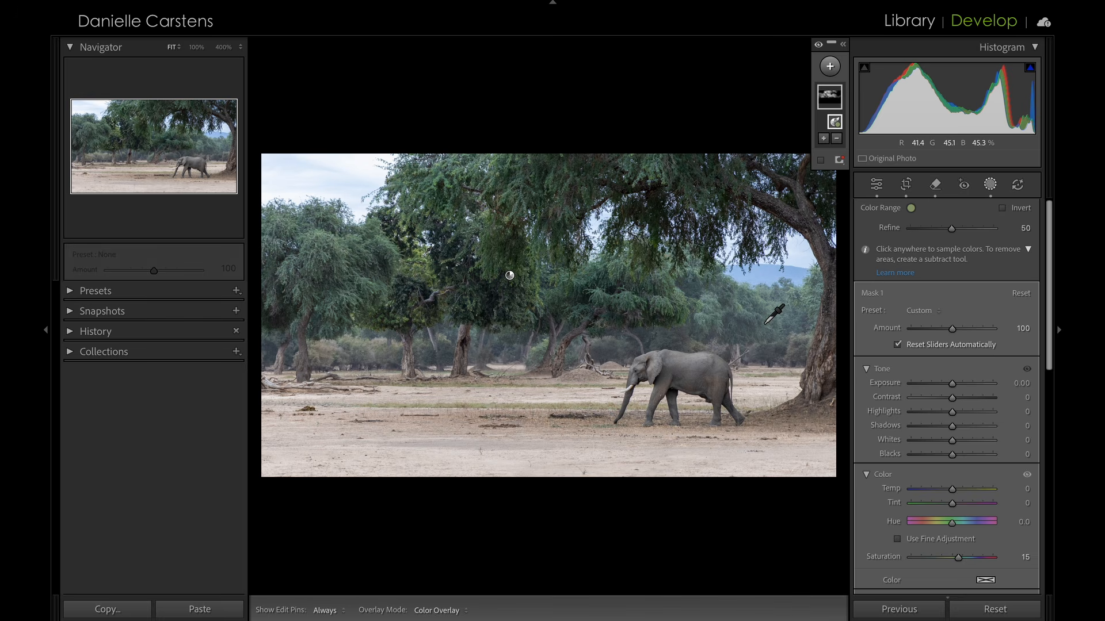
key(Escape)
key(Escape)
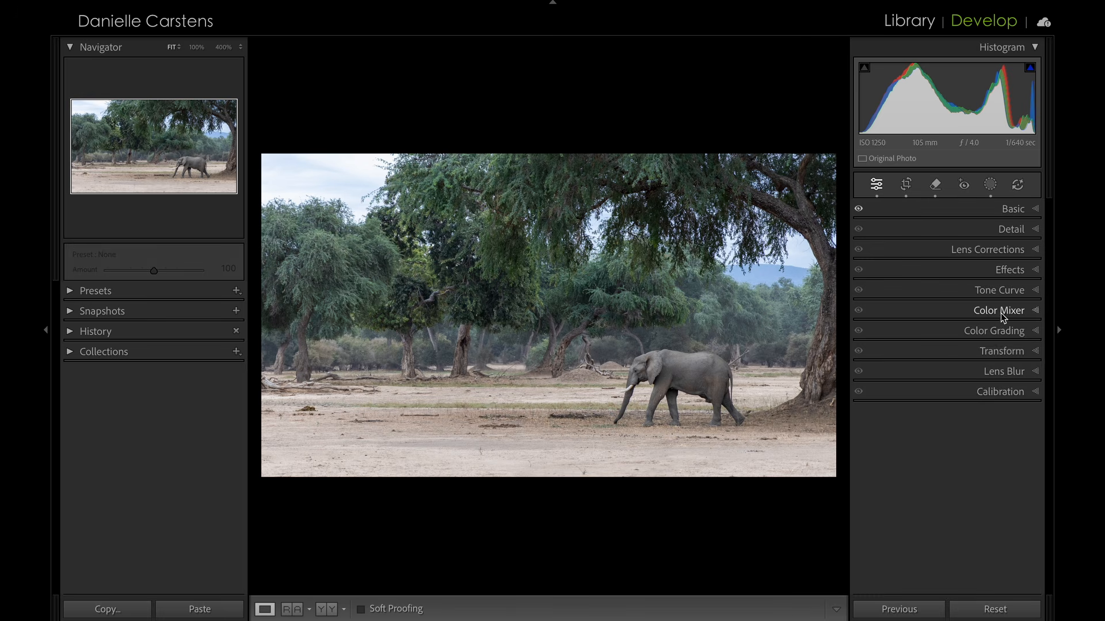
Adjust the hill and sky saturation to Blue +23, Aqua -8 and Purple +1 with the Color Mixer's targeted adjustment
click(1002, 316)
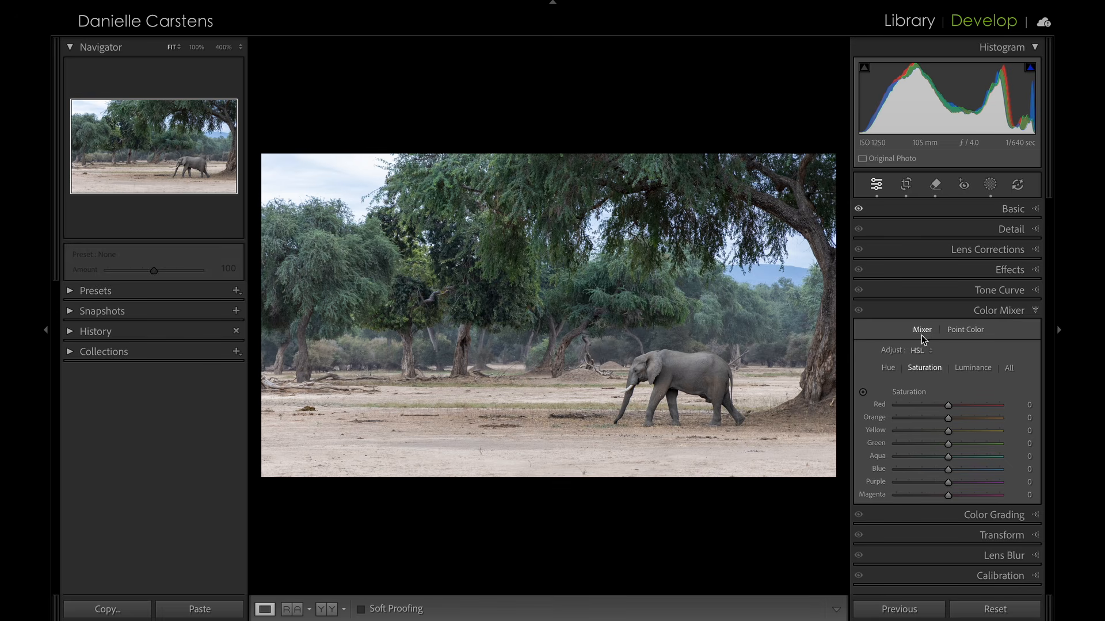
click(863, 394)
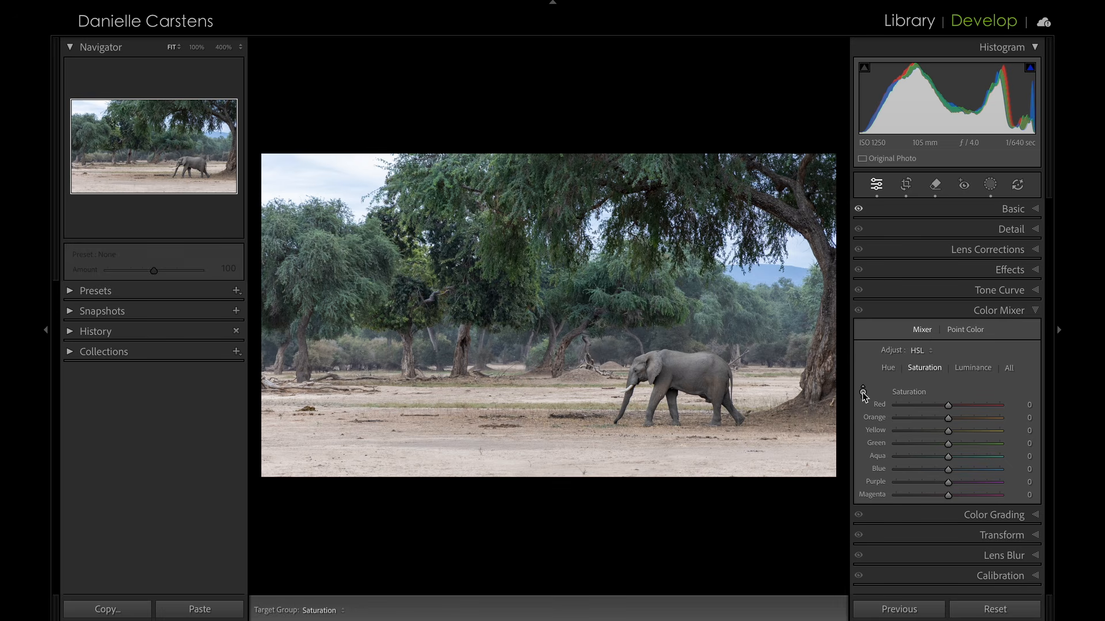
drag(767, 282, 765, 263)
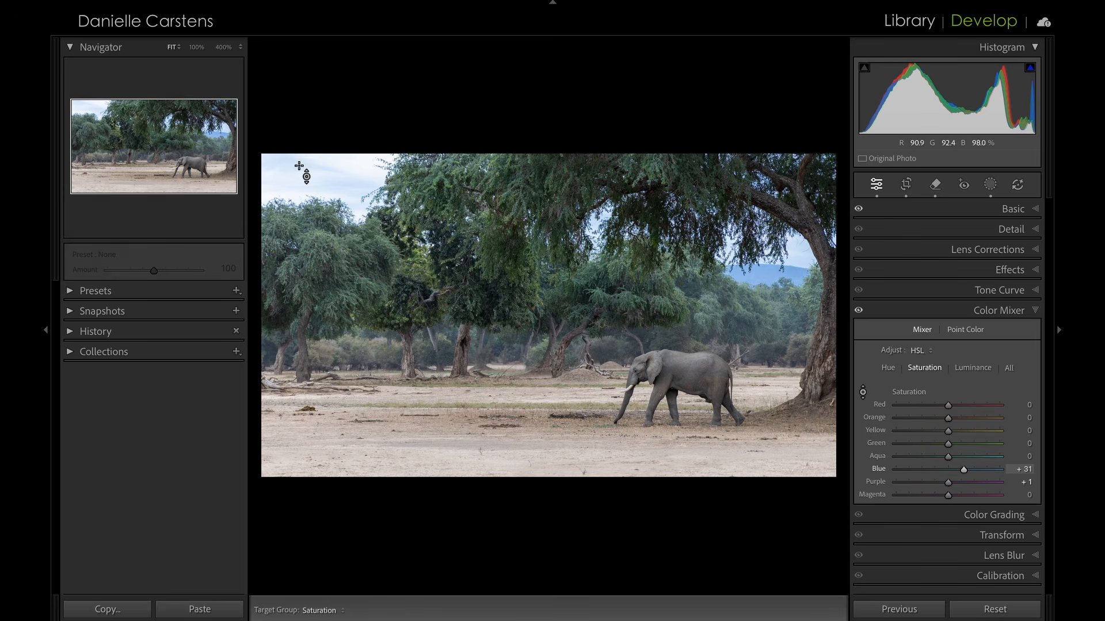
mouse_move(295, 165)
mouse_down()
mouse_move(294, 126)
mouse_move(294, 259)
mouse_move(291, 165)
mouse_up()
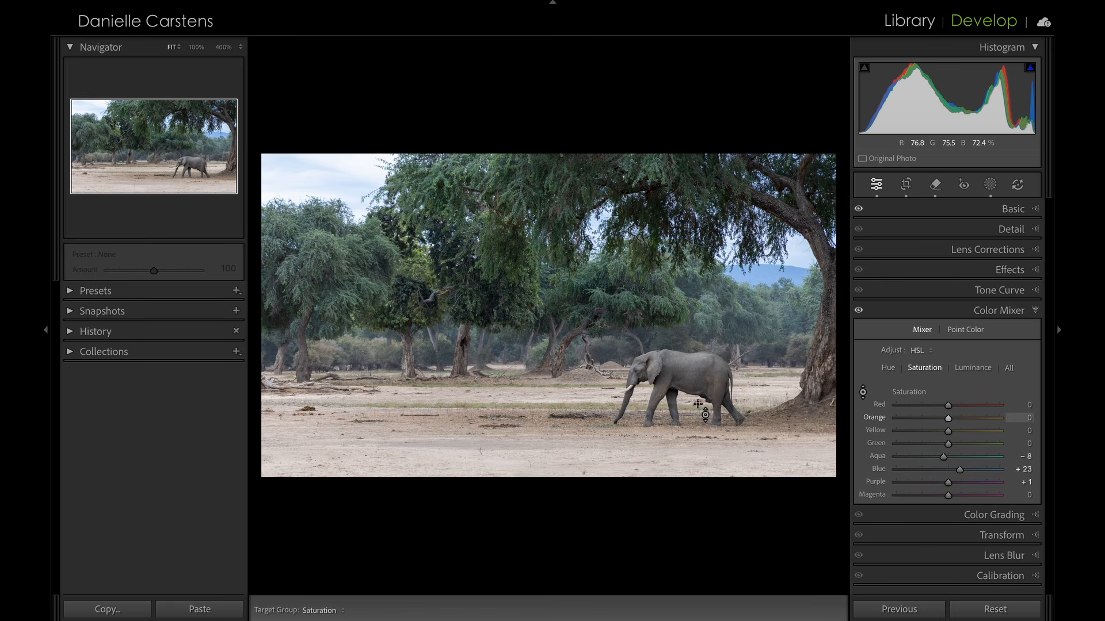
key(Escape)
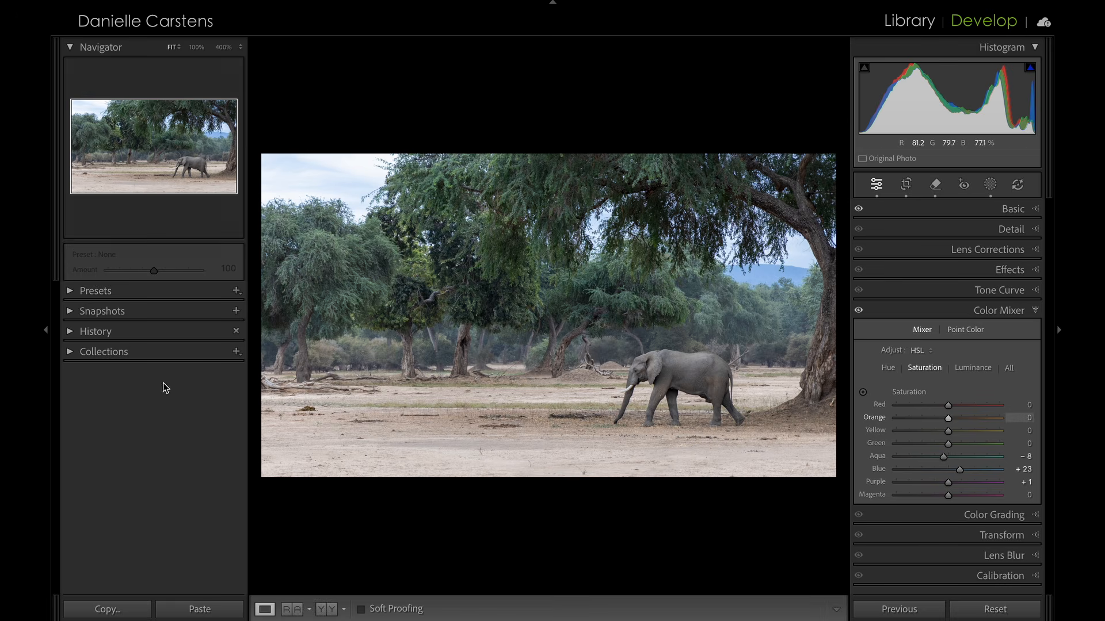
click(47, 330)
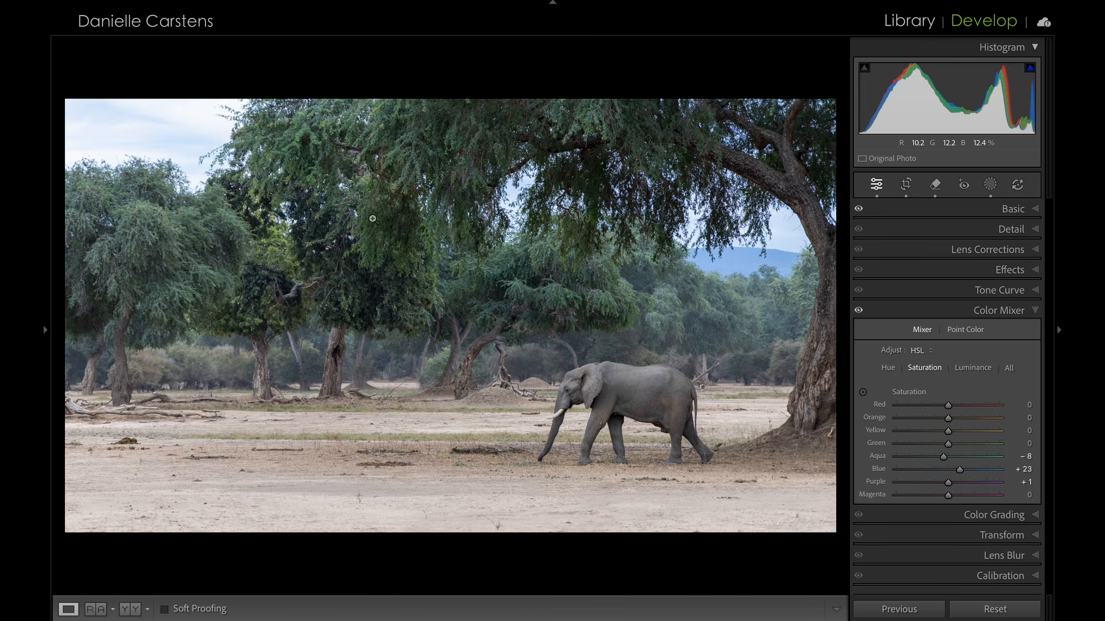
Add a new Select Sky mask and toggle its overlay to check the coverage
click(990, 185)
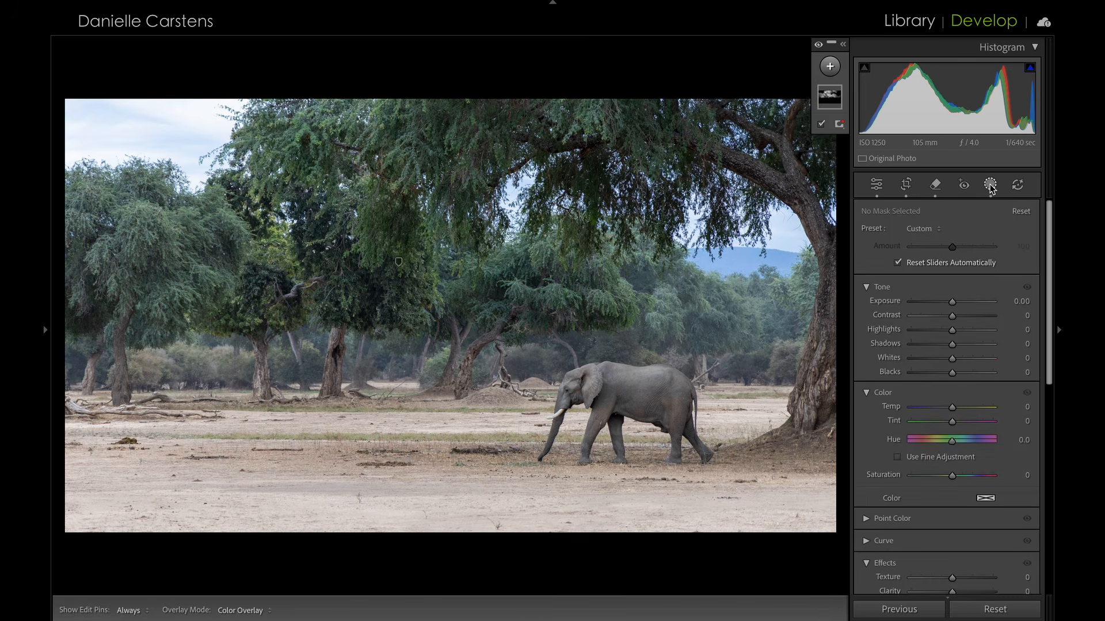
click(830, 68)
click(846, 111)
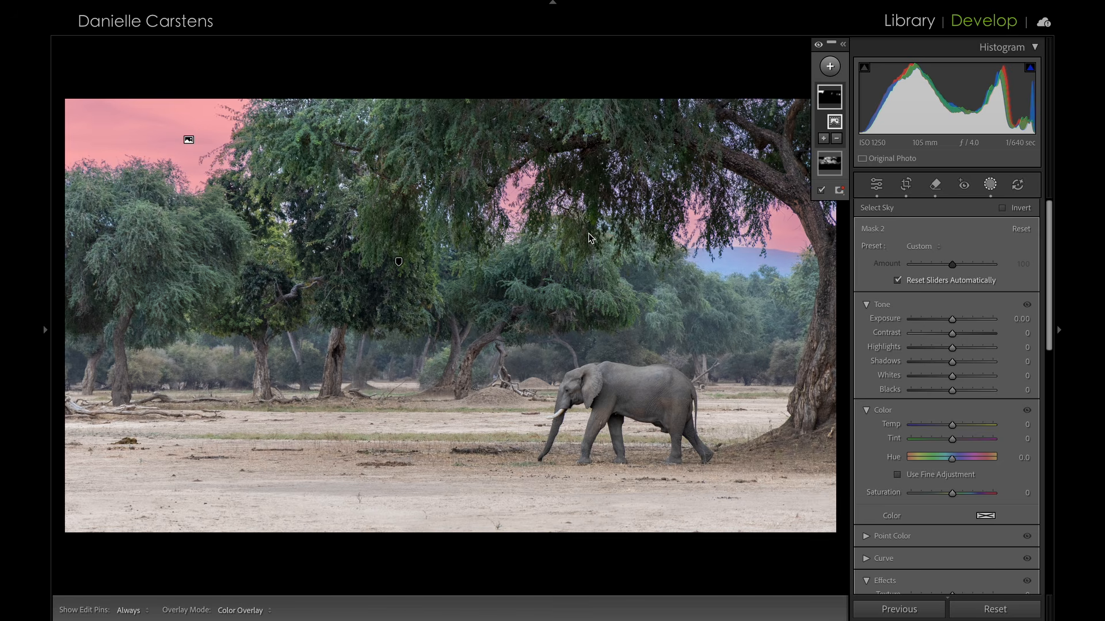
key(o)
key(o)
key(o)
Try lowering the sky mask's Exposure to -4.00, and reset it to 0.00
drag(952, 318, 914, 328)
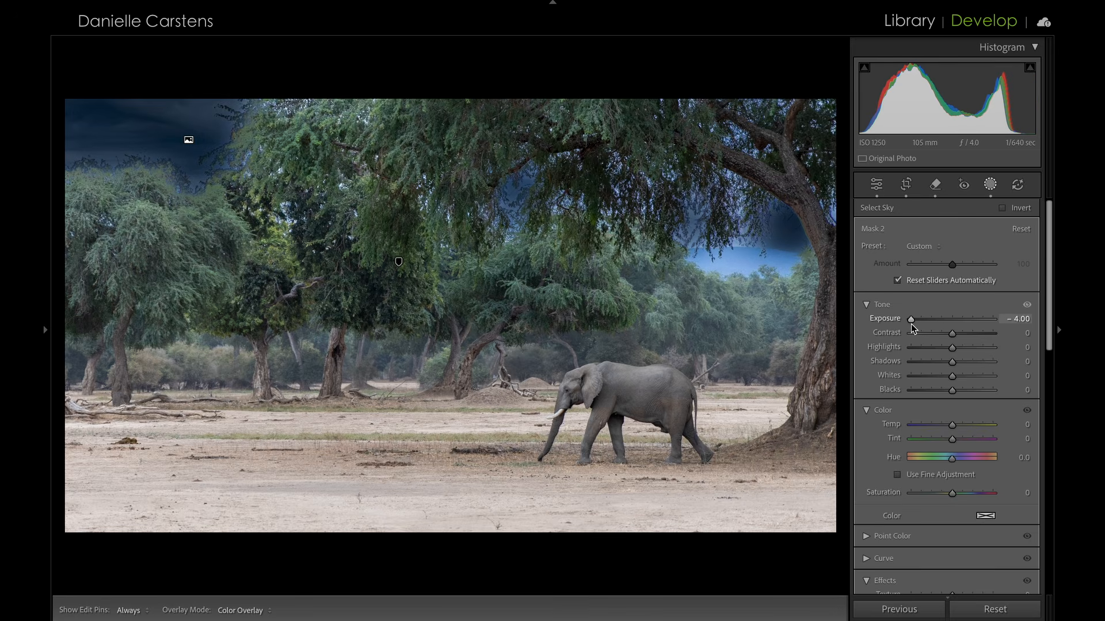
drag(912, 325, 955, 323)
double_click(953, 323)
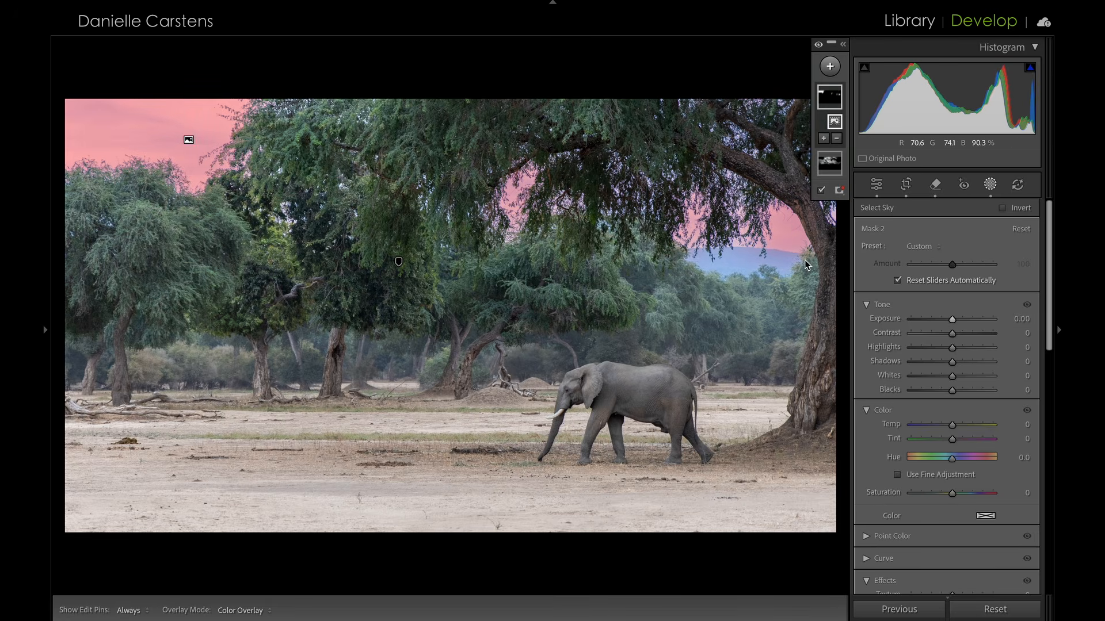
Expand the mask list and rename the sky mask as Sky
click(843, 44)
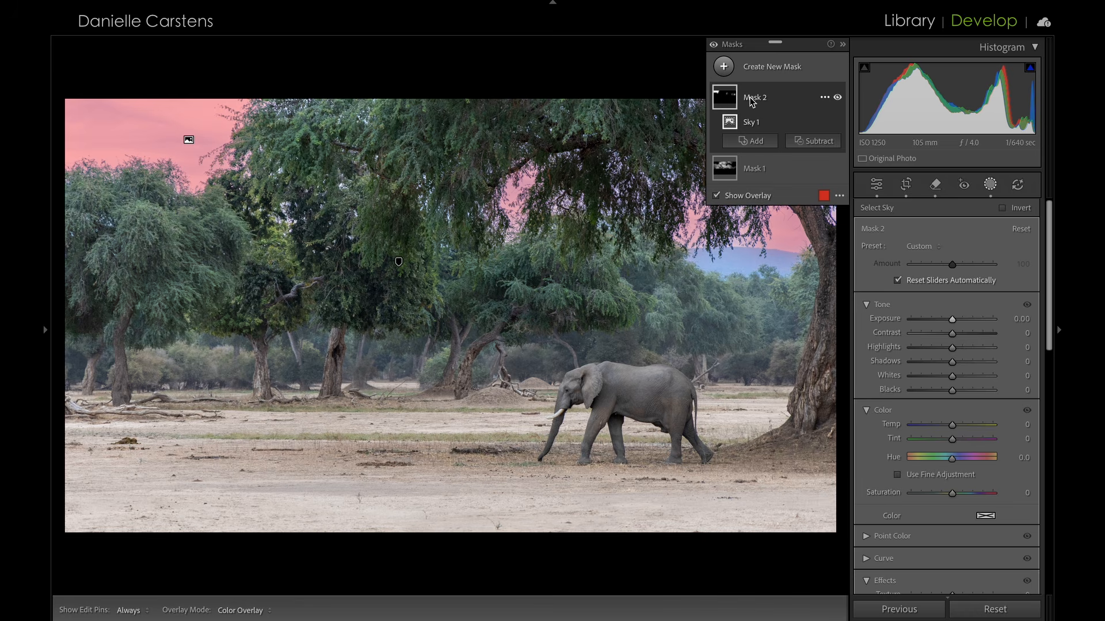
double_click(750, 97)
text(Sky)
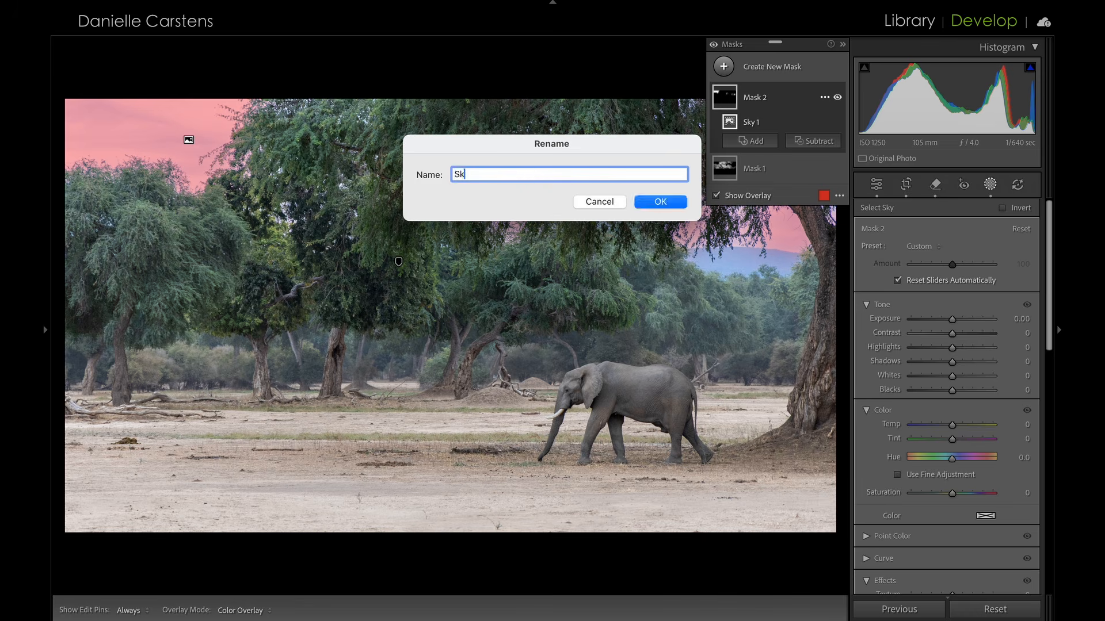
key(Return)
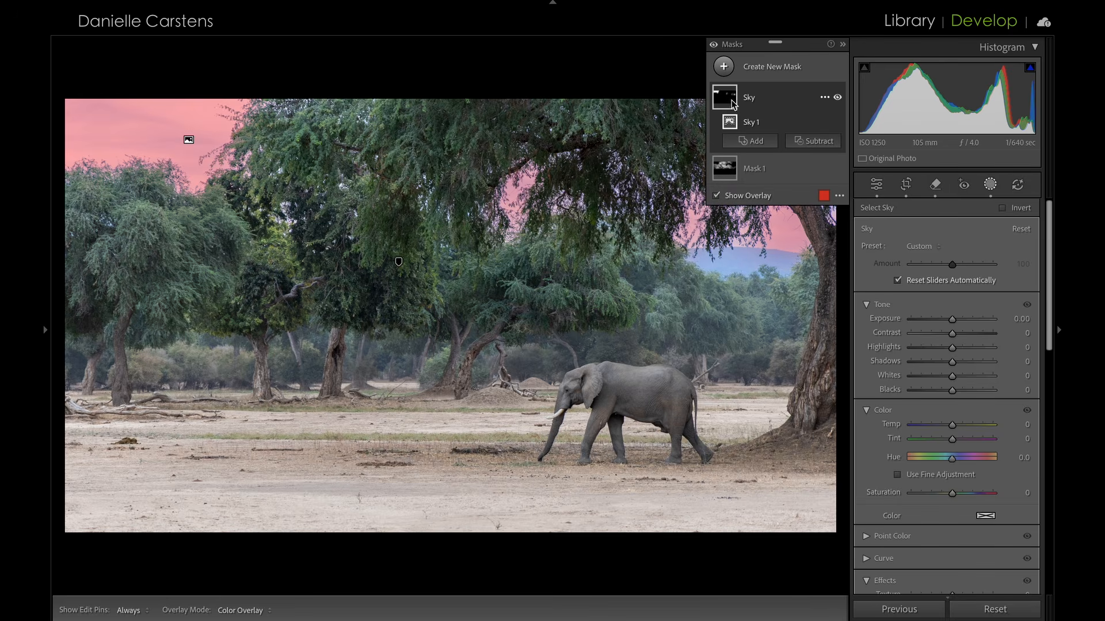
Rename the foliage colour range mask as Greenery
click(765, 144)
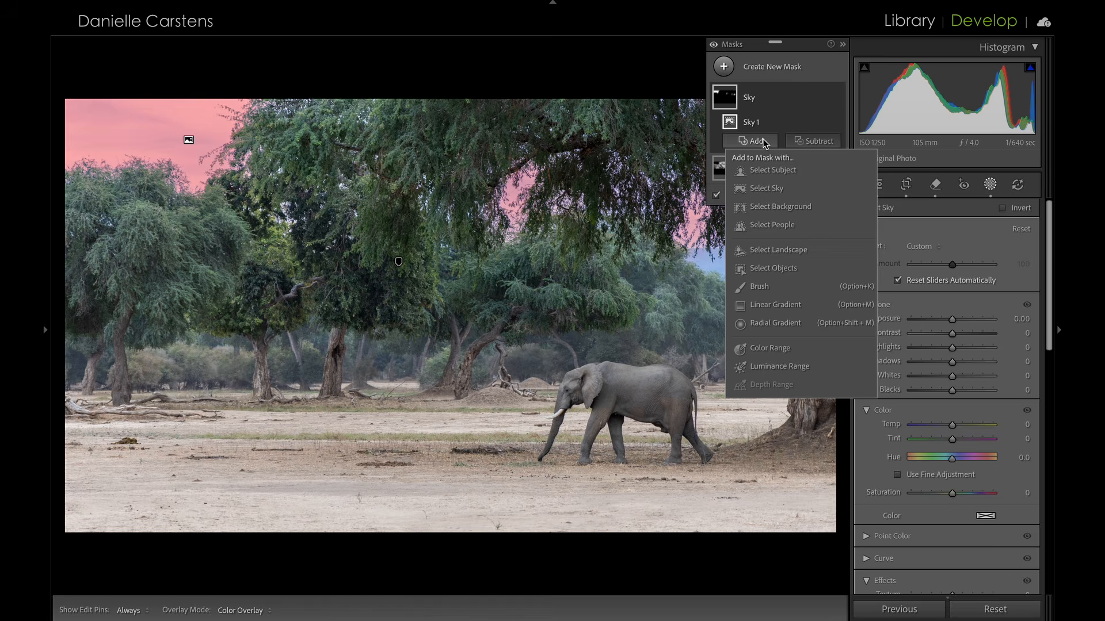
click(720, 172)
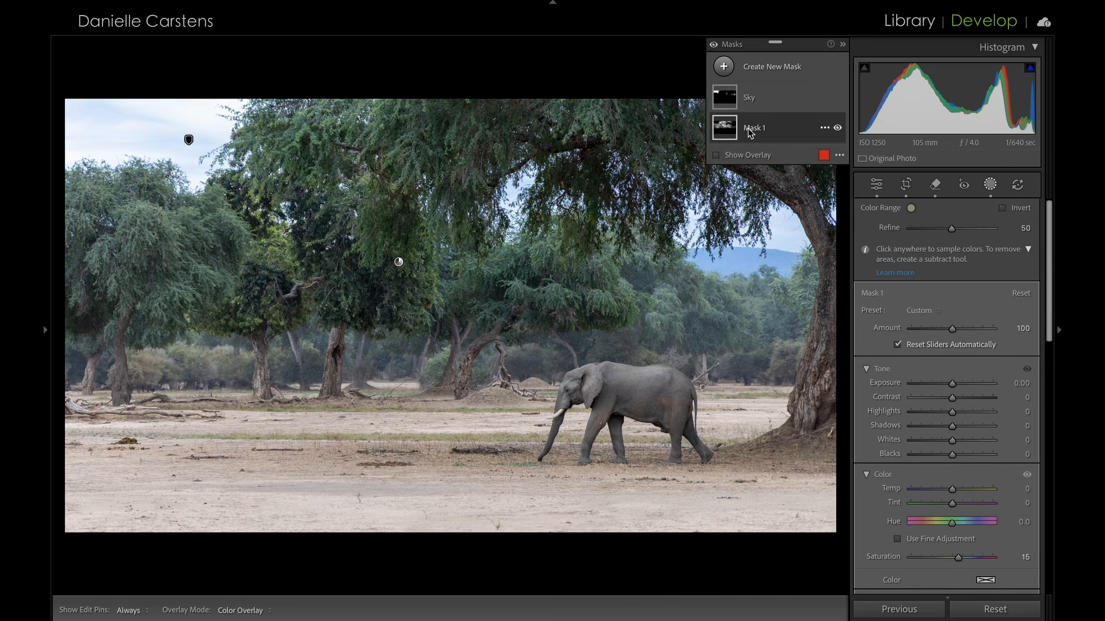
double_click(749, 129)
text(Greenery)
key(Return)
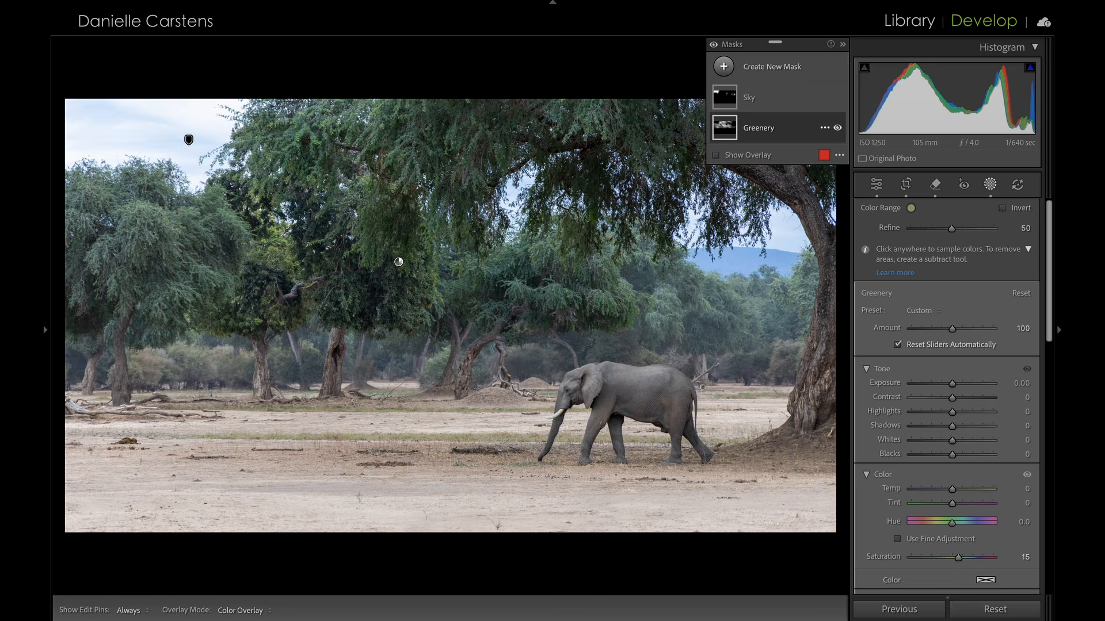
Reselect the Sky mask and bring up the choices for adding to it
click(759, 99)
click(733, 102)
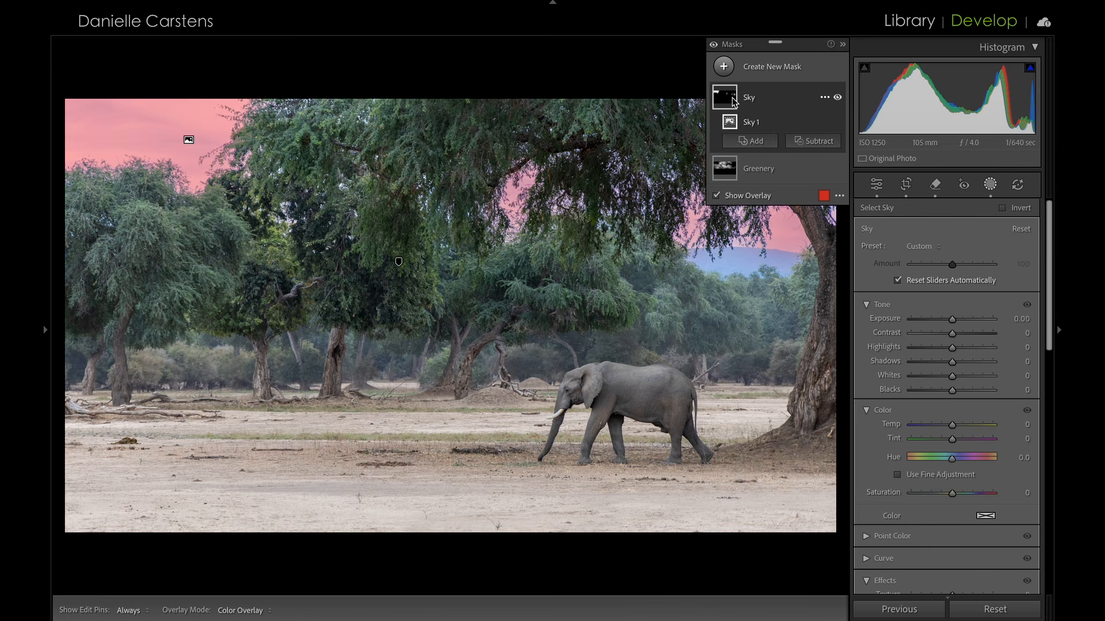
click(755, 141)
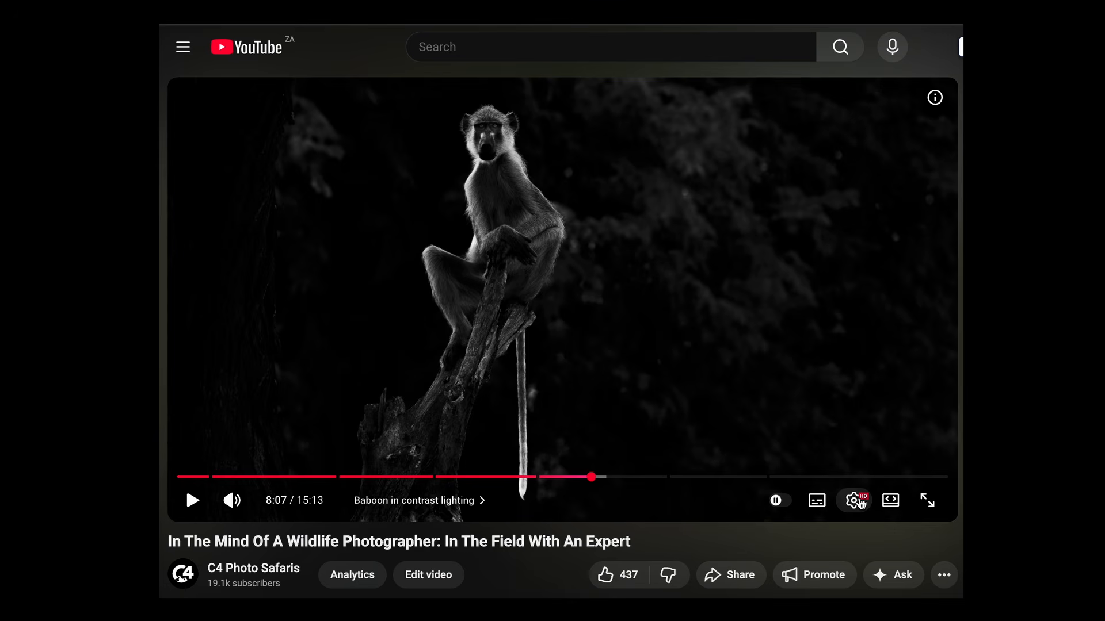
click(860, 504)
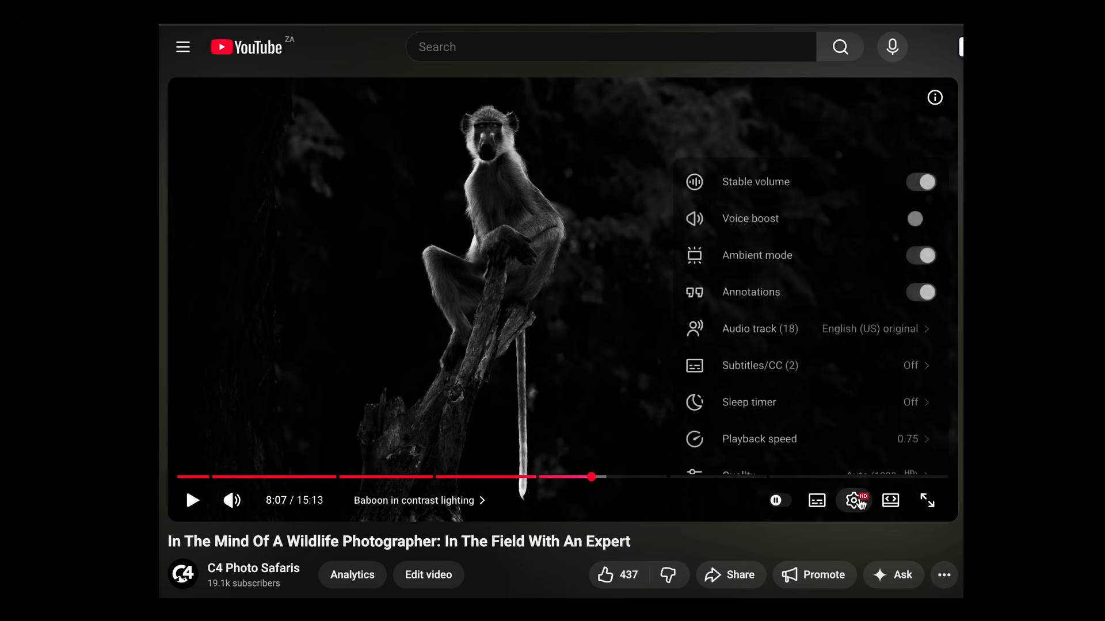
click(817, 437)
mouse_move(793, 395)
mouse_down()
mouse_move(860, 400)
mouse_move(815, 400)
mouse_up()
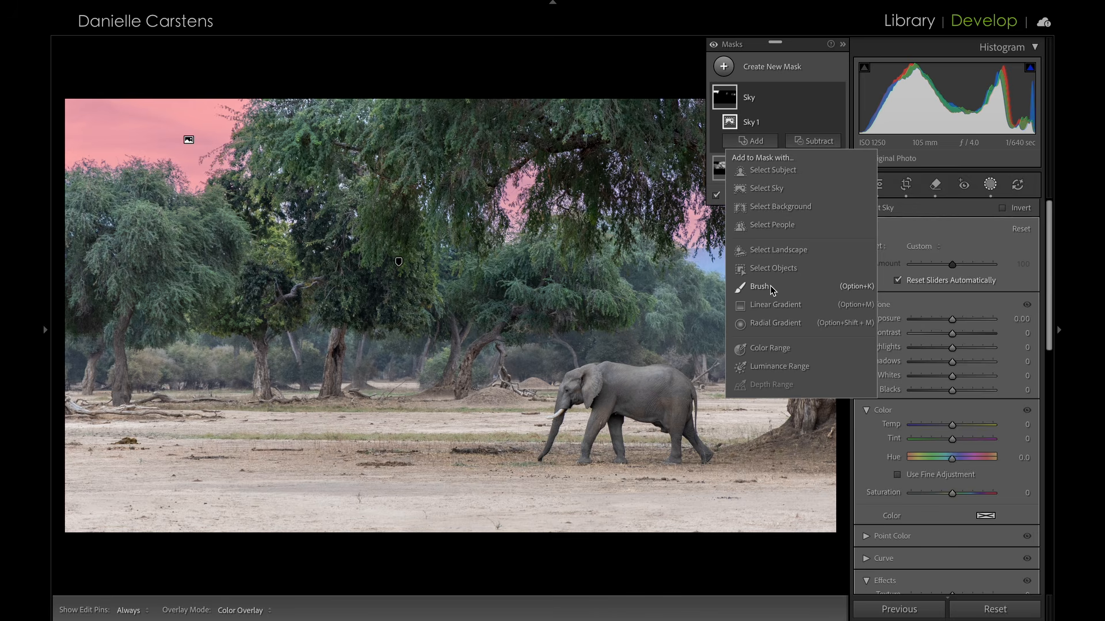
Add a Brush to the Sky mask with size 87 and Auto Mask off, viewing the foliage's sky gaps at 400%
click(762, 286)
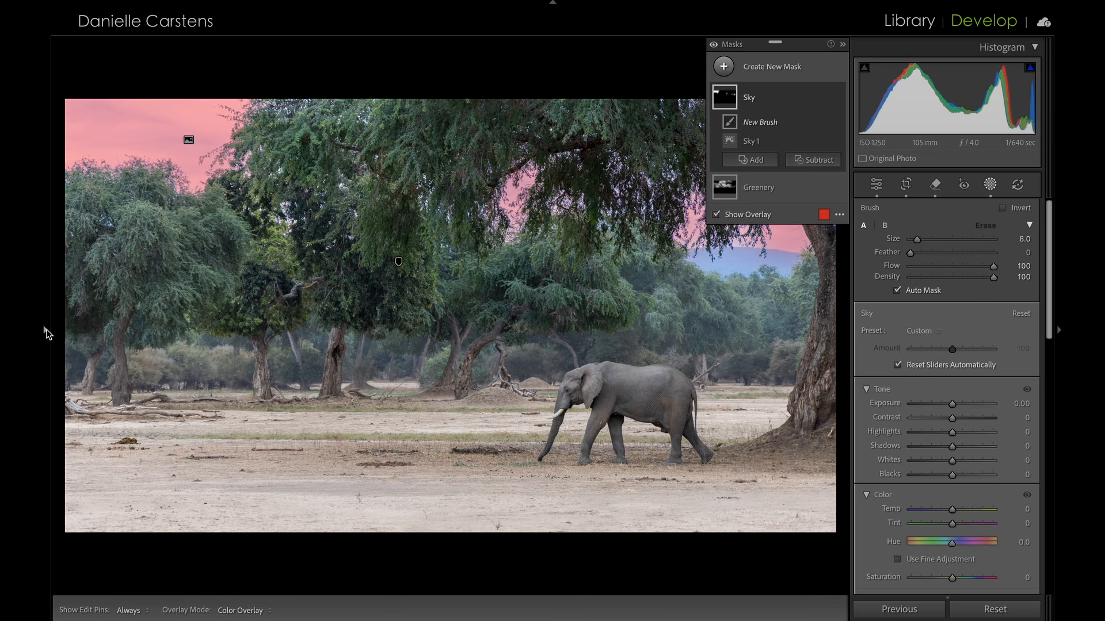
click(45, 330)
click(223, 48)
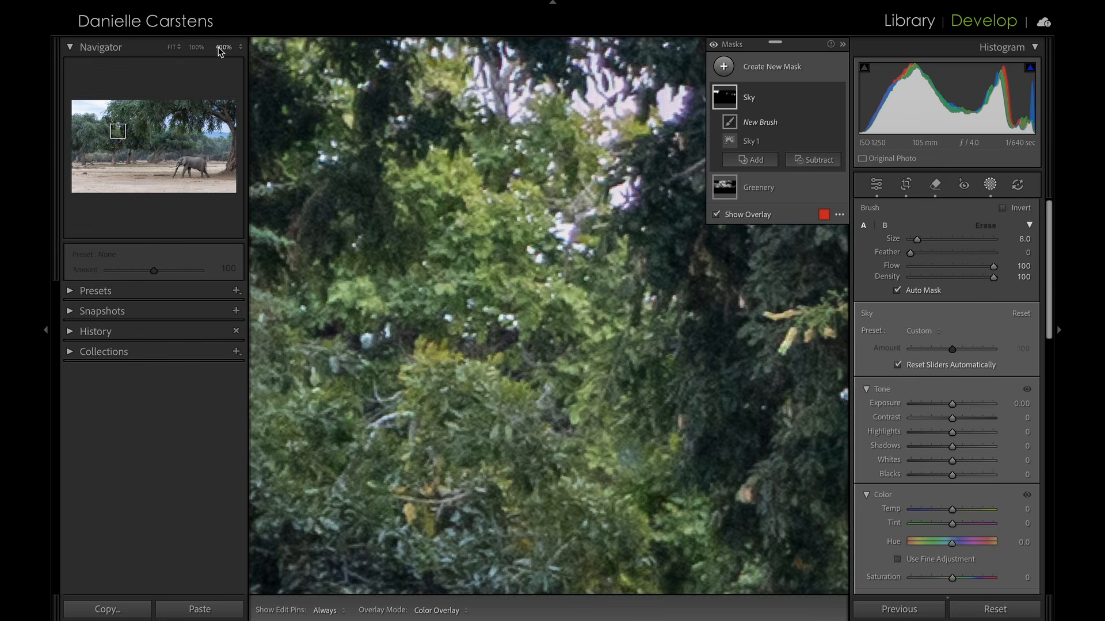
click(119, 134)
drag(120, 134, 119, 124)
scroll(551, 435, up, 10)
scroll(553, 436, up, 3)
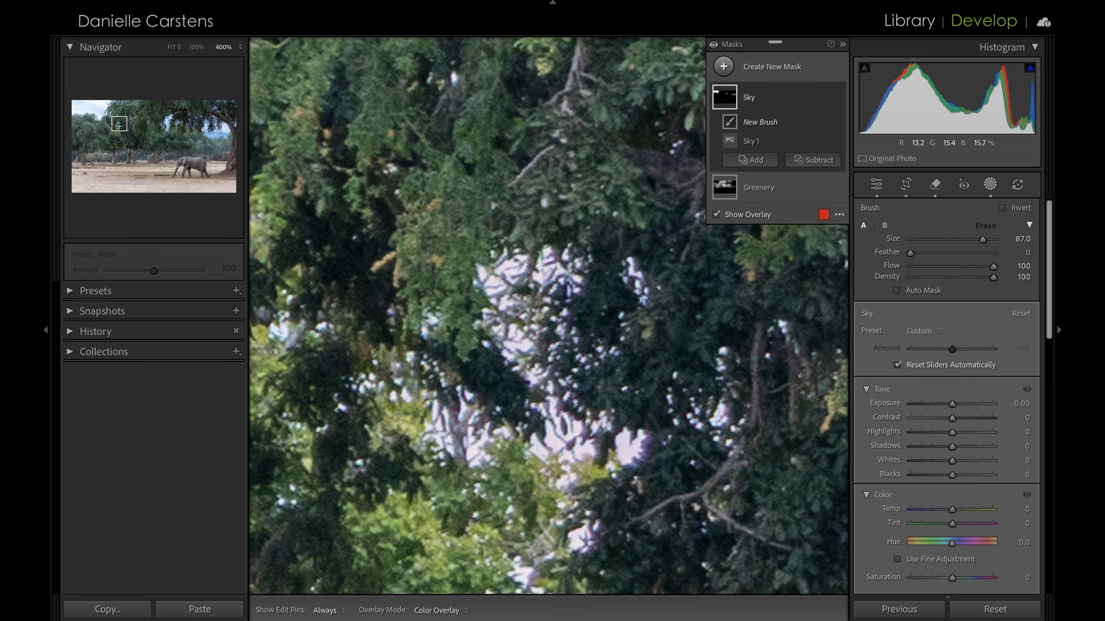
Try brushing over the sky gaps between the leaves without Auto Mask, and undo the added brush
click(521, 344)
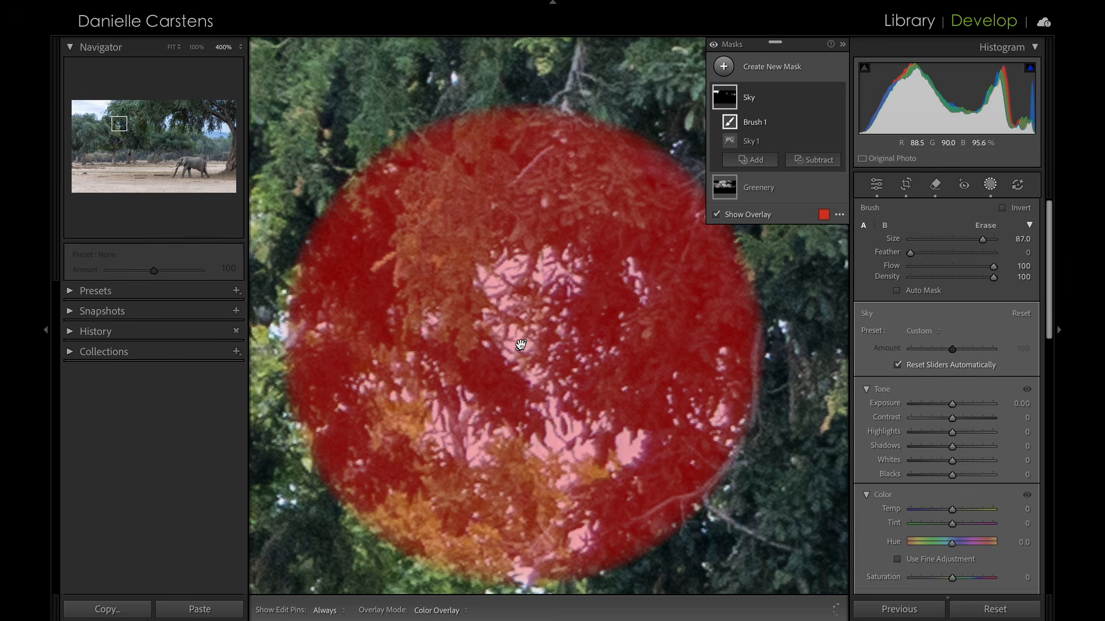
key(ctrl+z)
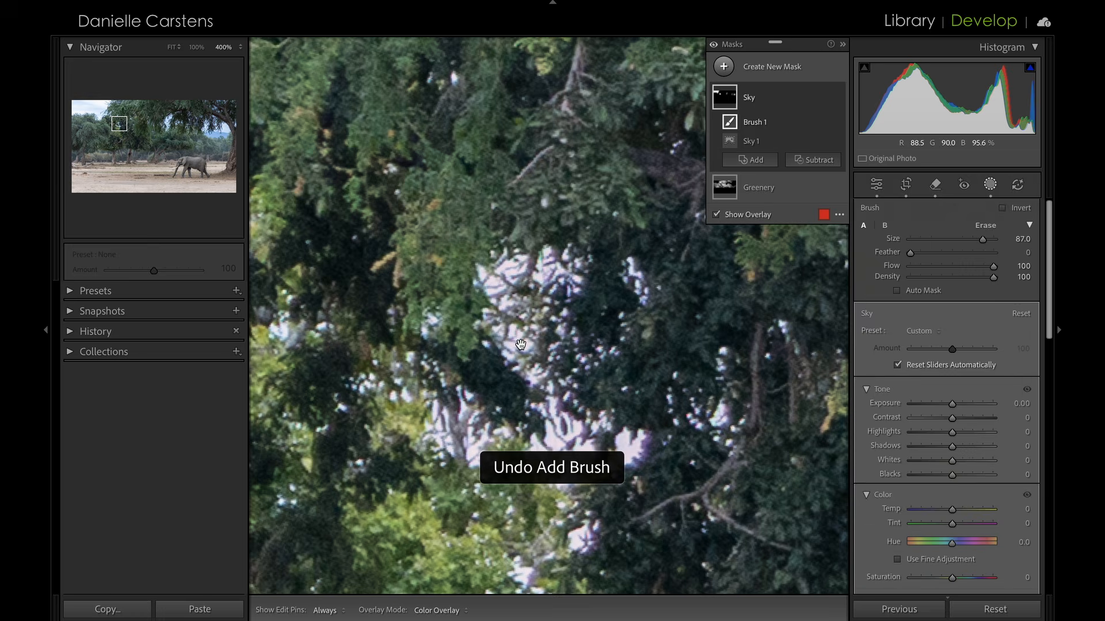
Add a new Brush with Auto Mask on to the Sky mask and paint the sky gaps between the leaves
click(764, 144)
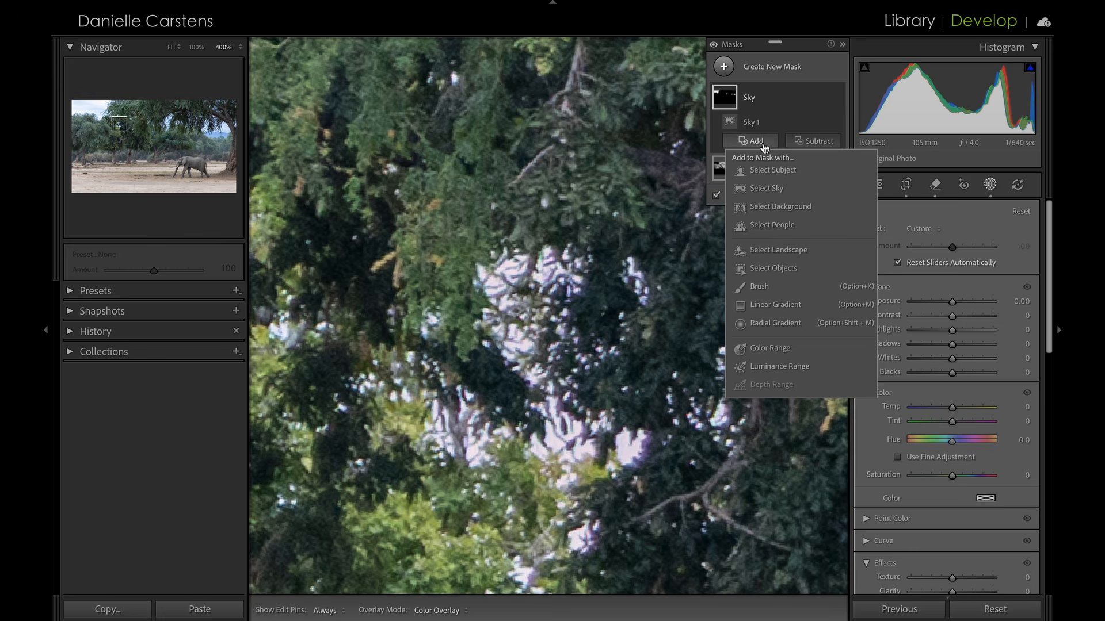
click(759, 285)
click(897, 291)
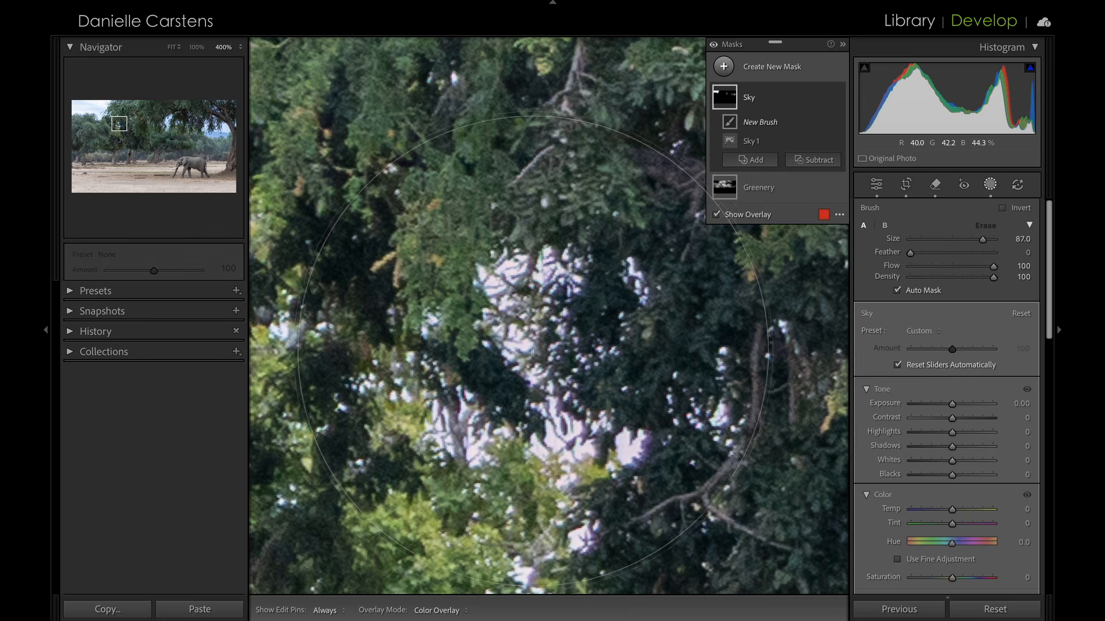
click(526, 344)
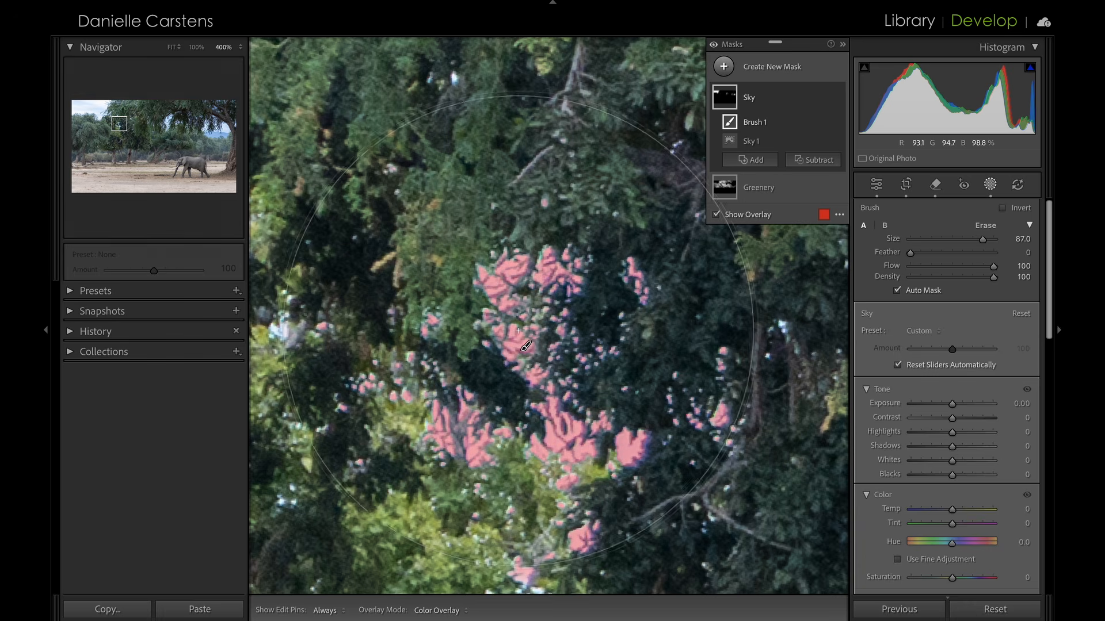
Brush the remaining small sky gaps in the foliage on both sides of the first painted area into the Sky mask
drag(123, 127, 113, 122)
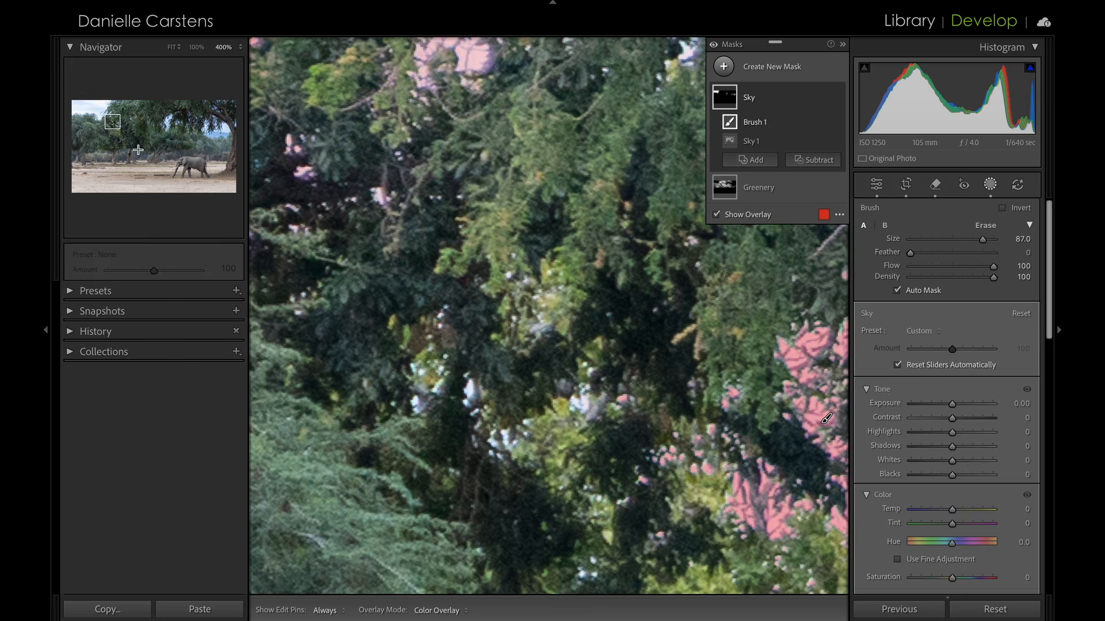
click(469, 390)
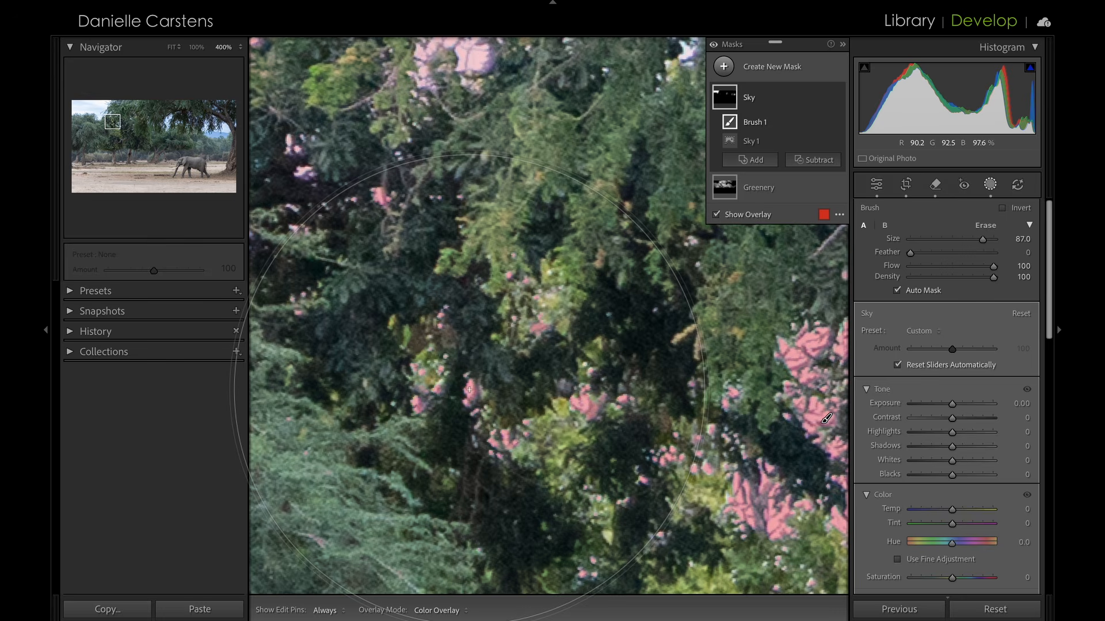
drag(115, 127, 128, 120)
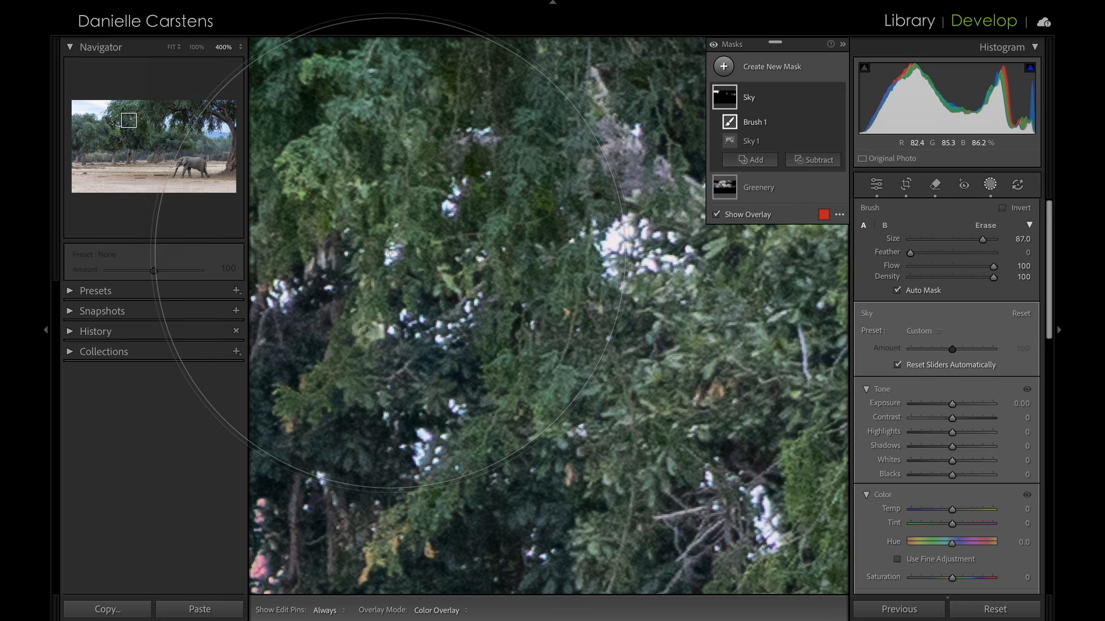
click(615, 242)
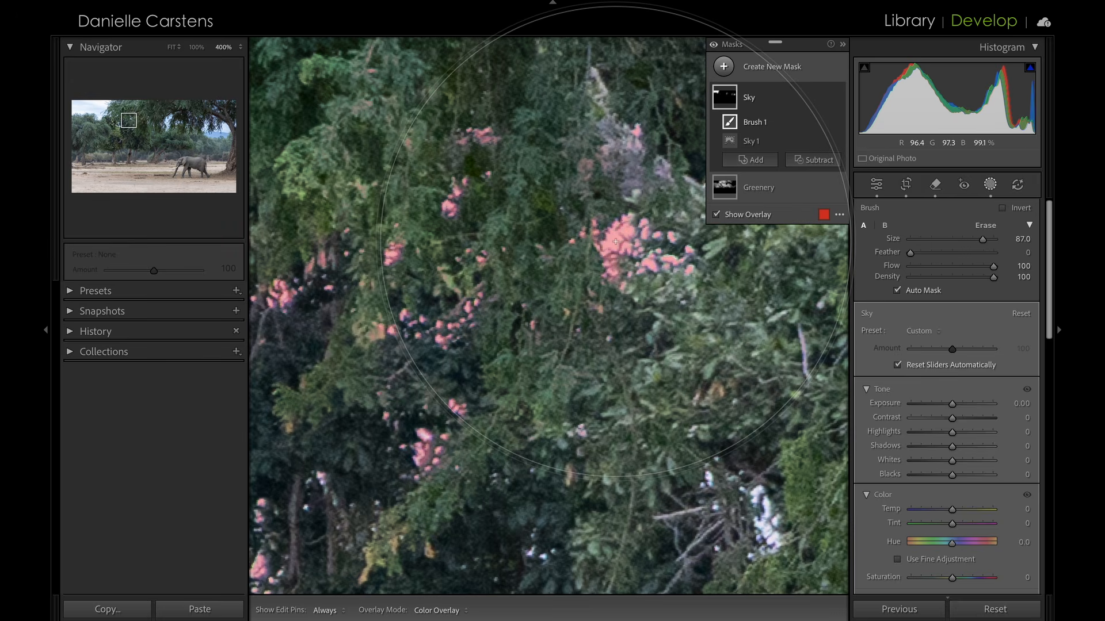
click(758, 490)
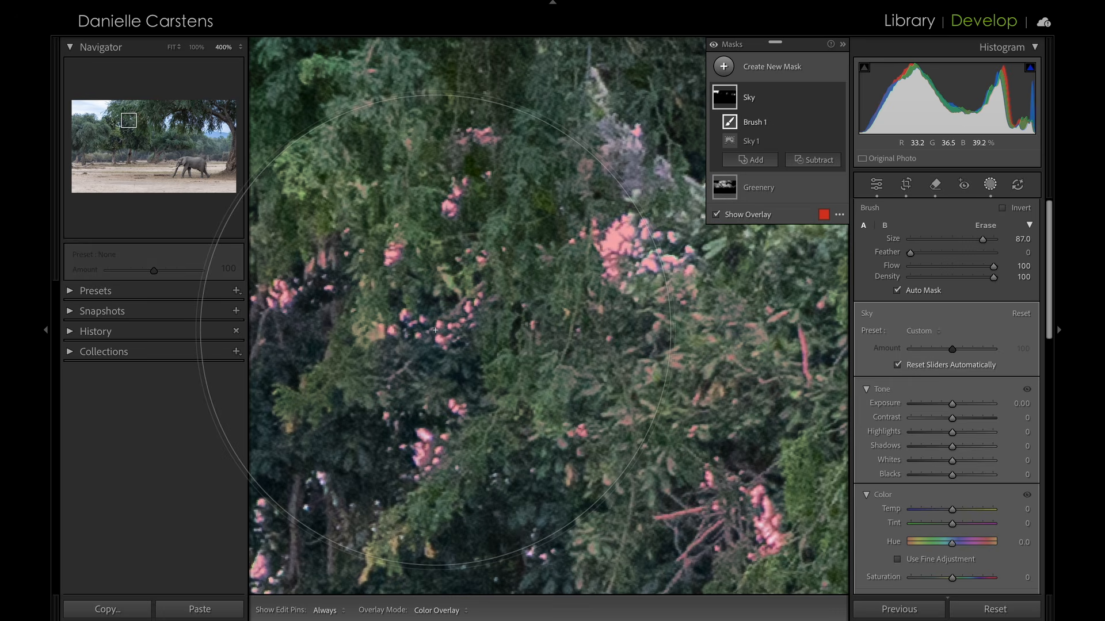
Brush the sky gaps in the large tree's hanging branches into the Sky mask with the whole photo in view
click(196, 47)
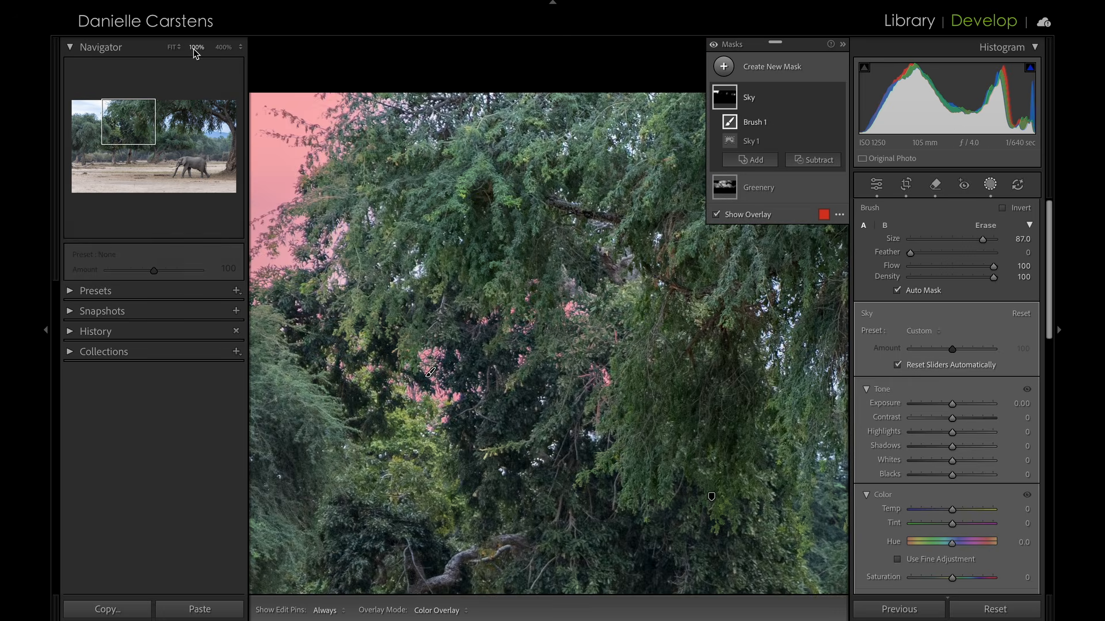
click(172, 48)
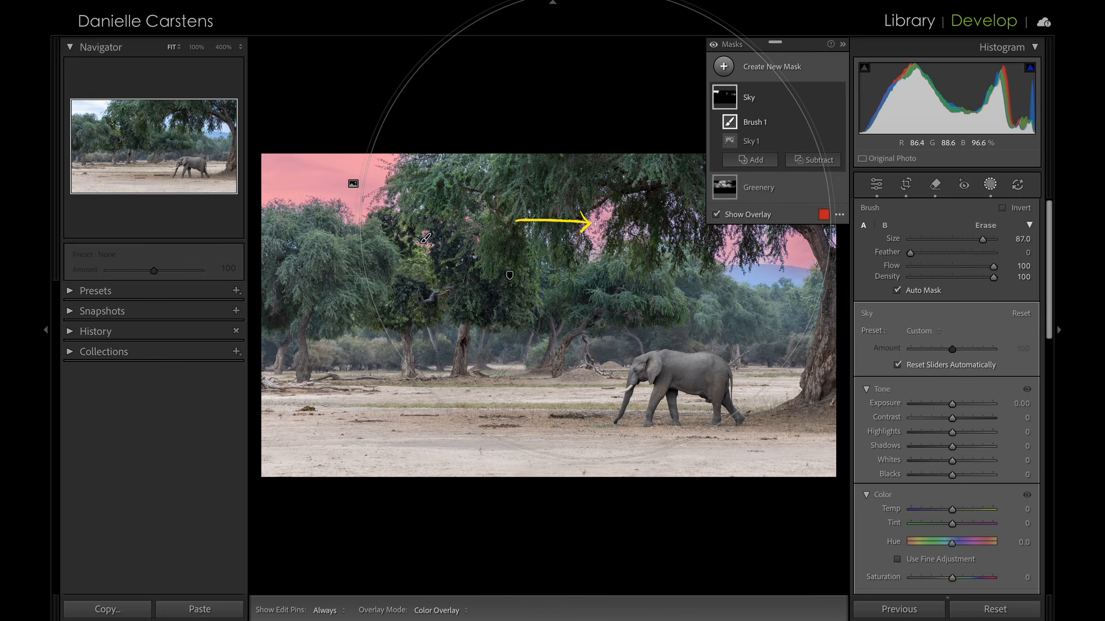
click(596, 230)
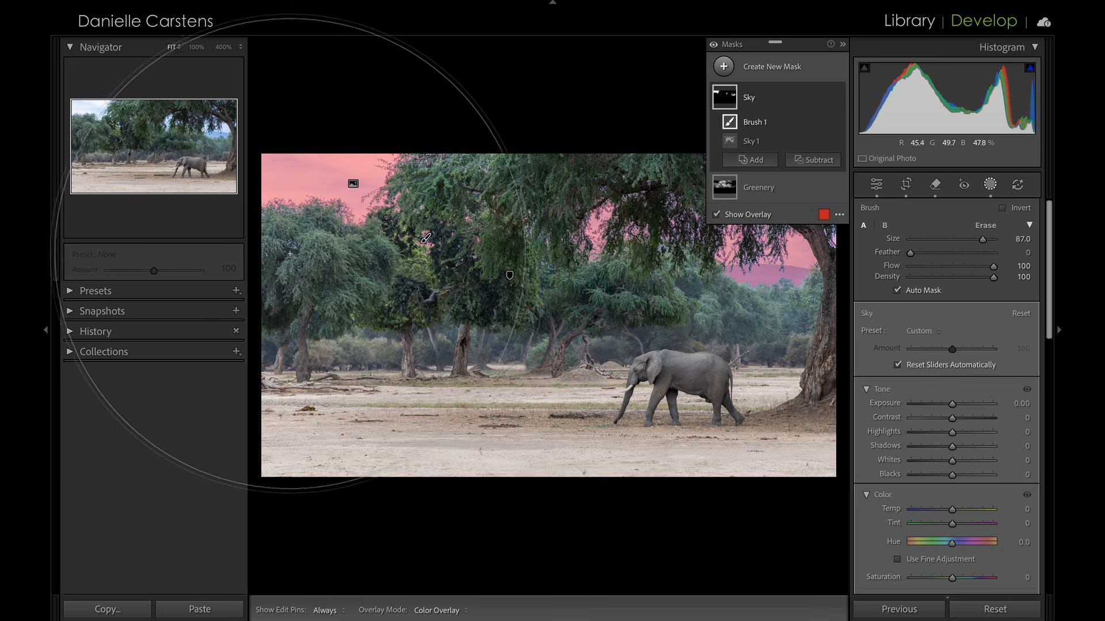
Brush the sky gaps in the crown of the leftmost tree into the Sky mask, and return to the full photo
click(84, 132)
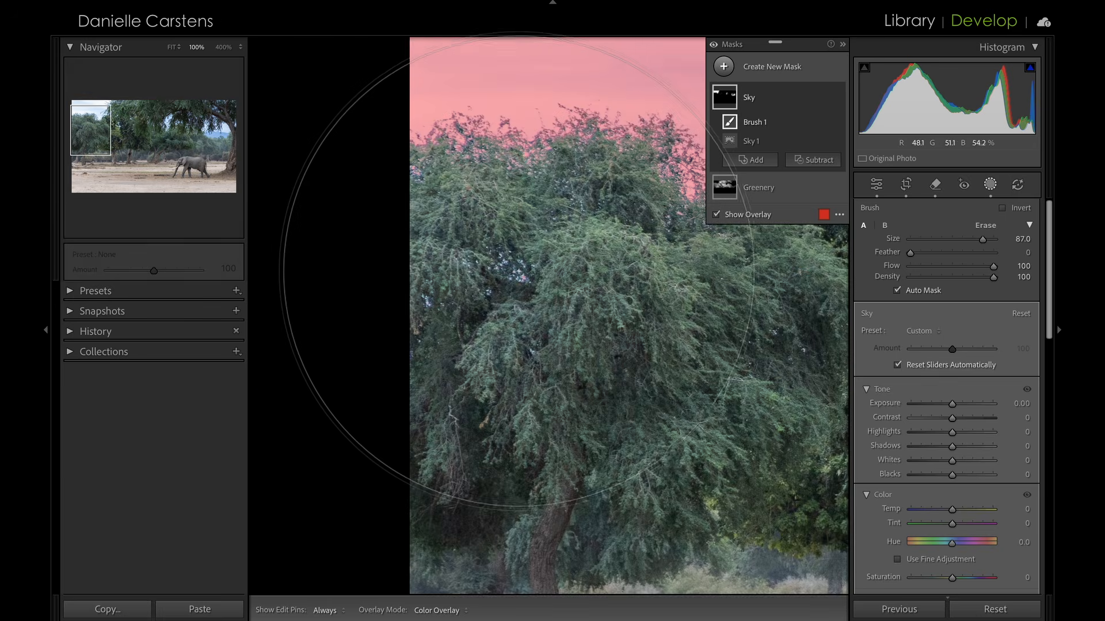
click(522, 276)
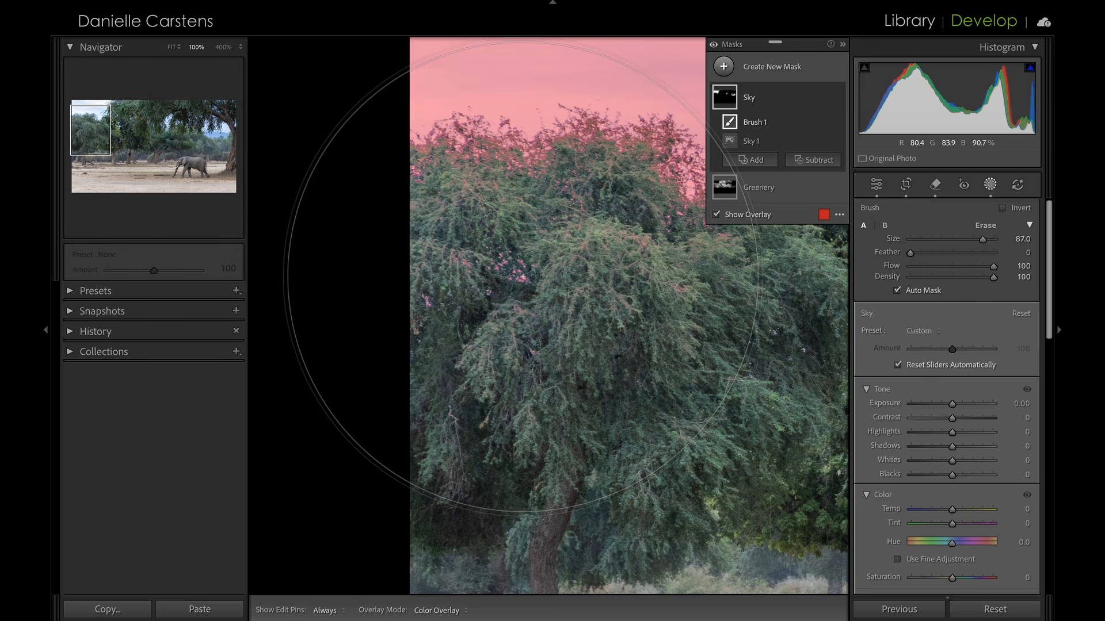
click(171, 48)
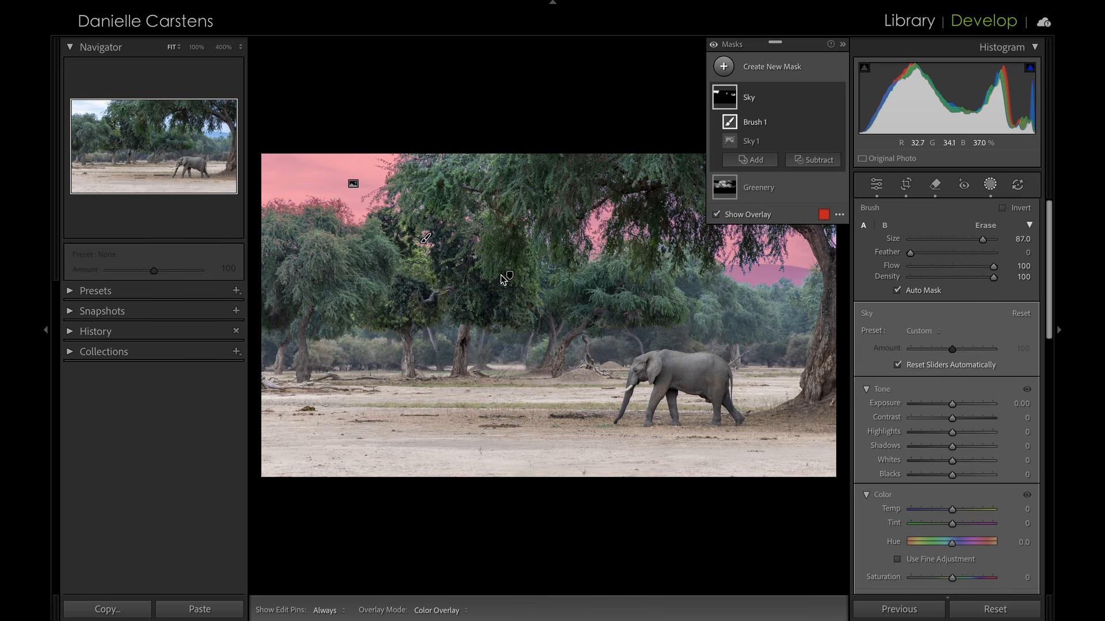
Collapse the mask list and set the Sky mask's Dehaze to 21
click(842, 45)
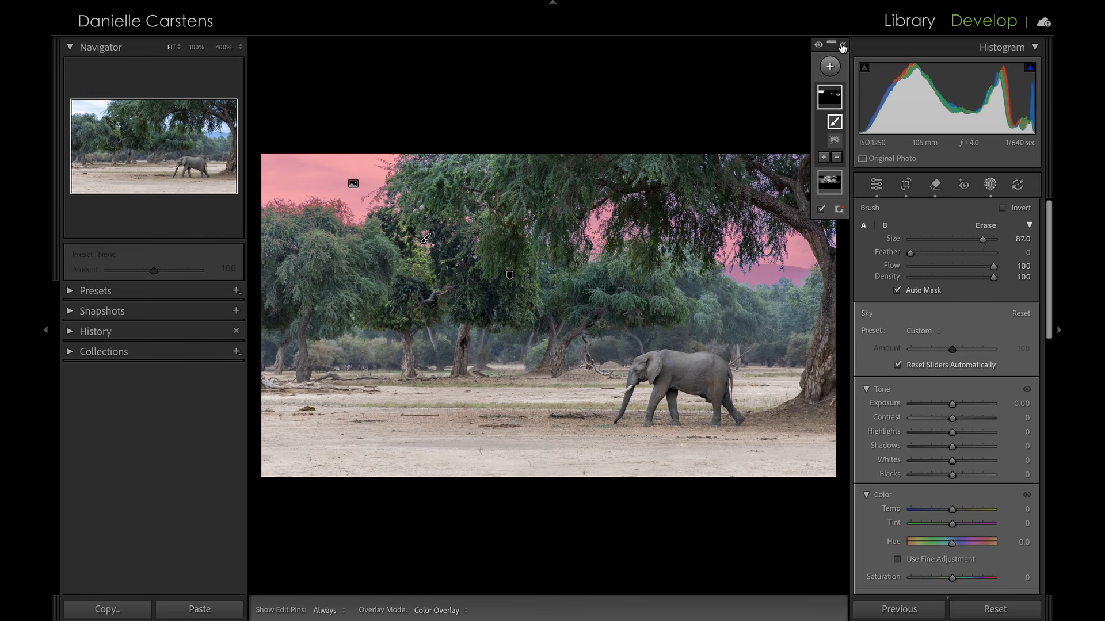
scroll(958, 516, down, 5)
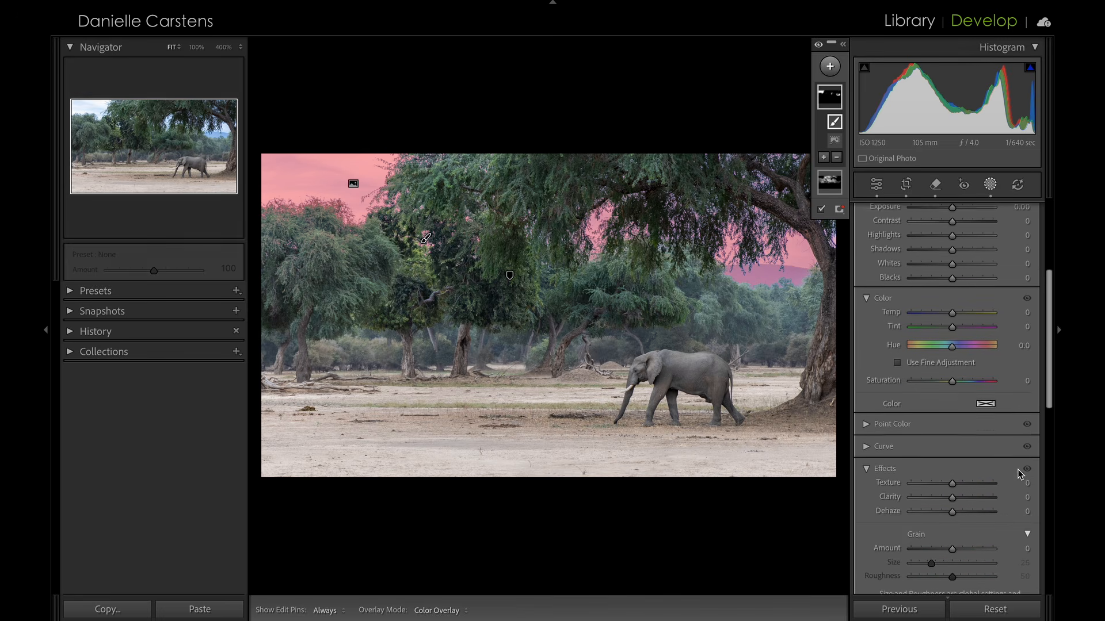
mouse_move(958, 514)
mouse_down()
mouse_move(1007, 518)
mouse_move(960, 511)
mouse_up()
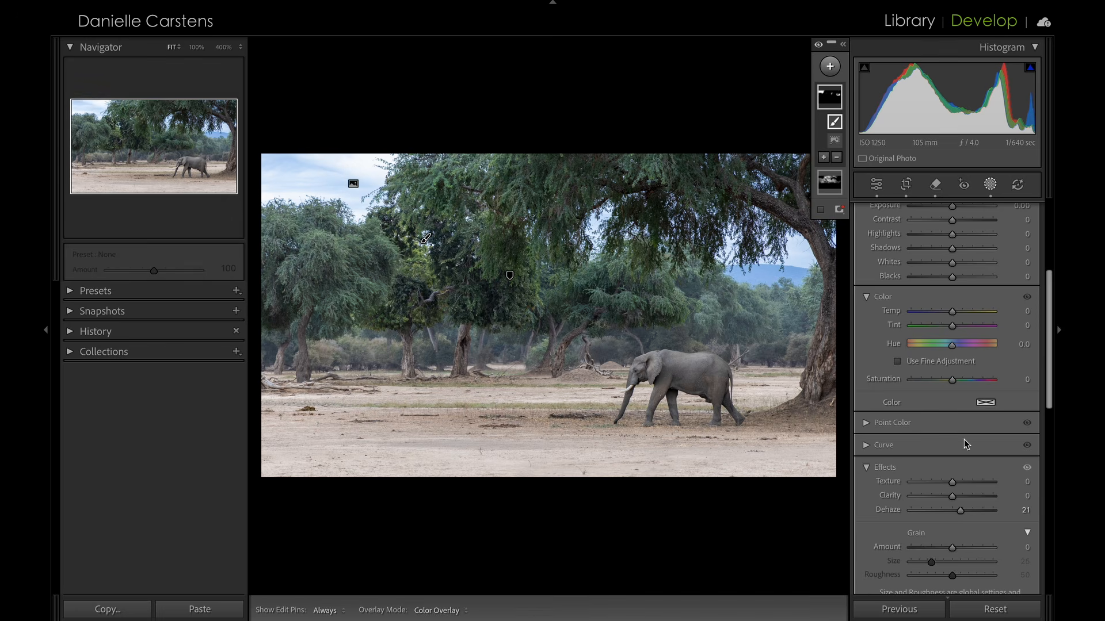
Cool the Sky mask by setting its Temp to -12, and try an extreme Temp of -89
scroll(964, 439, up, 5)
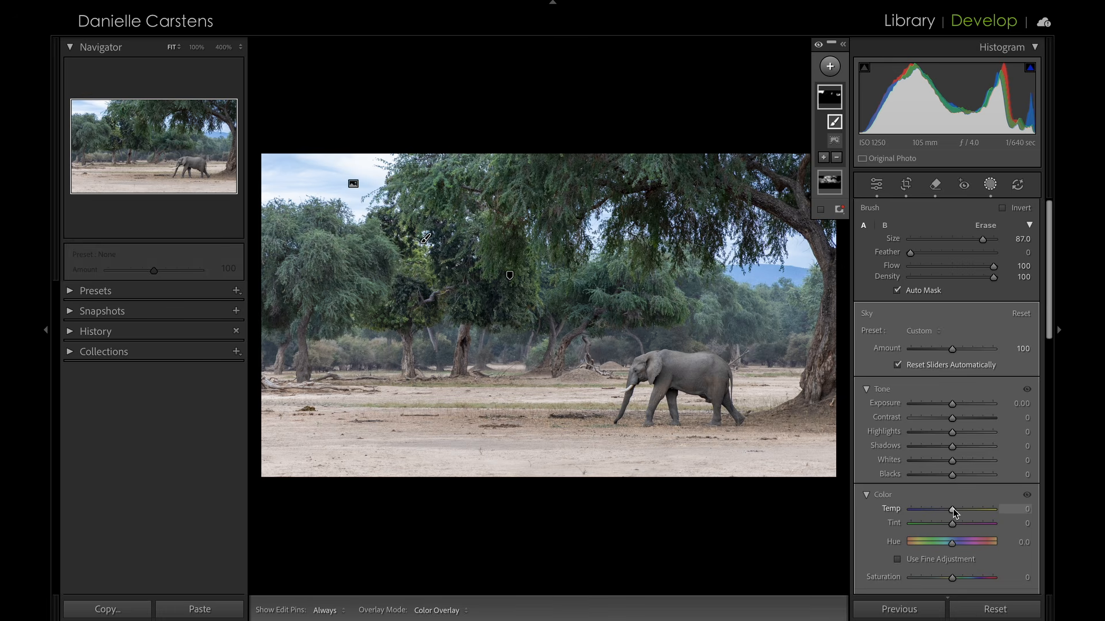
drag(953, 508, 949, 511)
mouse_move(949, 510)
mouse_down()
mouse_move(893, 519)
mouse_move(982, 512)
mouse_move(904, 520)
mouse_move(982, 513)
mouse_move(915, 513)
mouse_move(976, 512)
mouse_move(947, 513)
mouse_up()
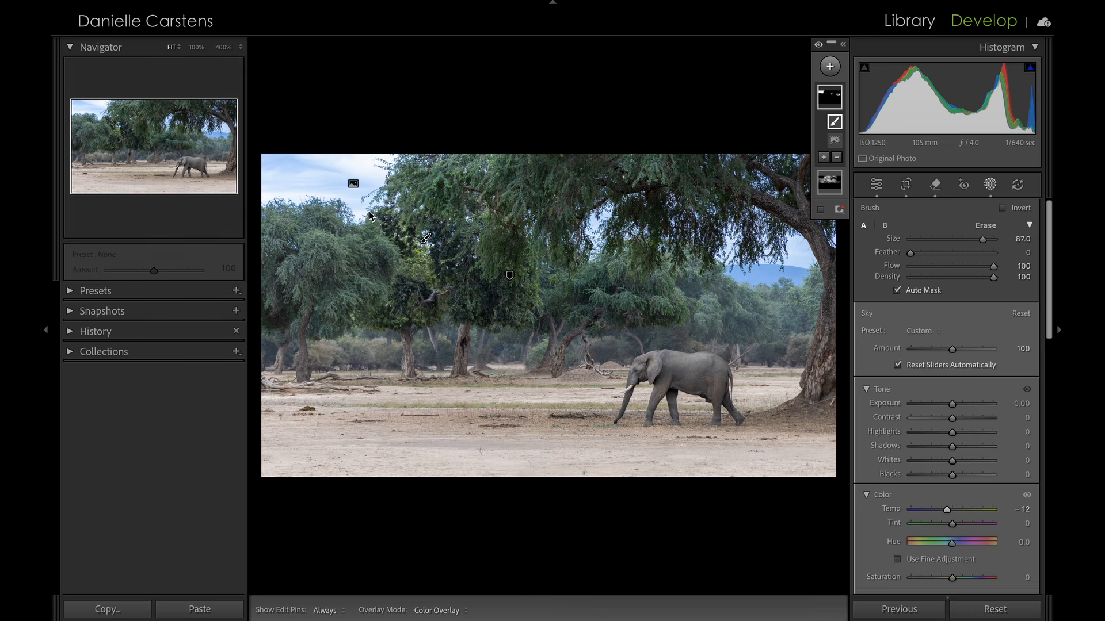
drag(948, 510, 916, 512)
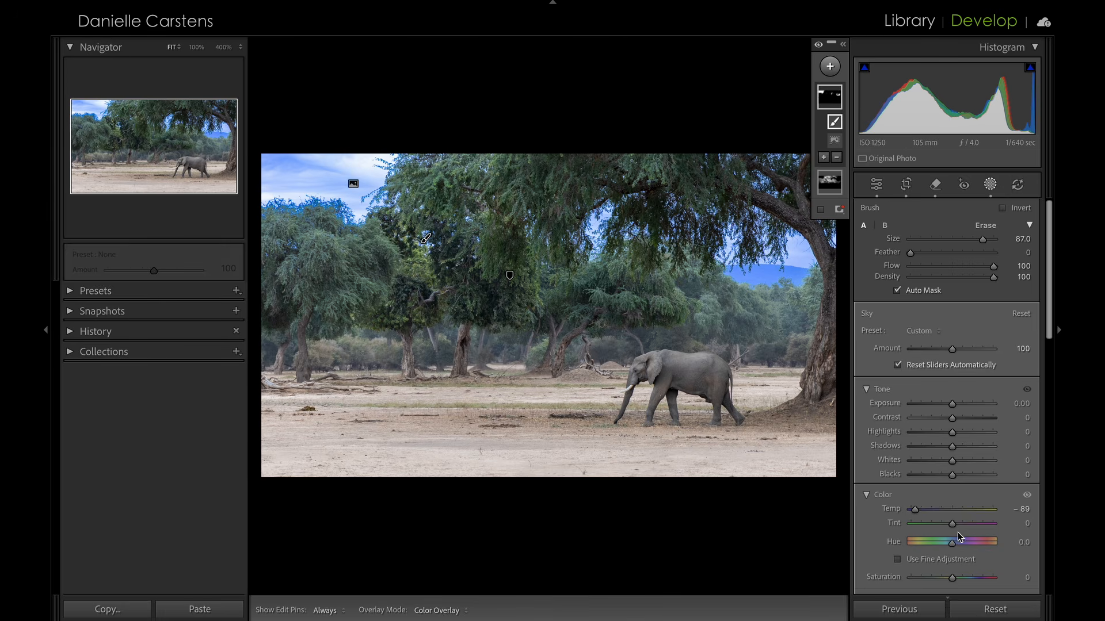
Set the Sky mask's Temp to -7 and expand the mask list
drag(918, 510, 951, 511)
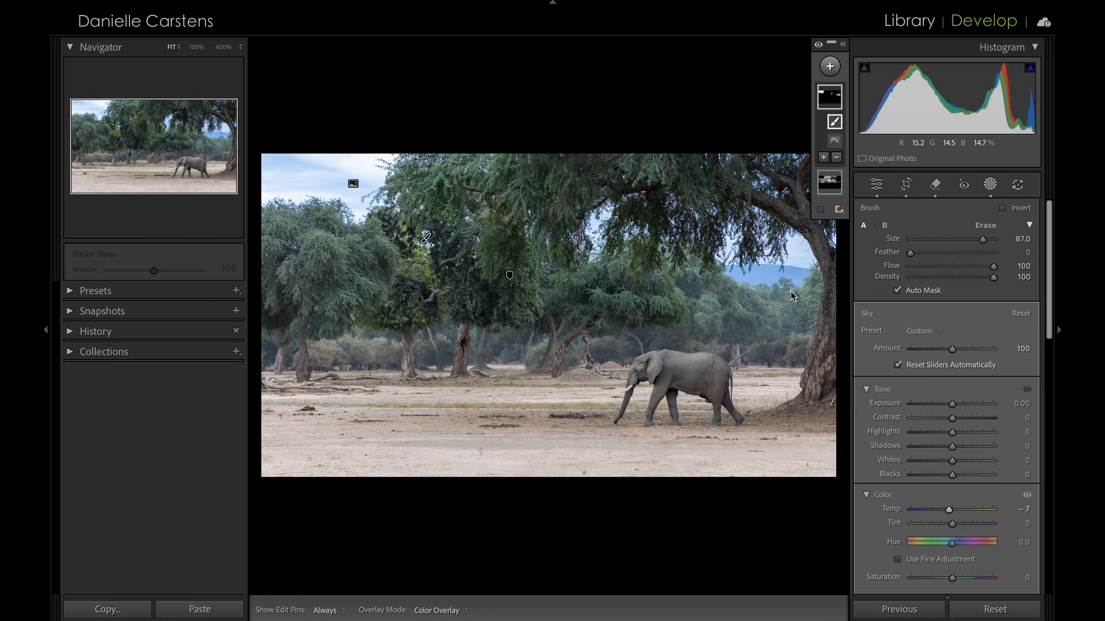
click(829, 97)
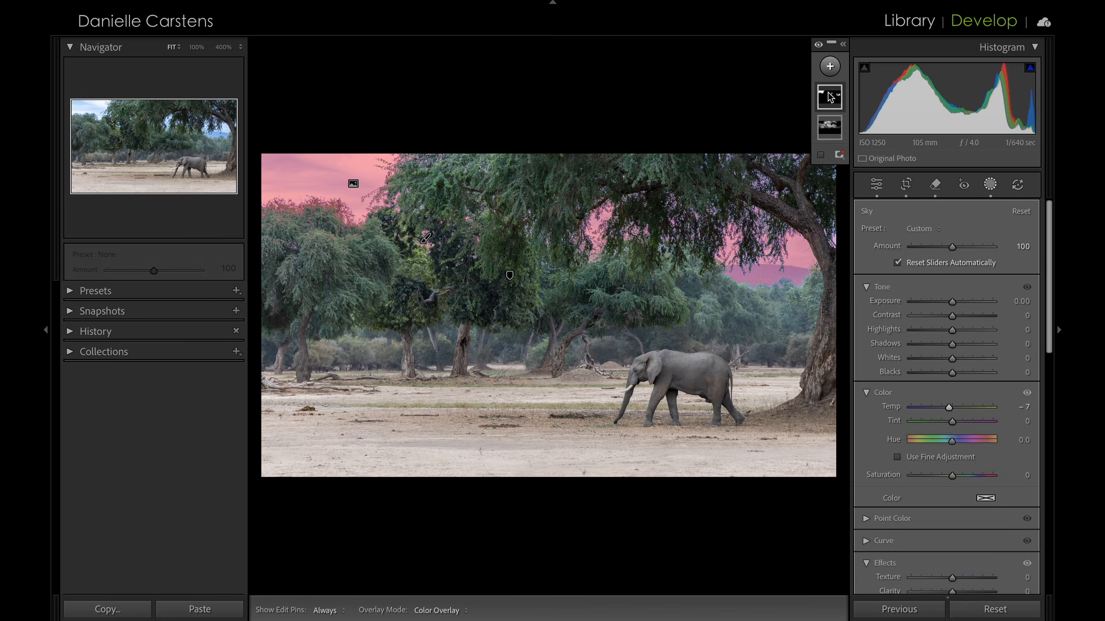
click(843, 45)
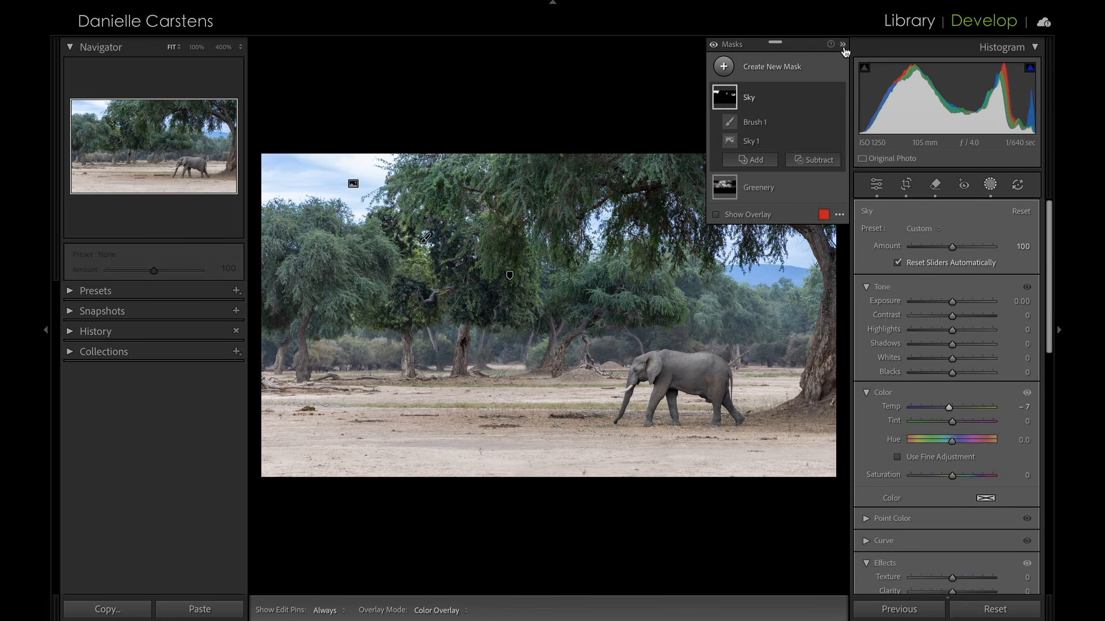
Subtract the overspill on the leftmost tree's crown from the Sky mask with a size 33.4 brush, showing the mask overlay
click(827, 164)
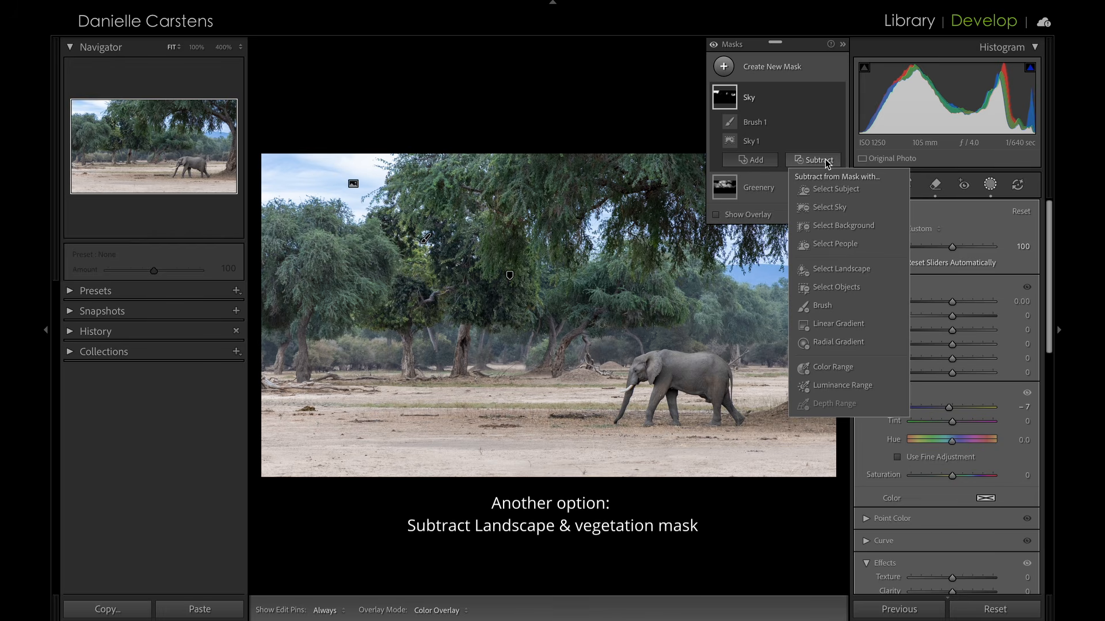
click(822, 306)
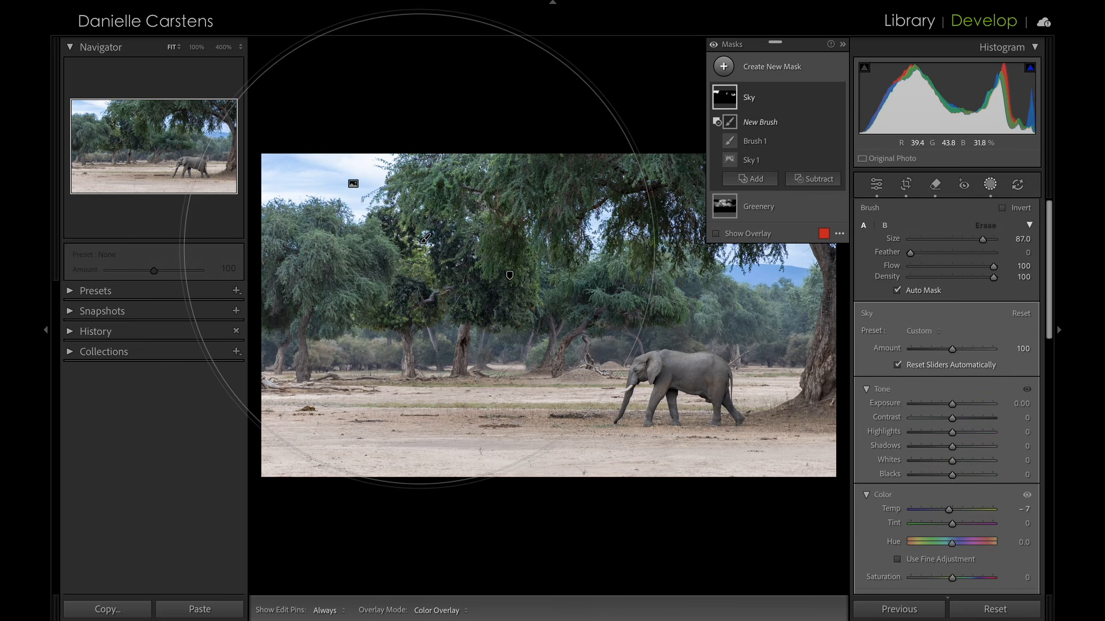
key(ctrl+minus)
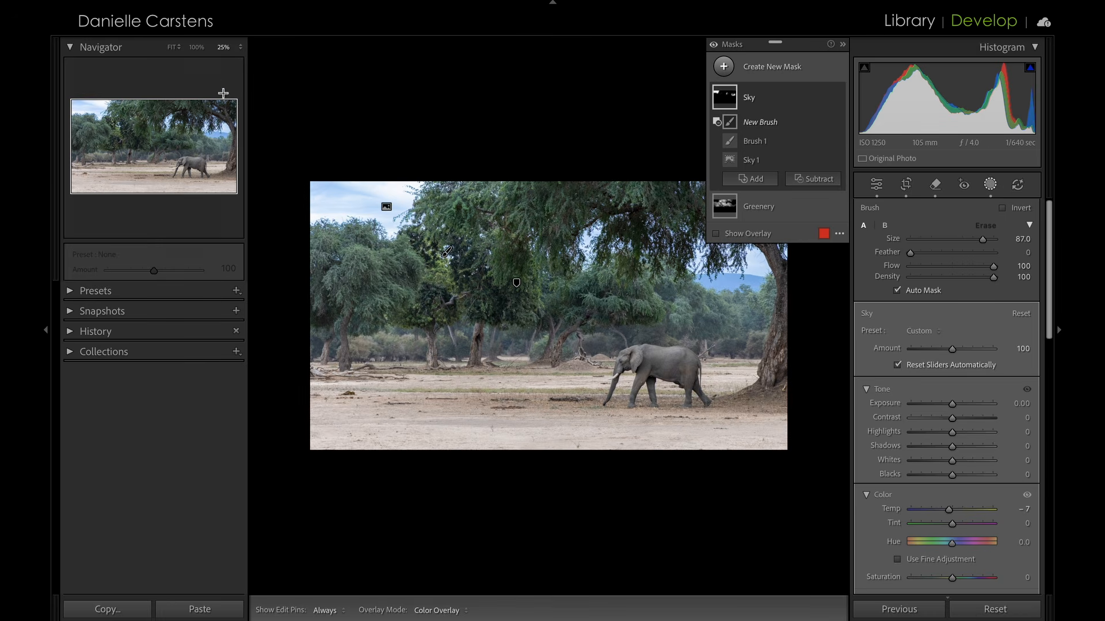
click(174, 47)
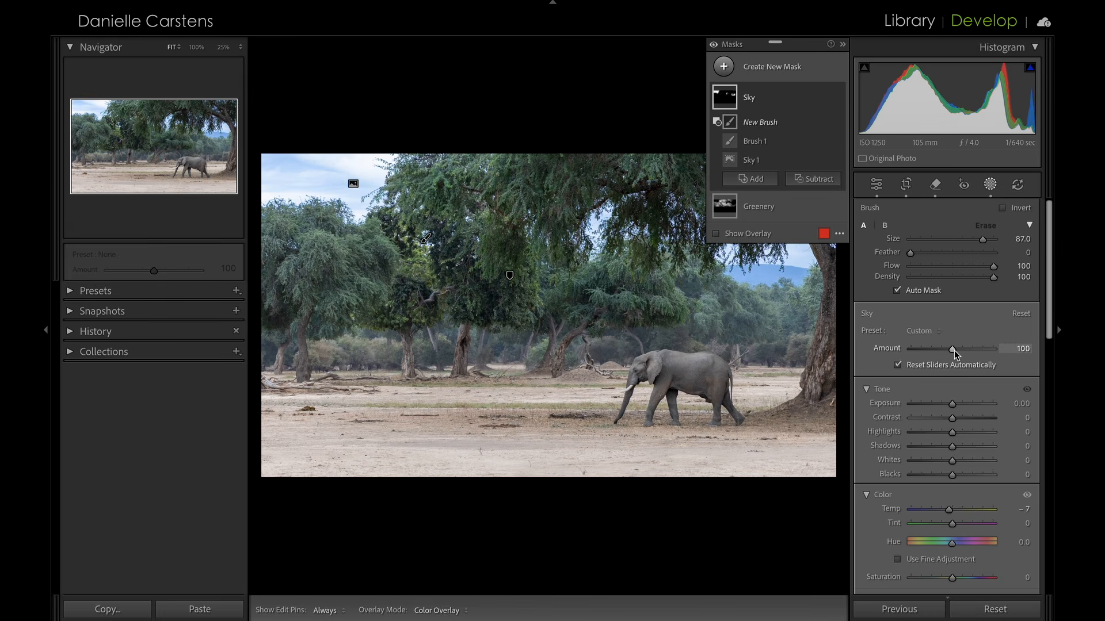
drag(982, 240, 961, 239)
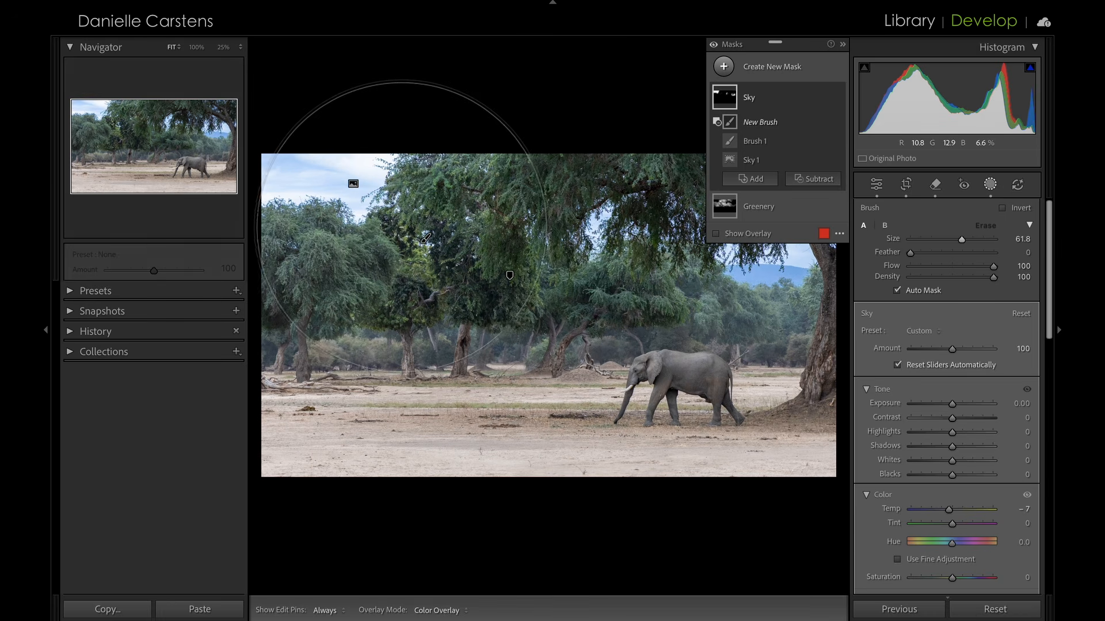
key(o)
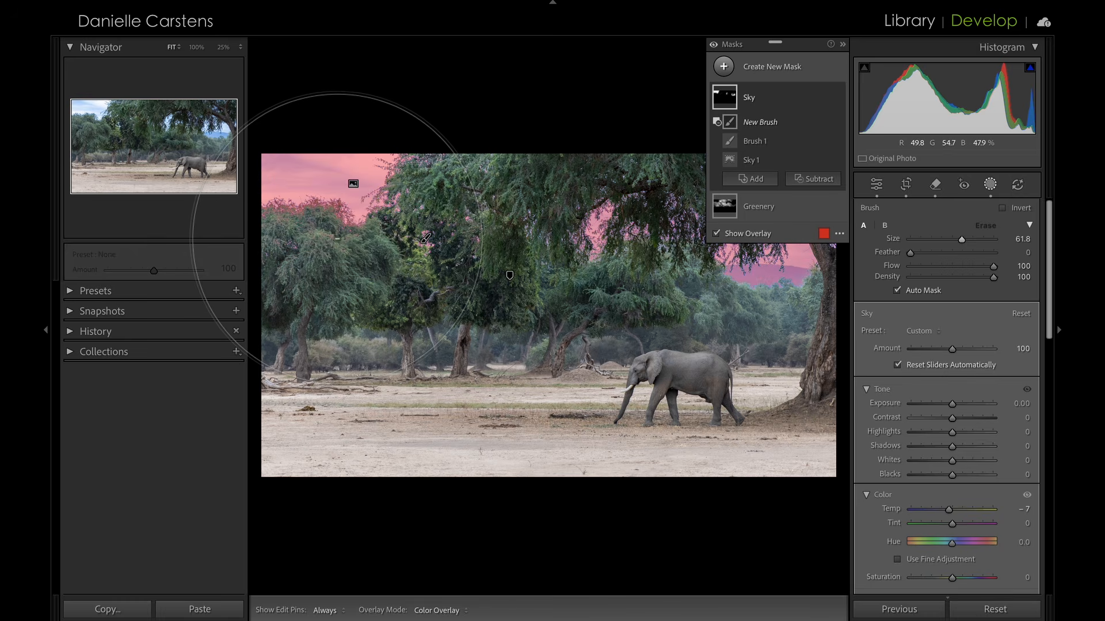
key(z)
click(172, 48)
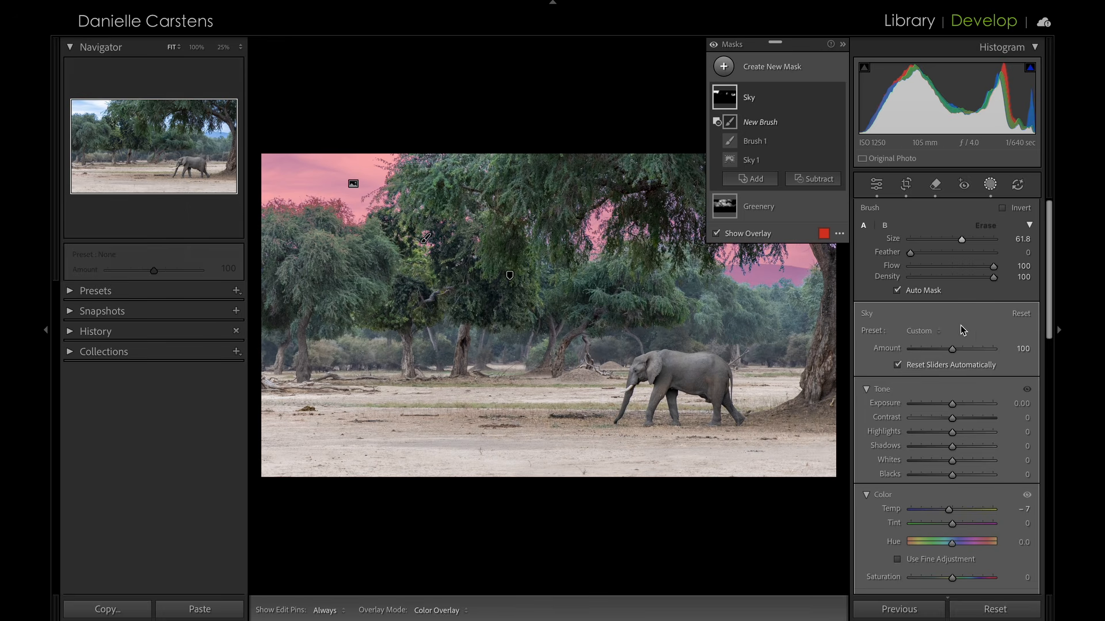
drag(961, 240, 937, 240)
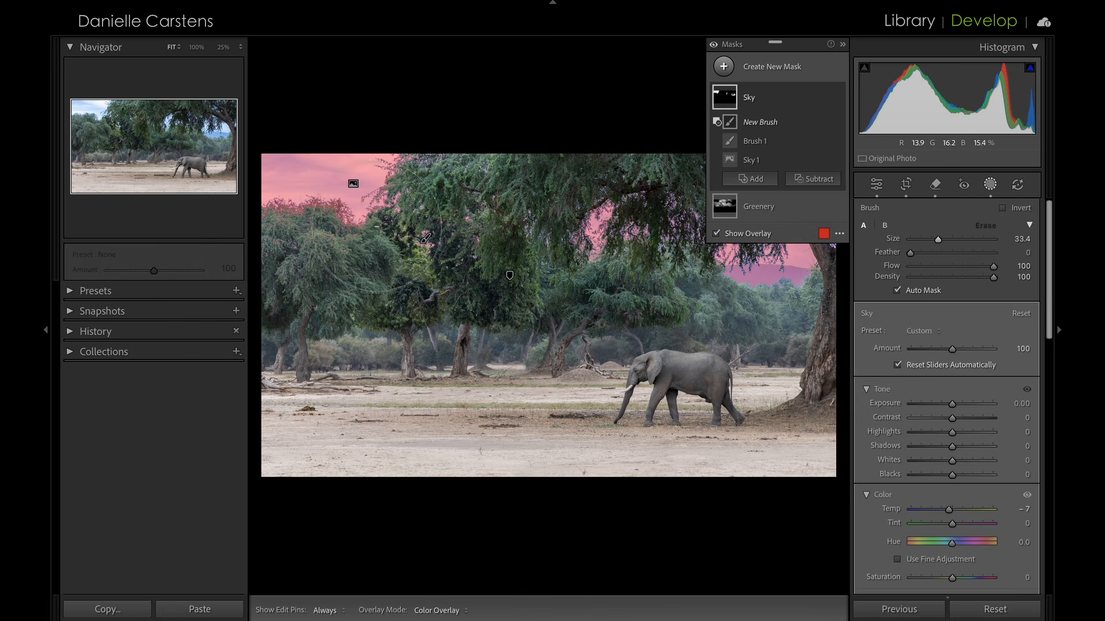
click(318, 217)
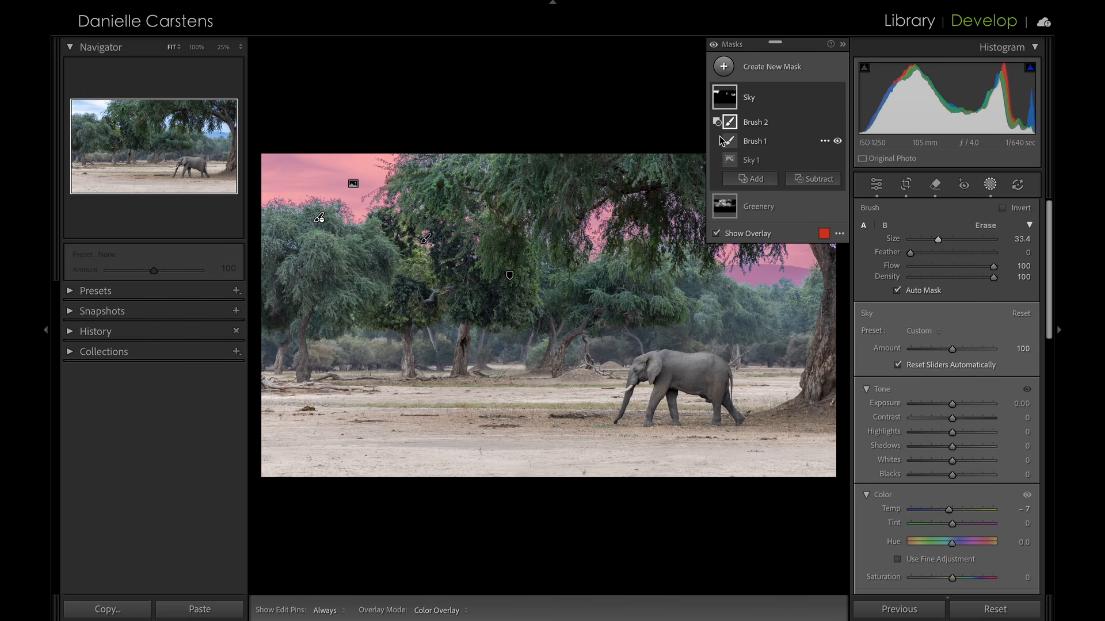
Compare the Sky mask with the subtracting brush Brush 2 hidden and shown
click(838, 123)
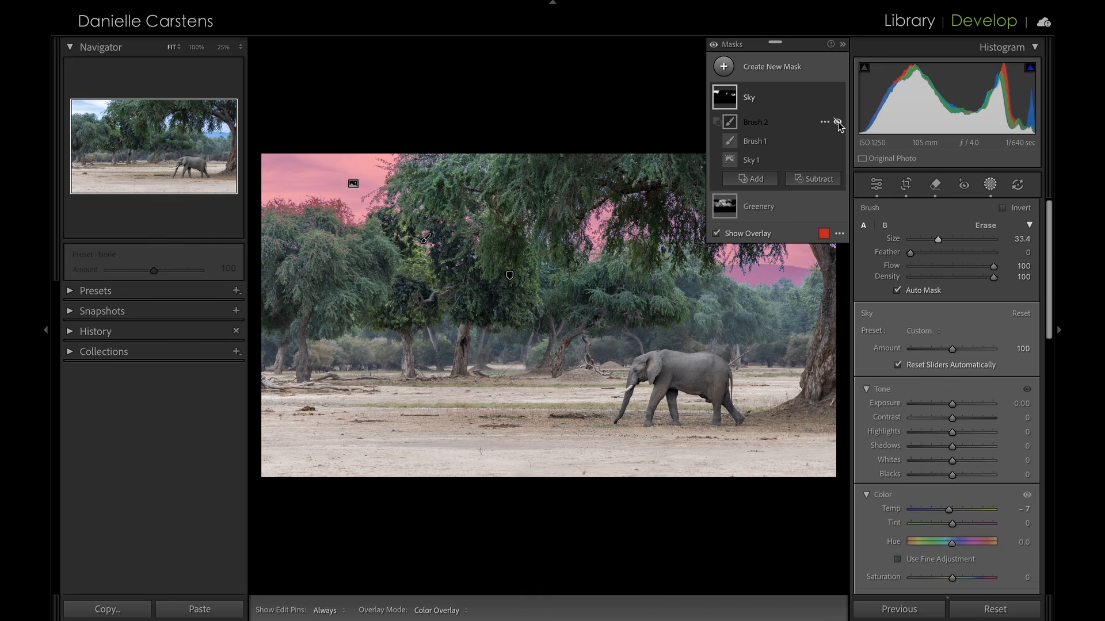
click(837, 123)
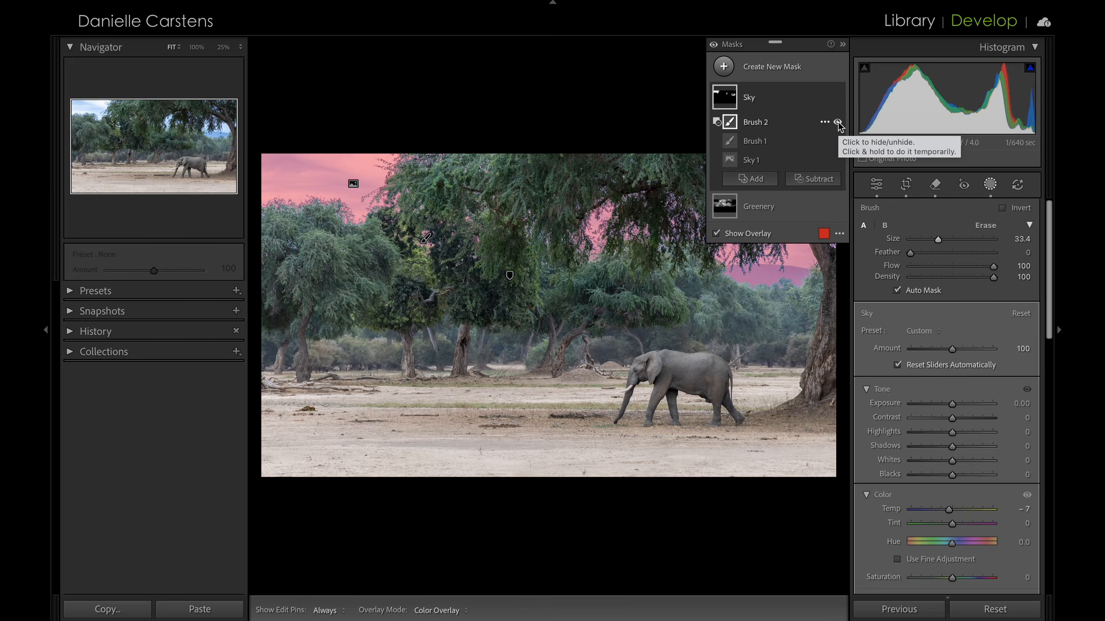
click(838, 123)
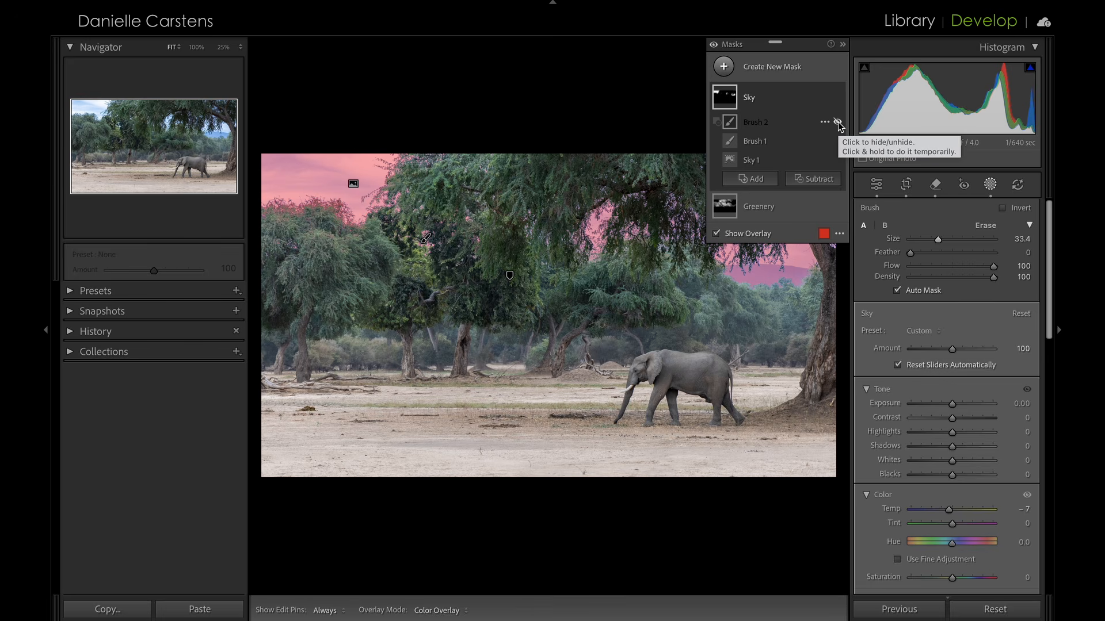
click(837, 123)
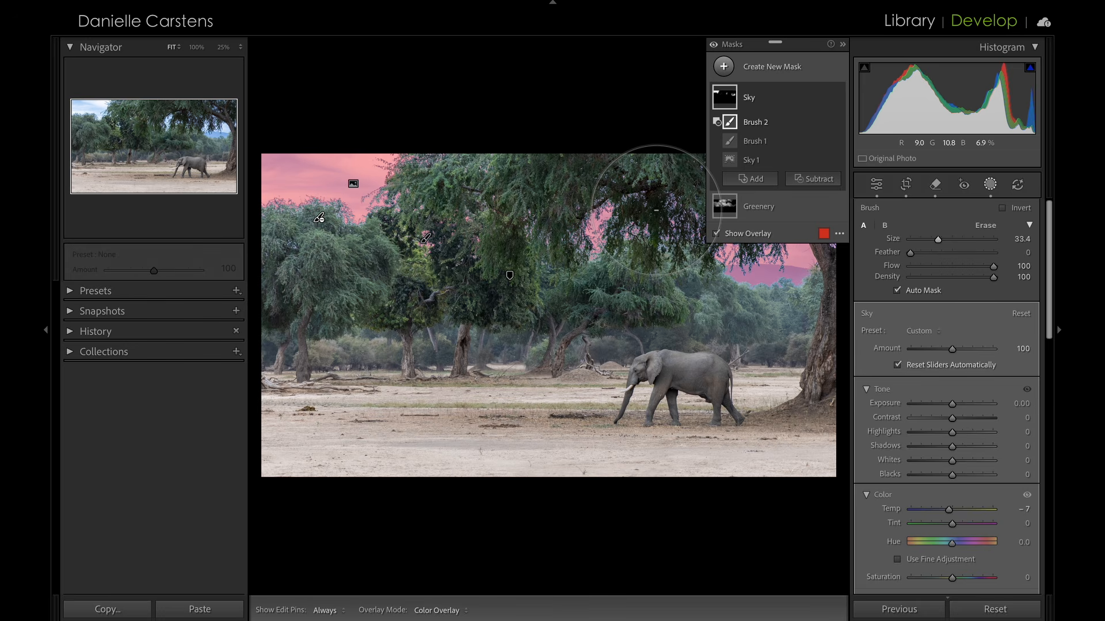
Reselect the Sky mask from its pin on the photo and set its Temp to -10
key(Escape)
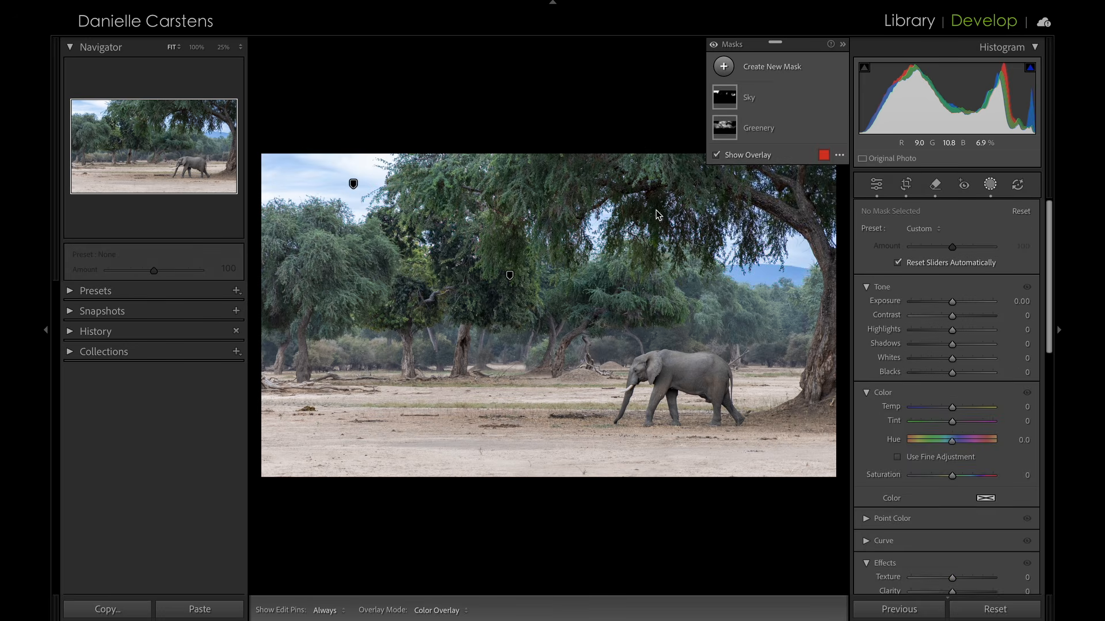
click(355, 184)
mouse_move(949, 408)
mouse_down()
mouse_move(910, 414)
mouse_move(950, 413)
mouse_up()
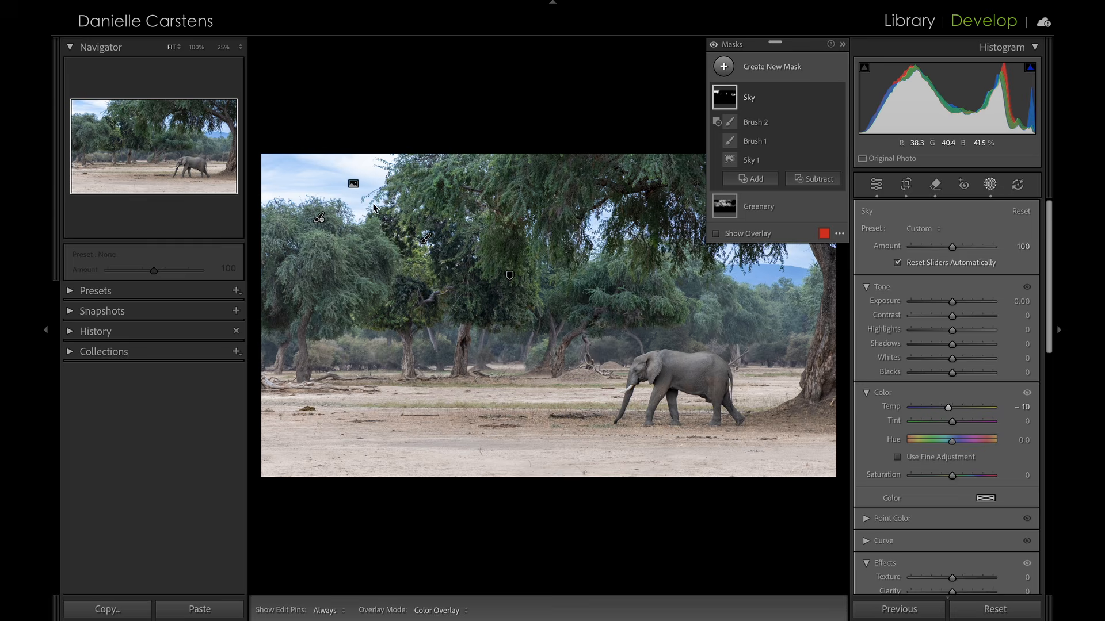
Examine the leftmost tree's crown against the sky at 100%, close masking, and return to the full photo
click(196, 47)
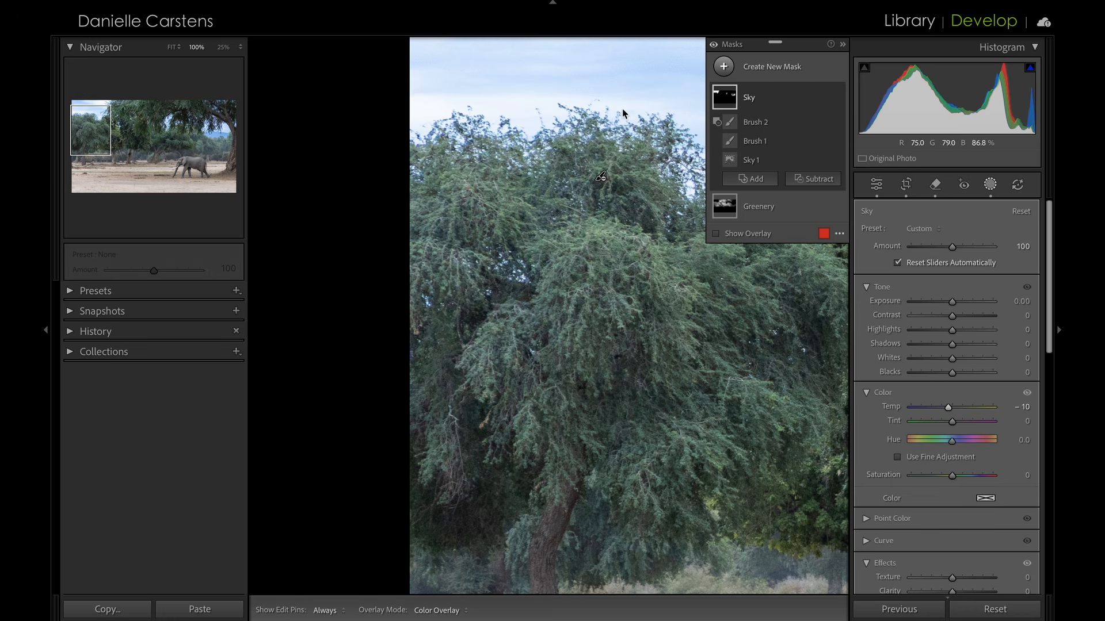
click(758, 143)
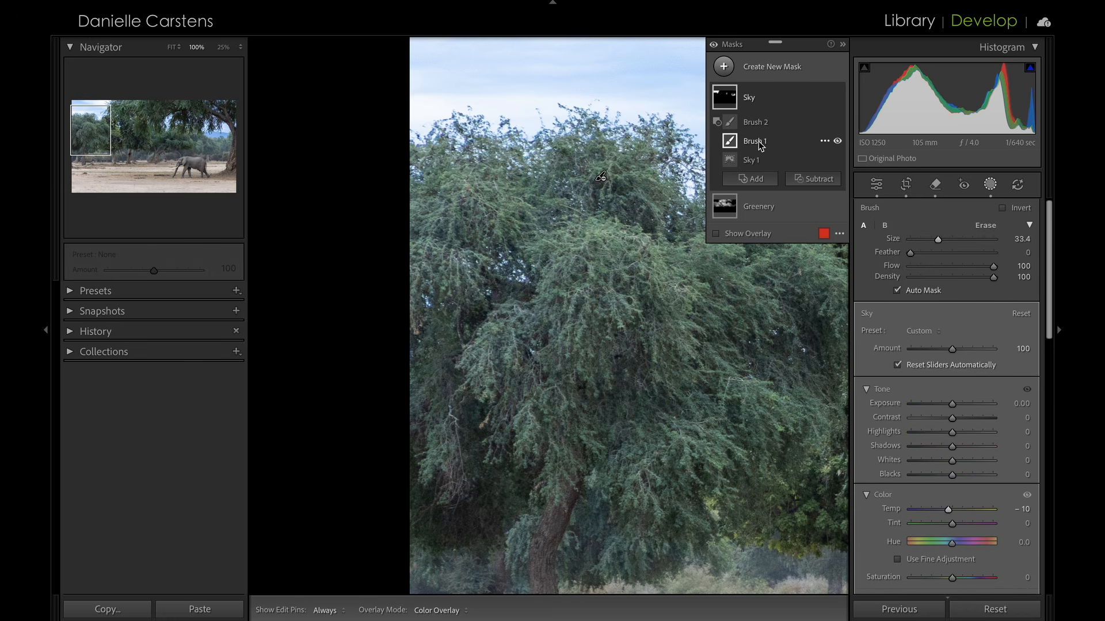
key(m)
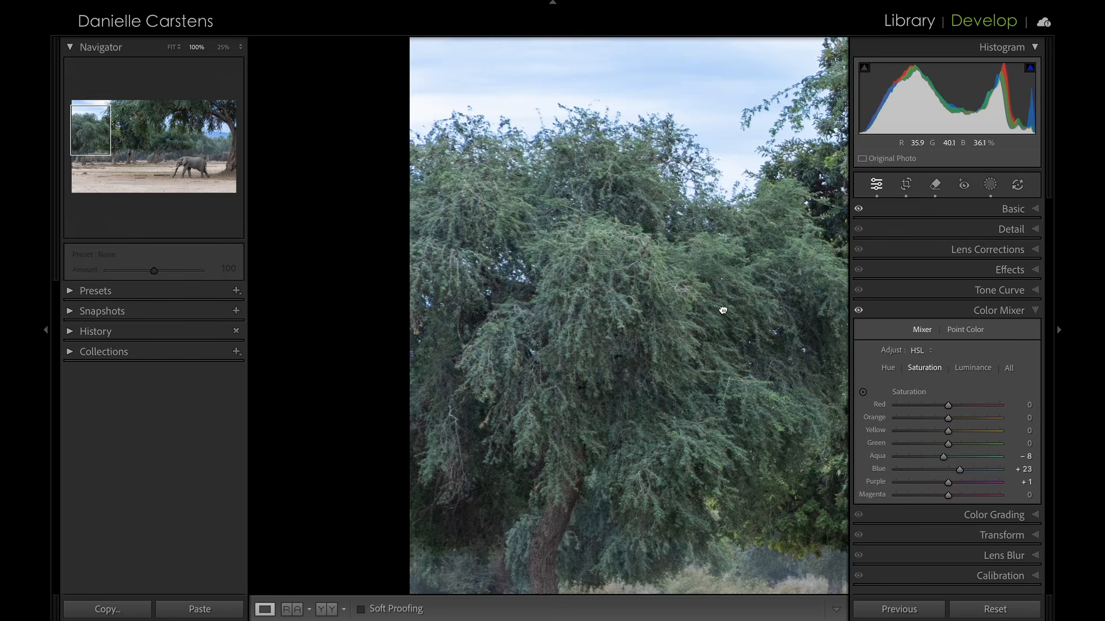
click(724, 309)
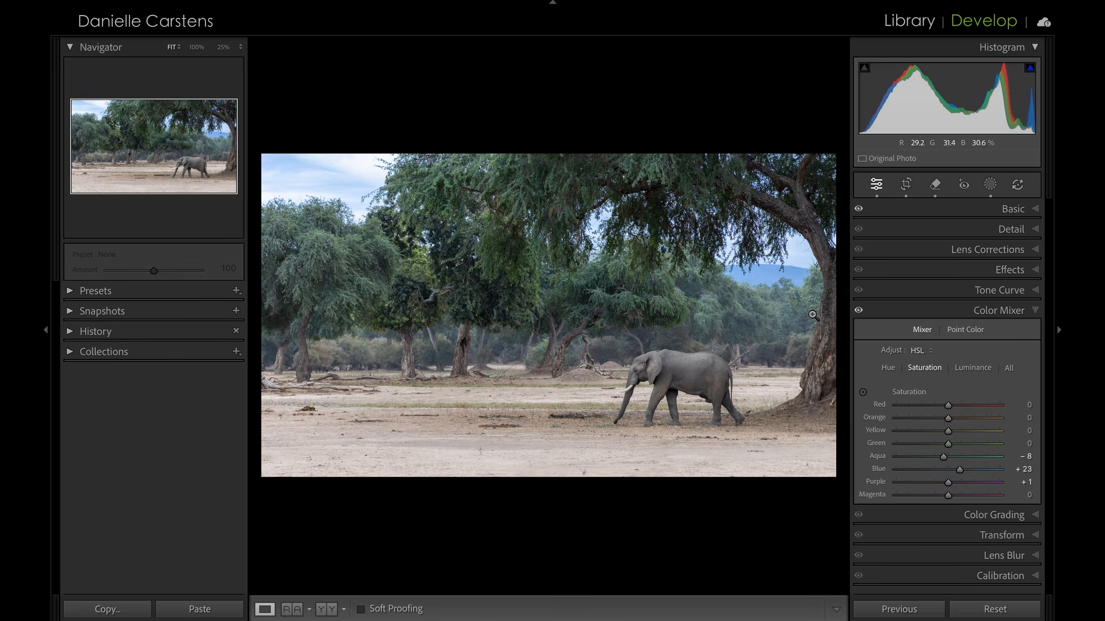
Try masking the elephant with Select Subject, examine the mask up close, and delete it
click(990, 185)
click(765, 67)
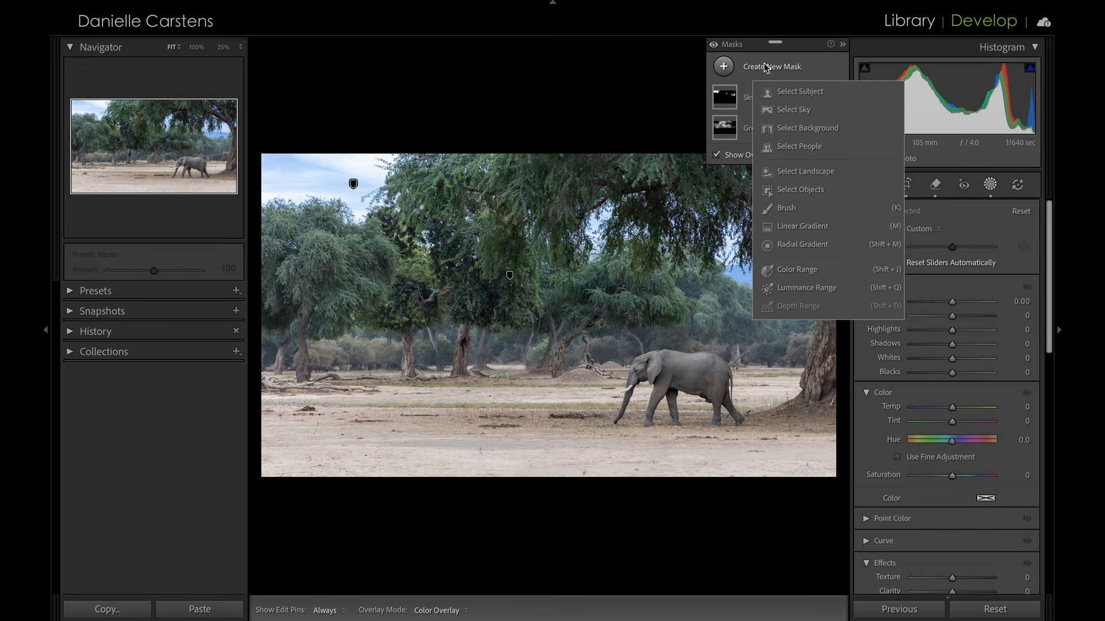
click(786, 93)
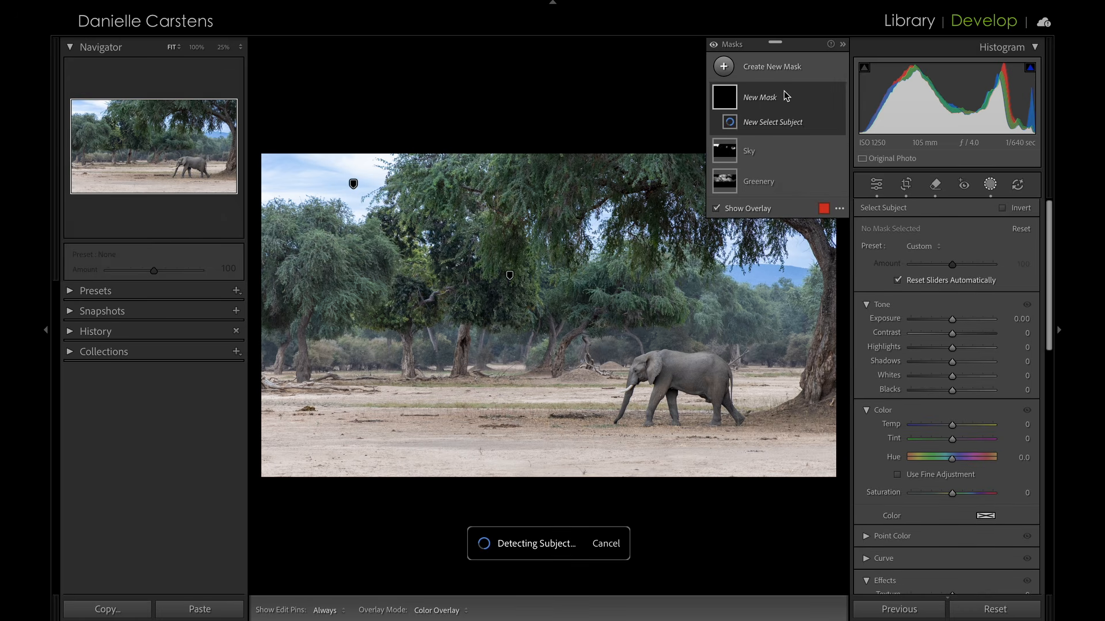
click(46, 330)
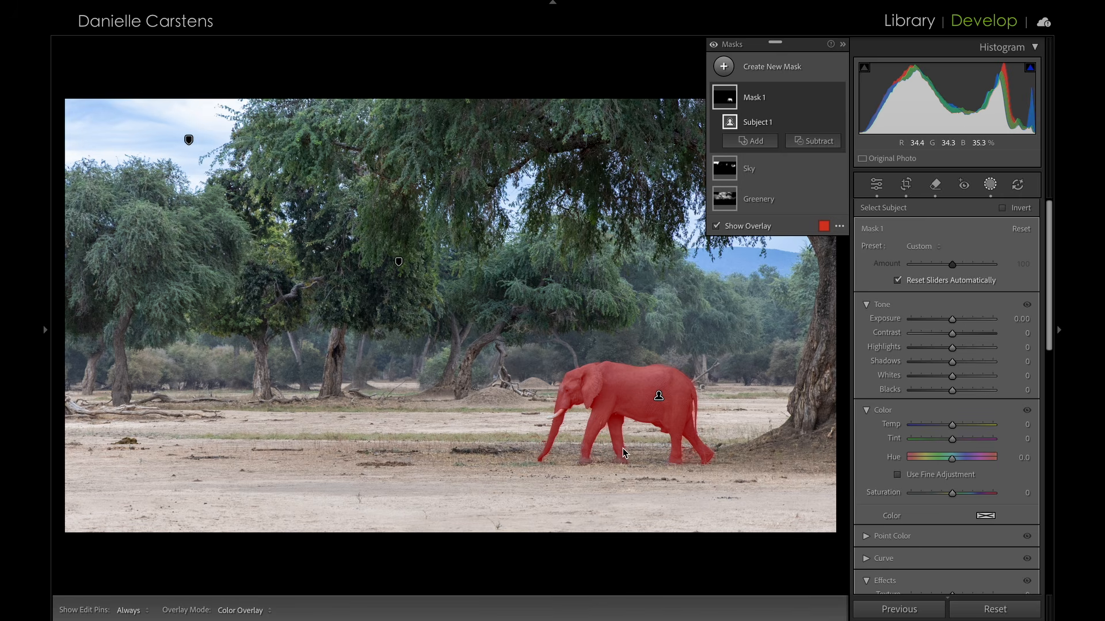
key(z)
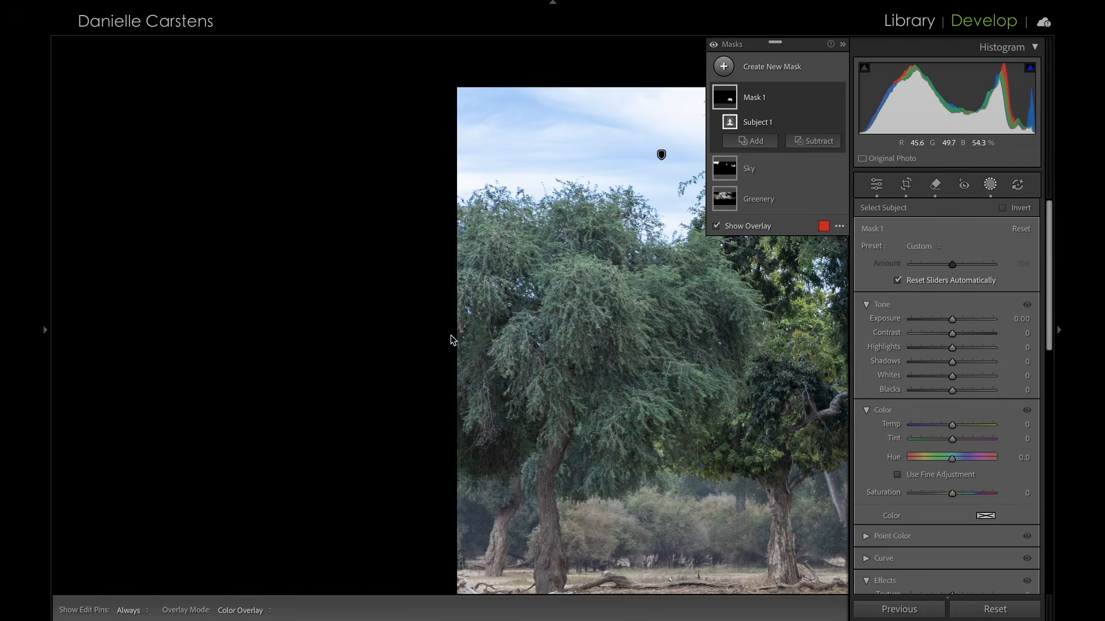
click(44, 329)
click(190, 165)
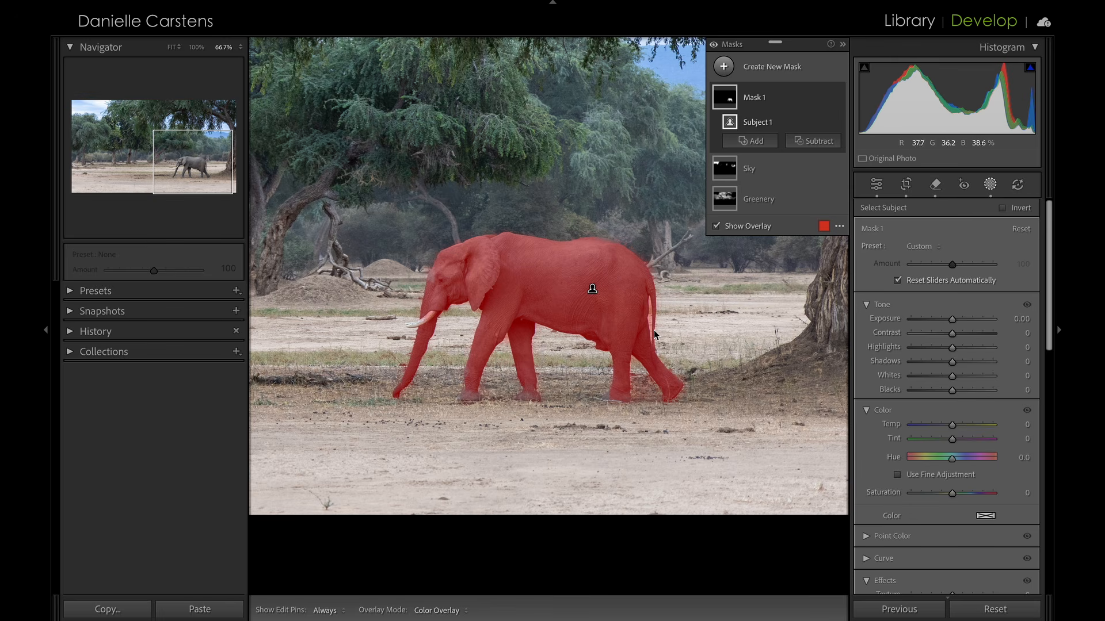
click(593, 292)
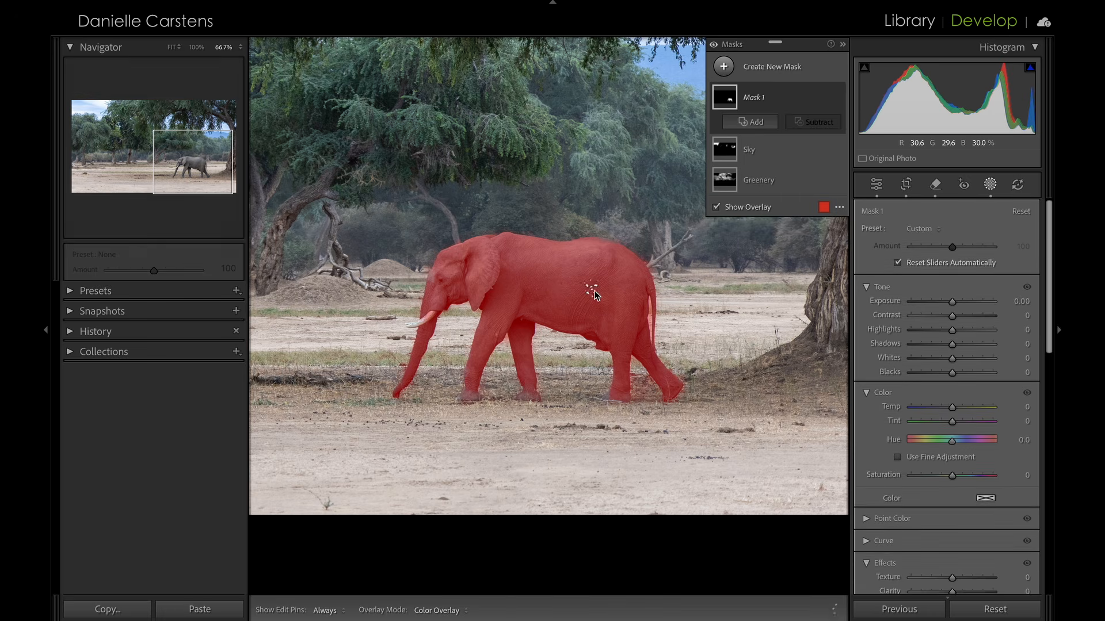
Create a new Select Objects mask by brushing over the elephant's body
click(772, 65)
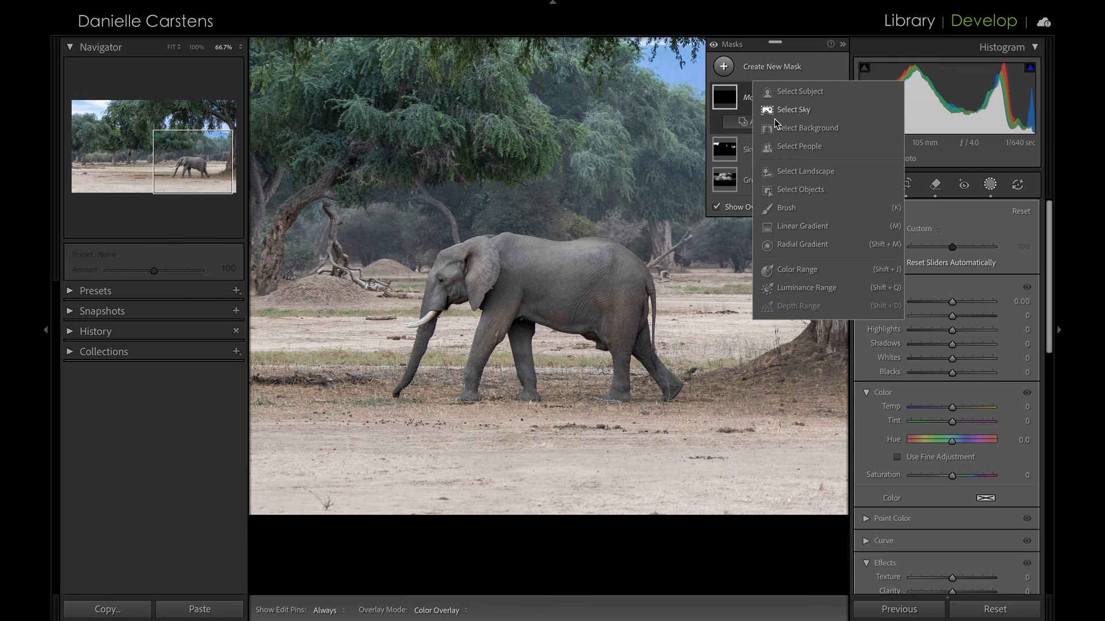
click(828, 191)
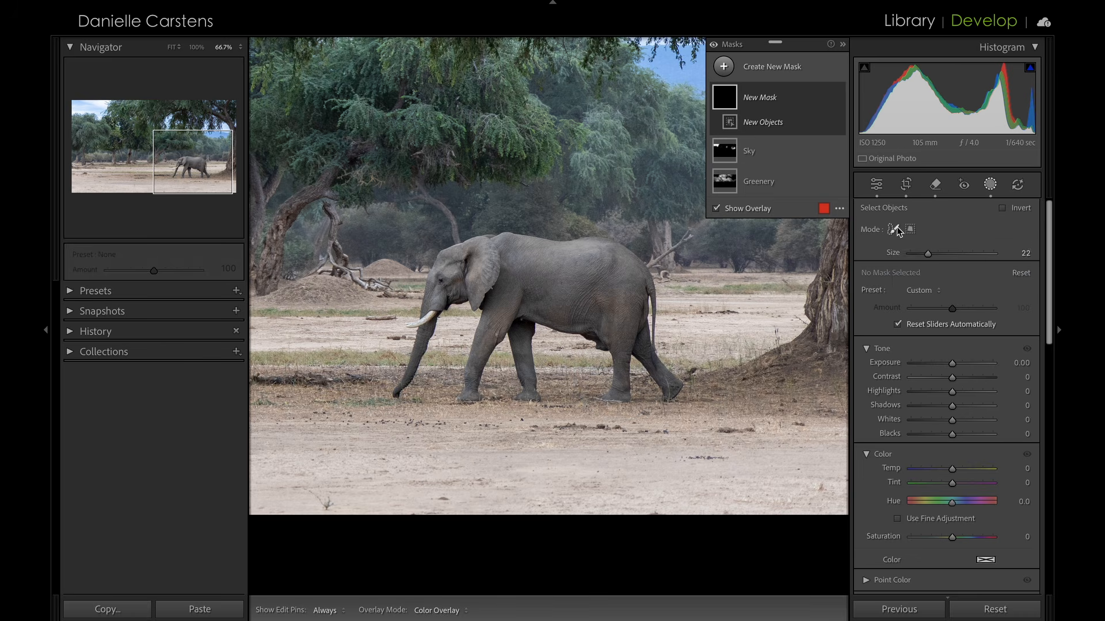
mouse_move(616, 371)
mouse_down()
mouse_move(650, 374)
mouse_move(614, 271)
mouse_move(500, 267)
mouse_move(454, 274)
mouse_move(409, 373)
mouse_move(470, 282)
mouse_move(471, 328)
mouse_move(510, 403)
mouse_move(500, 347)
mouse_move(563, 309)
mouse_move(602, 326)
mouse_up()
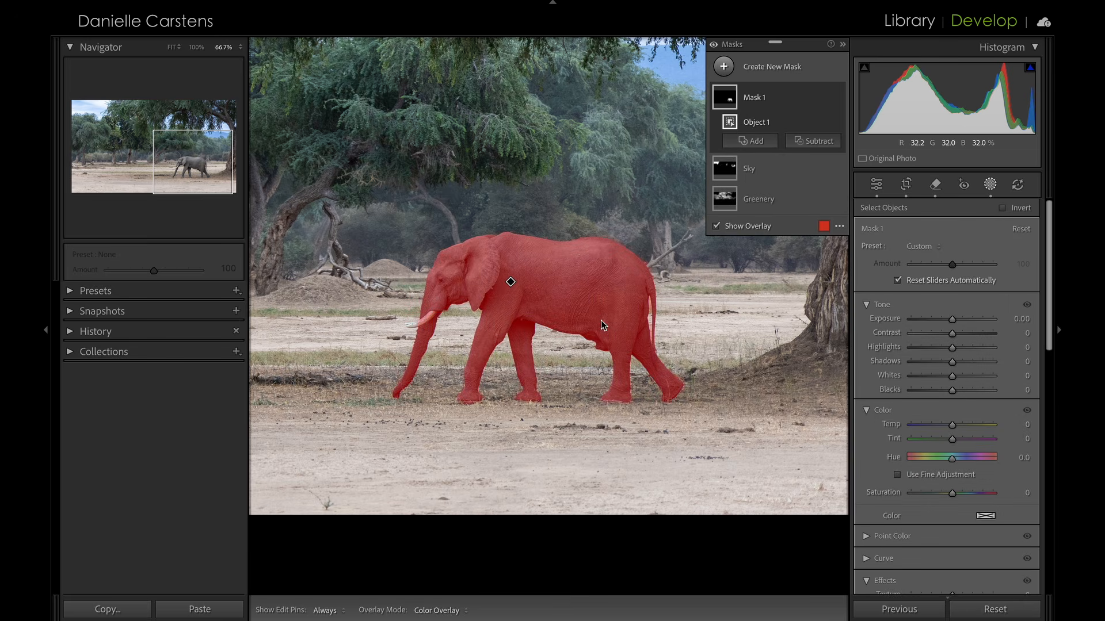
Examine the elephant mask's edges at 200%, from the head to the tail and hind legs
click(196, 47)
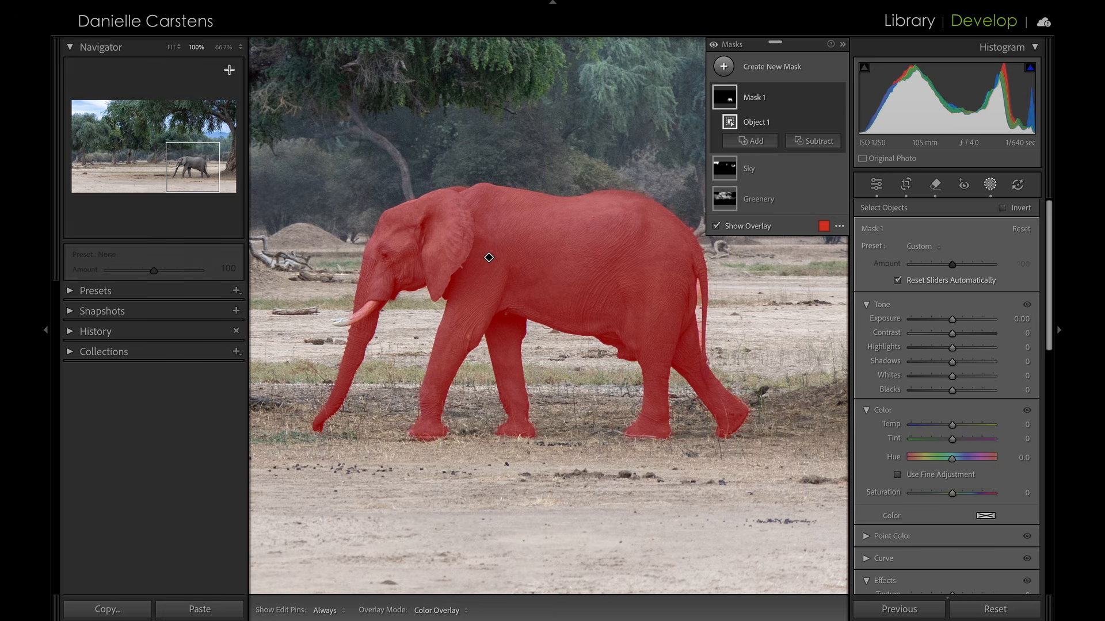
click(240, 48)
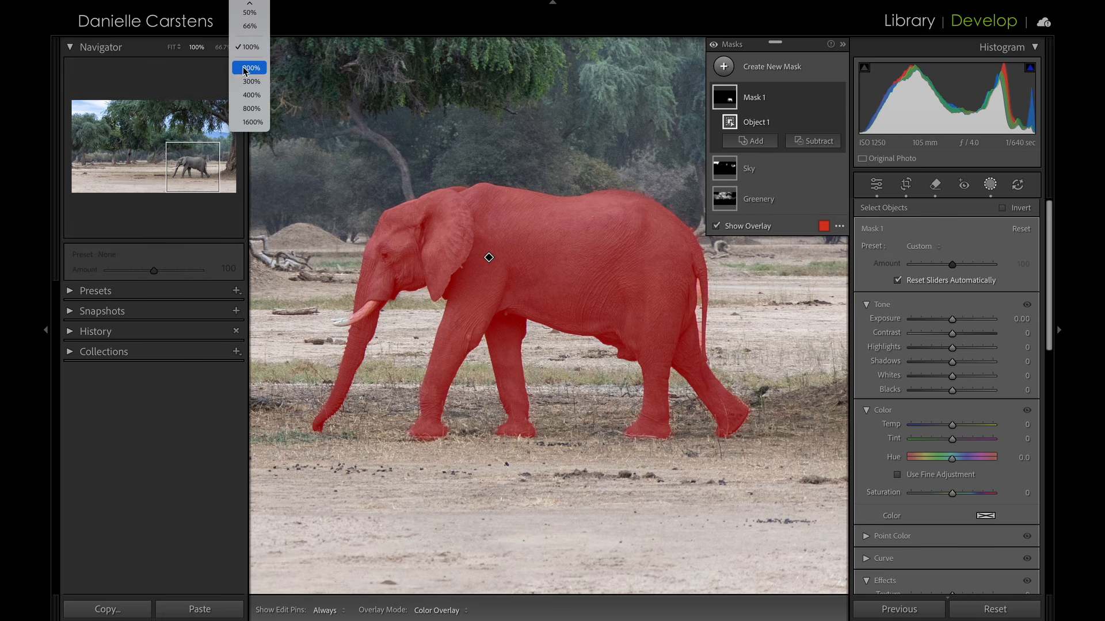
click(243, 67)
click(201, 167)
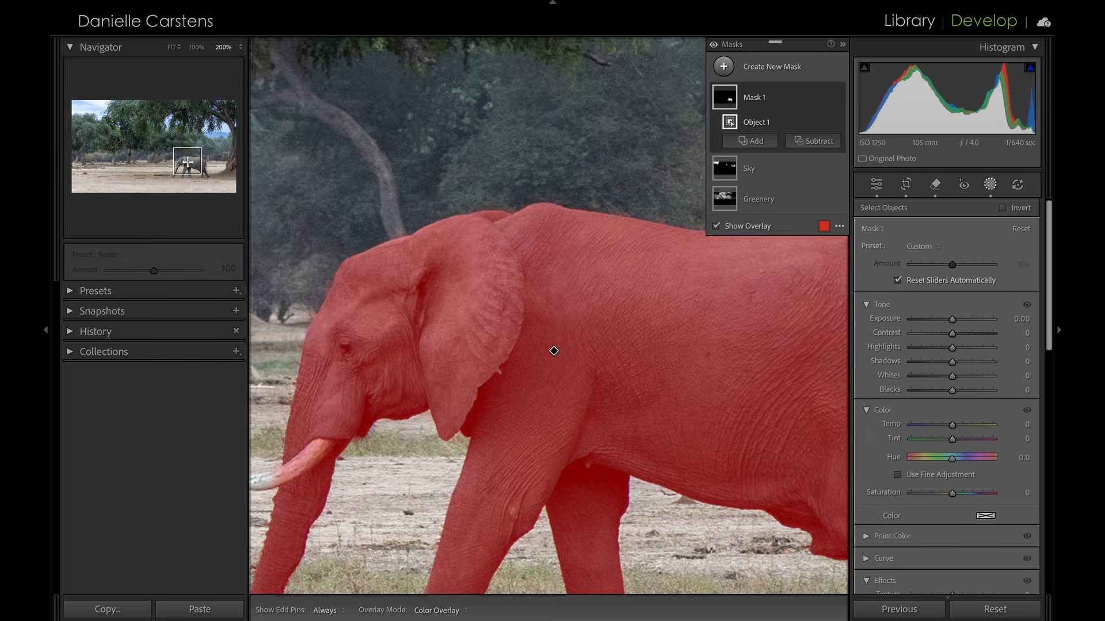
drag(200, 167, 203, 168)
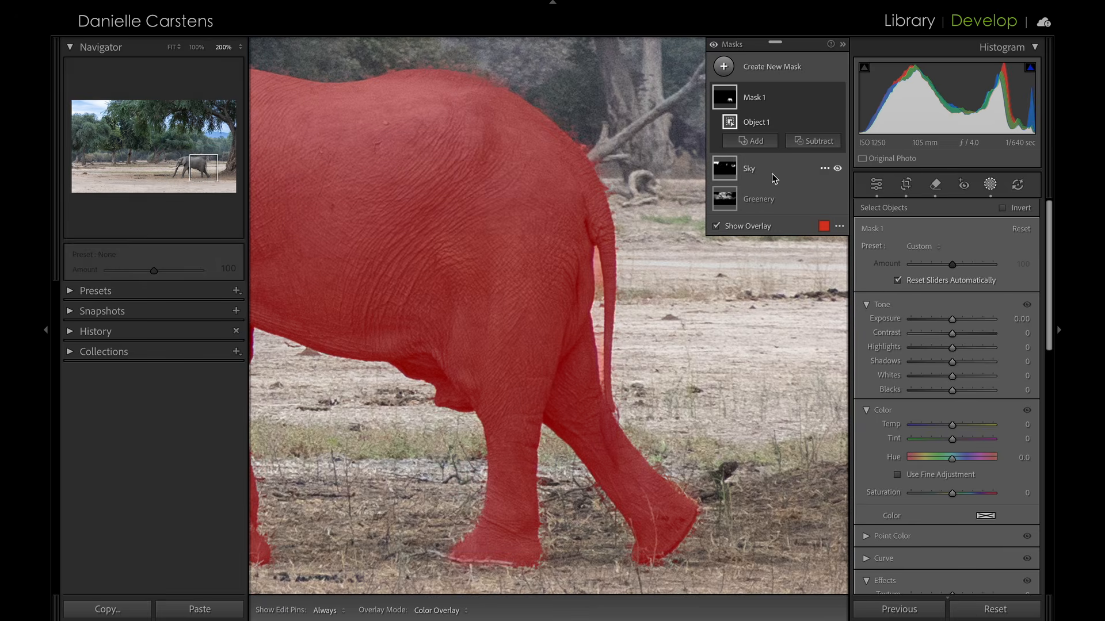
Subtract the gap between the elephant's tail and hind leg from its mask using a size 1.6 auto-masking brush
click(824, 146)
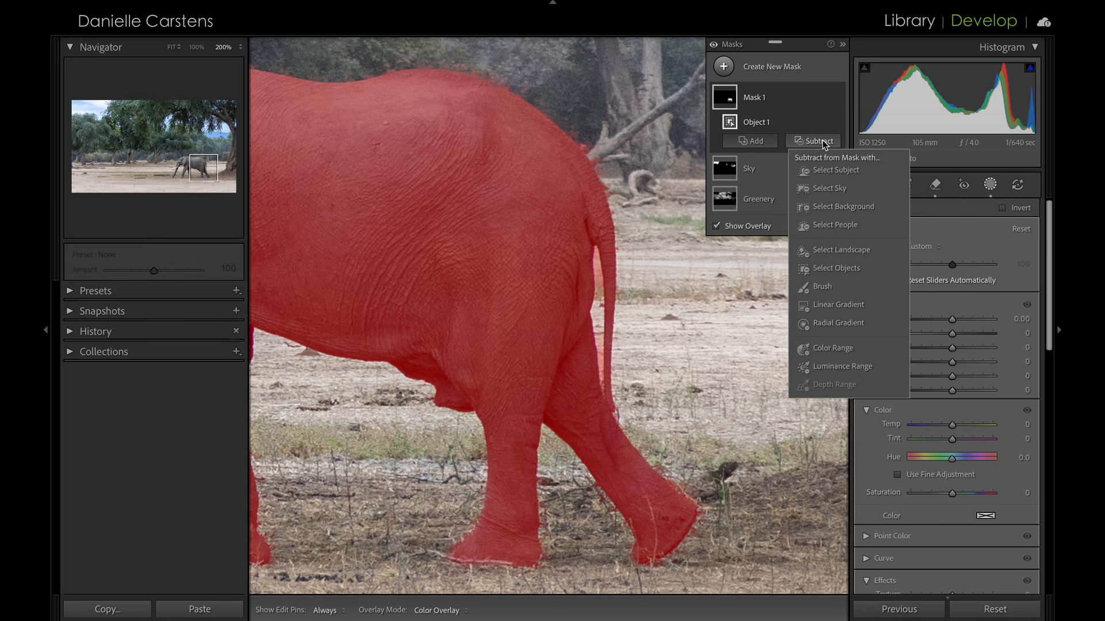
click(823, 290)
drag(938, 240, 911, 241)
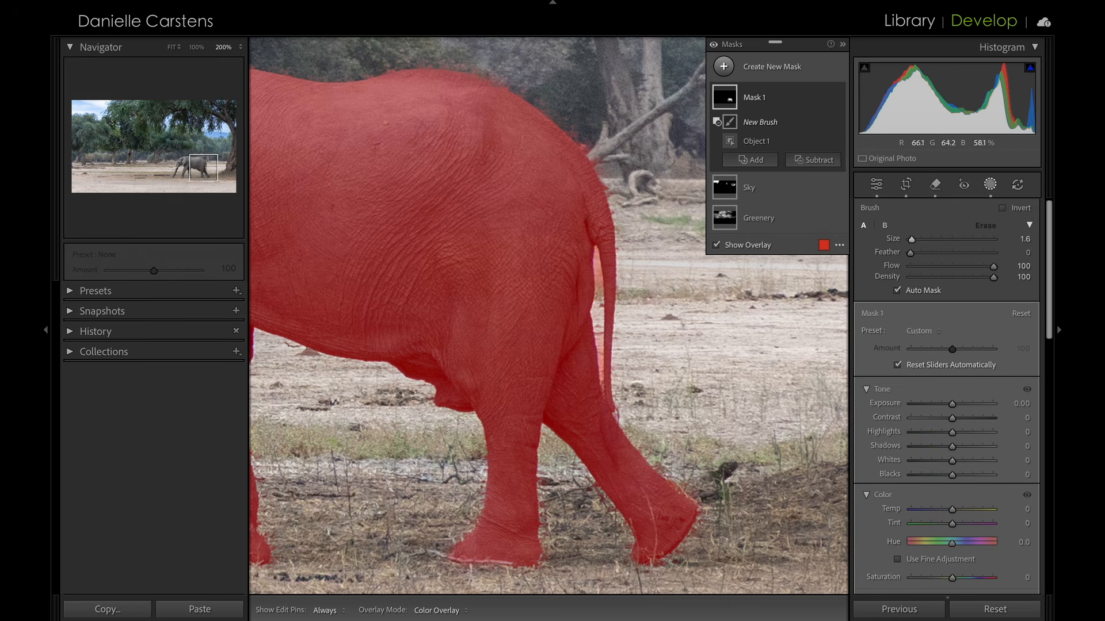
key(h)
drag(598, 290, 596, 247)
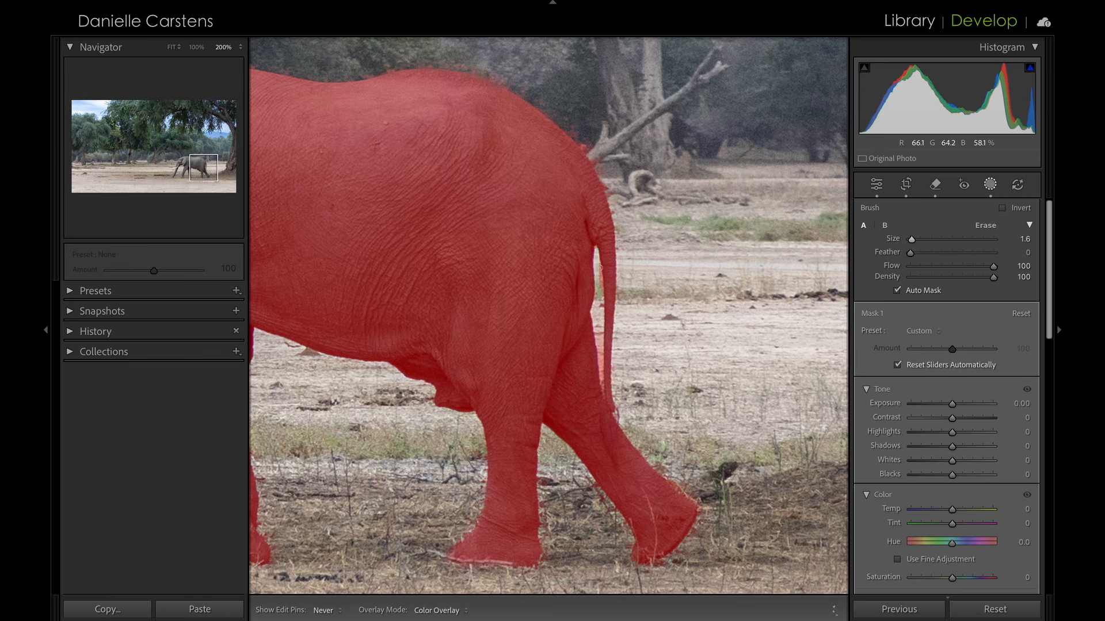
mouse_move(600, 311)
mouse_down()
mouse_move(602, 391)
mouse_move(601, 351)
mouse_up()
key(h)
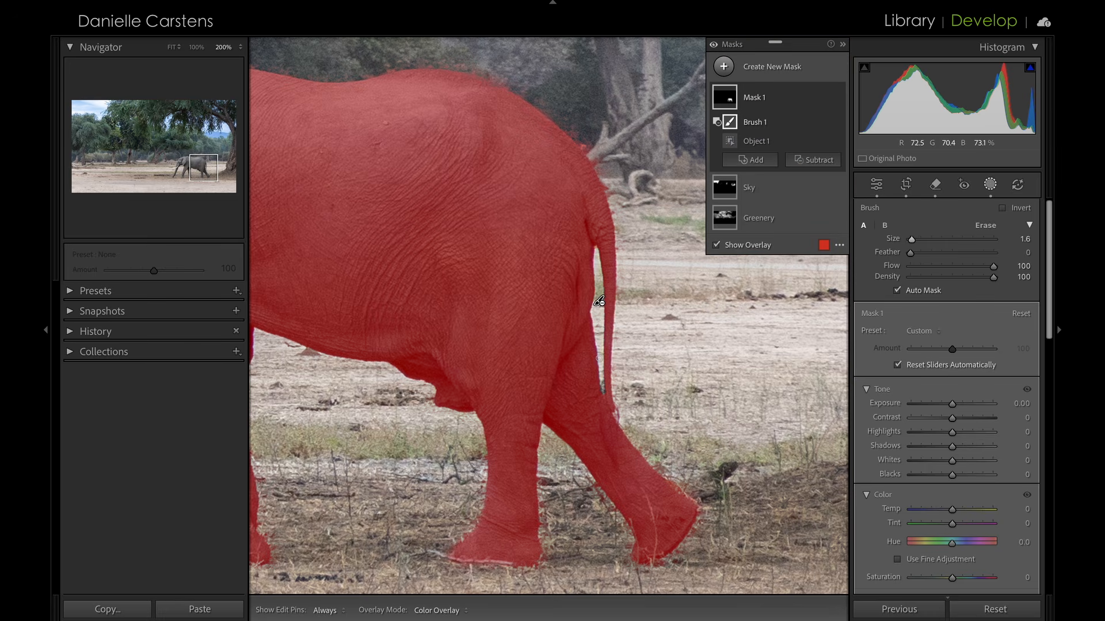
Clean up mask spill beside the rump's branch and around the ear and chin with the subtracting brush at size 6.0
scroll(579, 133, up, 5)
key(h)
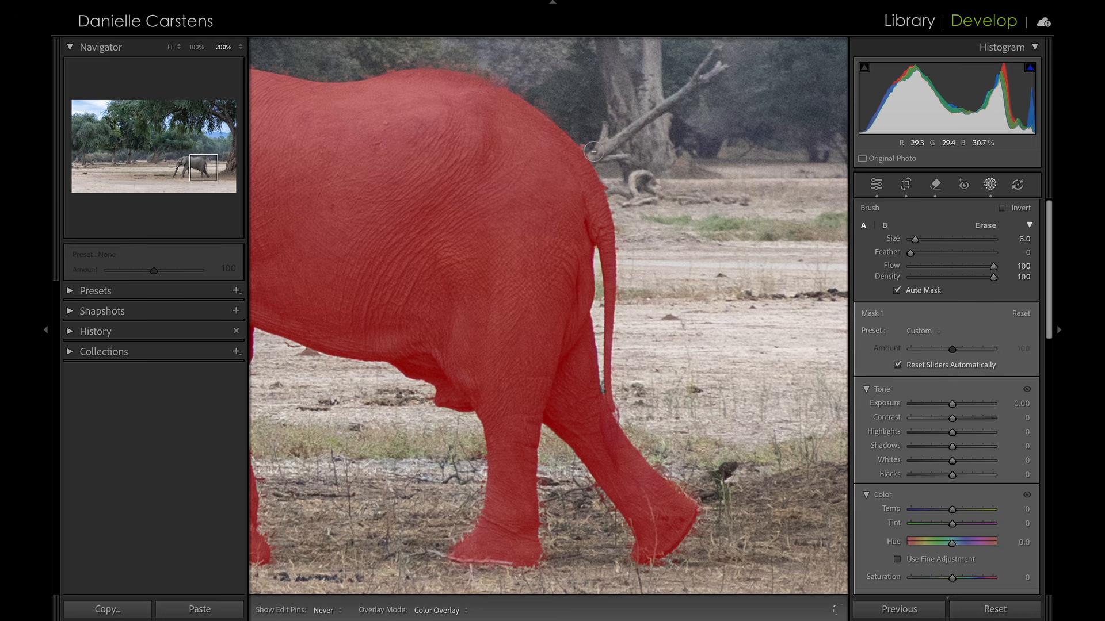
key(h)
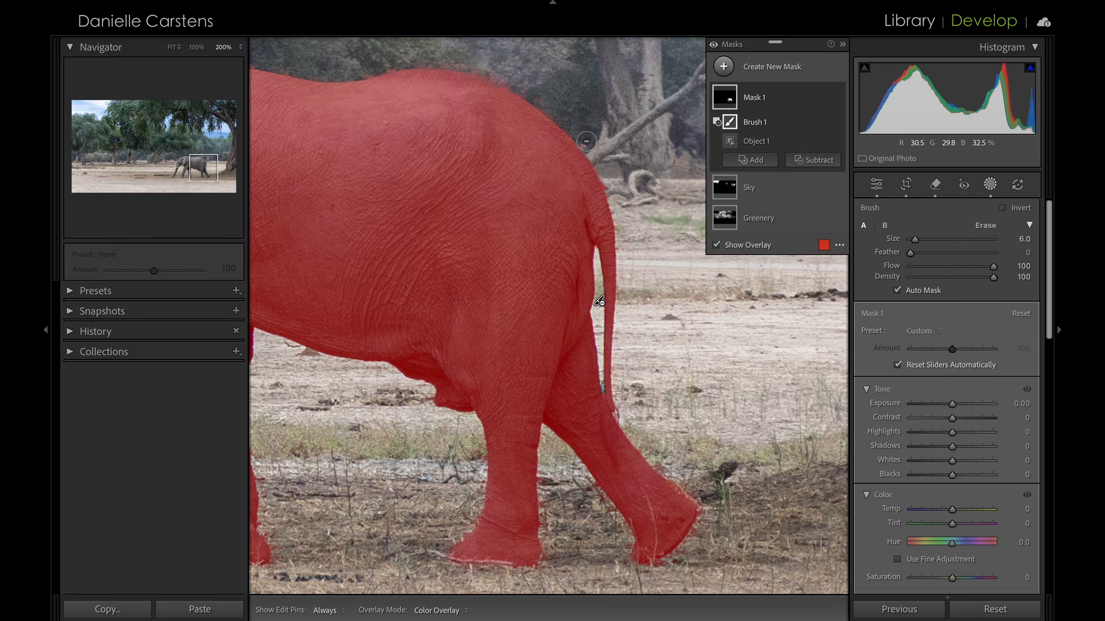
drag(202, 173, 185, 164)
key(h)
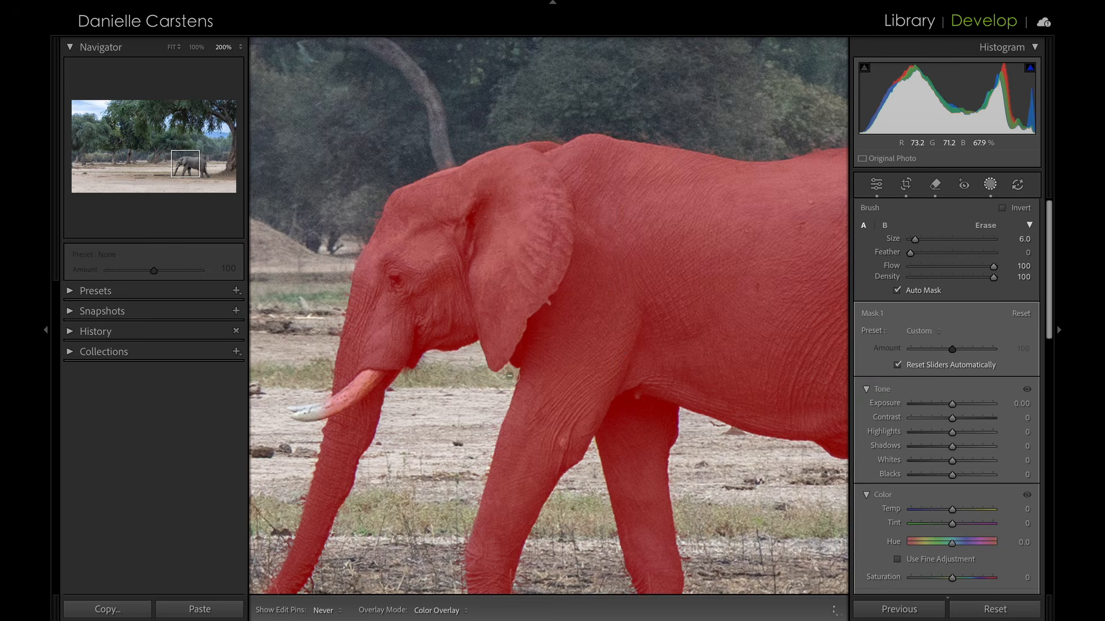
key(h)
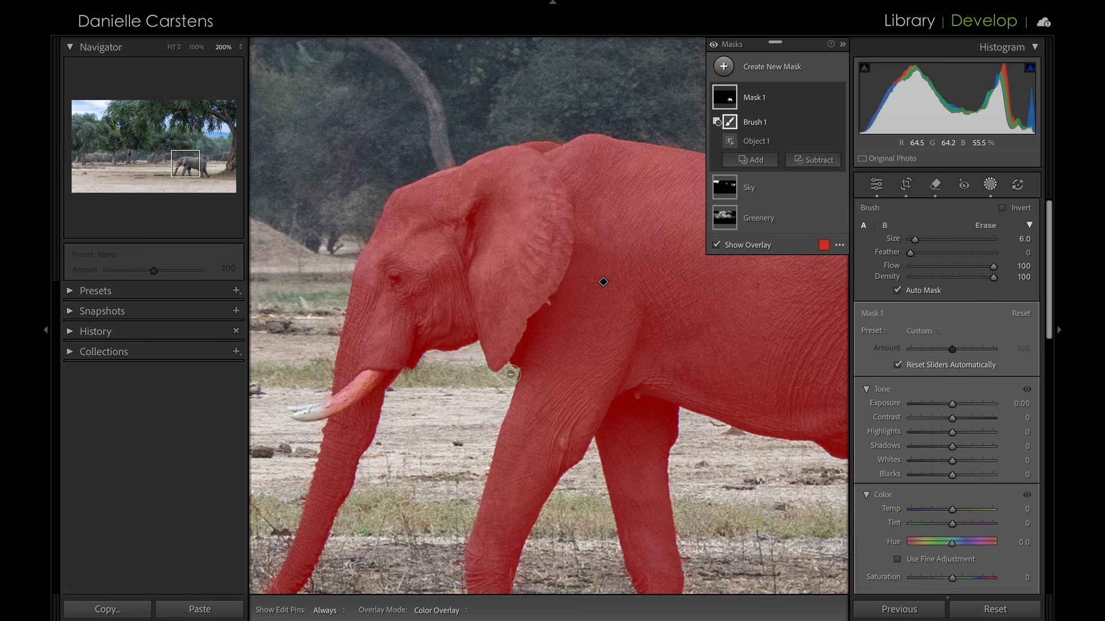
key(h)
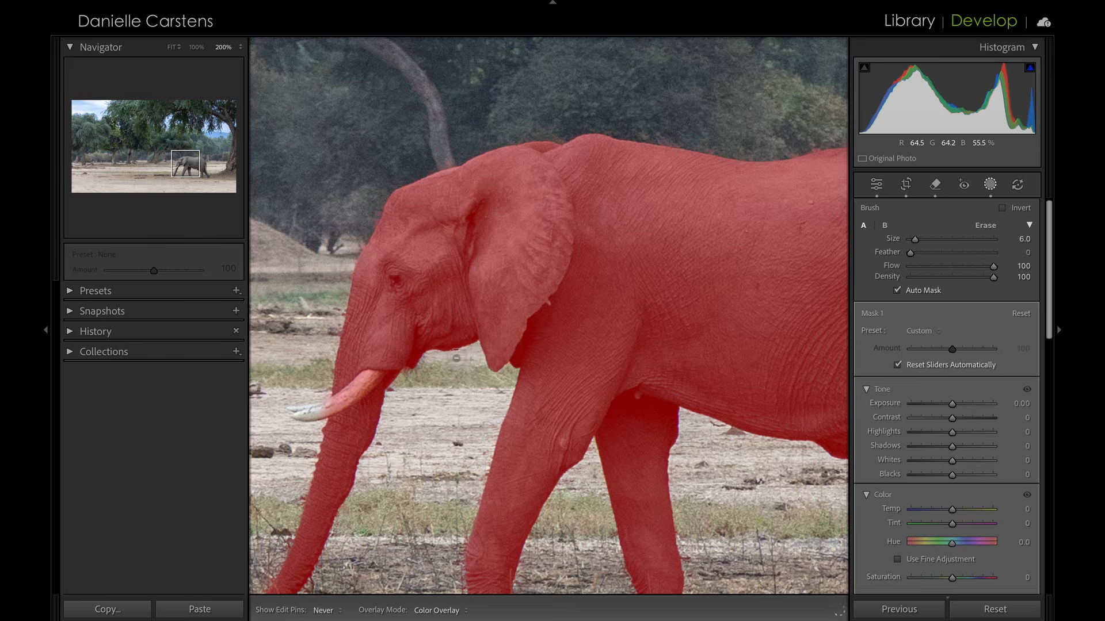
key(h)
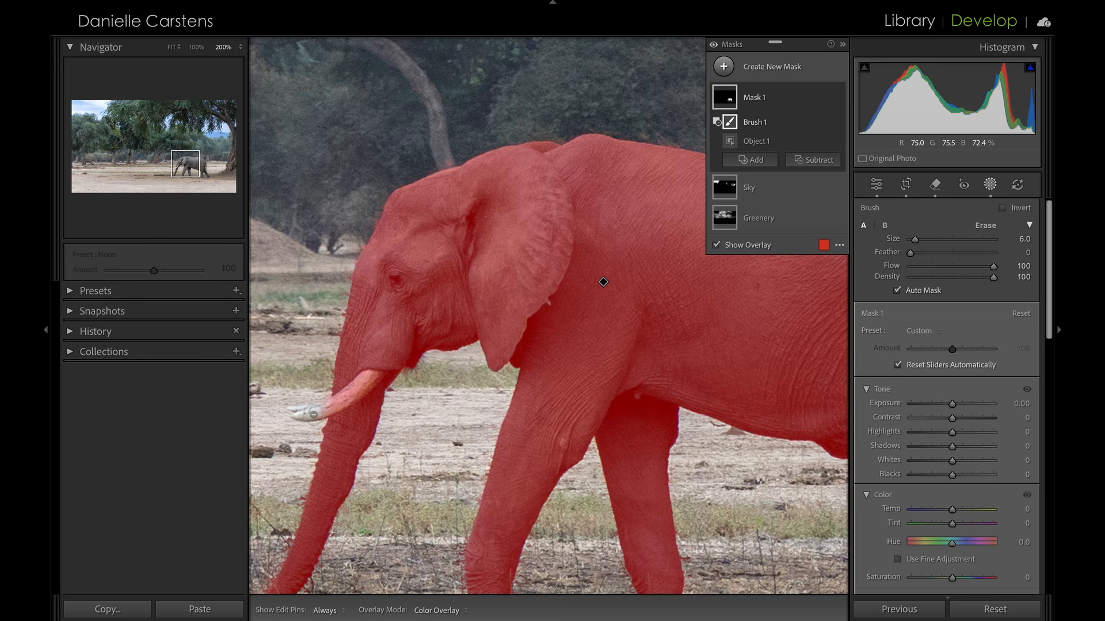
Add the unmasked tusk tip to the elephant mask using a size 3.0 brush
click(764, 164)
click(759, 306)
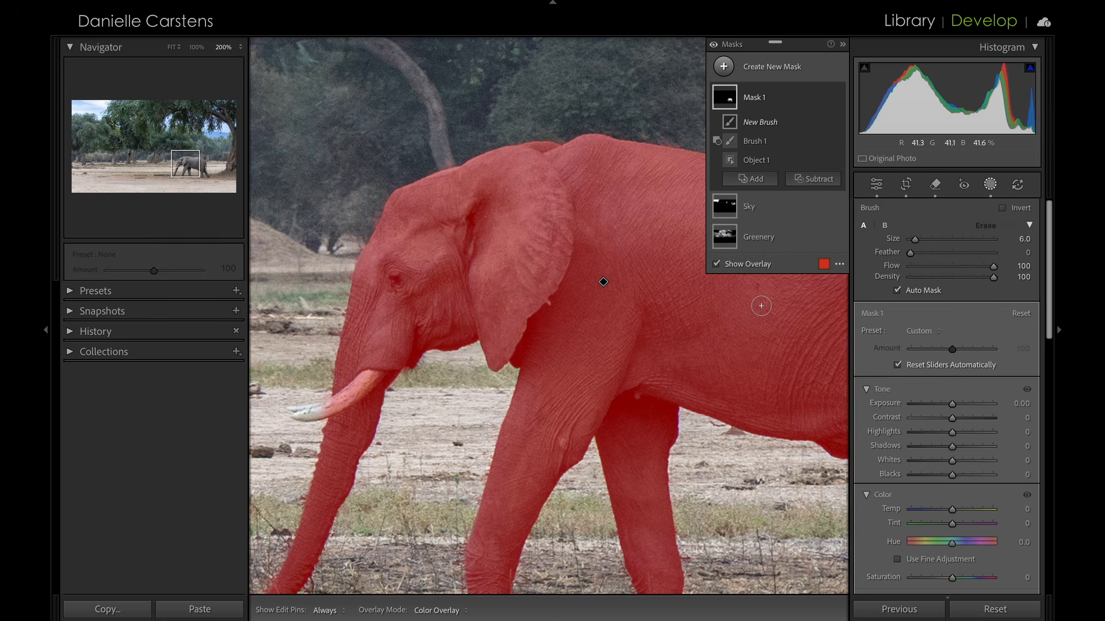
key(bracketleft)
key(bracketleft)
key(bracketleft)
mouse_move(317, 408)
mouse_down()
mouse_move(294, 412)
mouse_move(316, 404)
mouse_move(316, 415)
mouse_up()
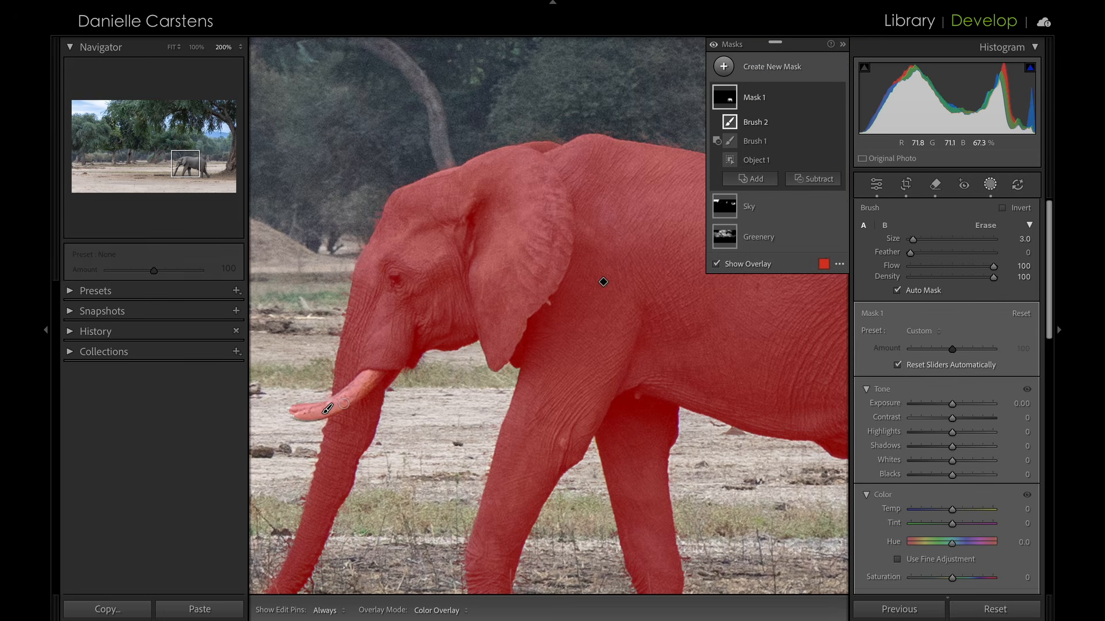
Set the elephant mask's Texture to 12 and Clarity to 3, and close masking
click(172, 48)
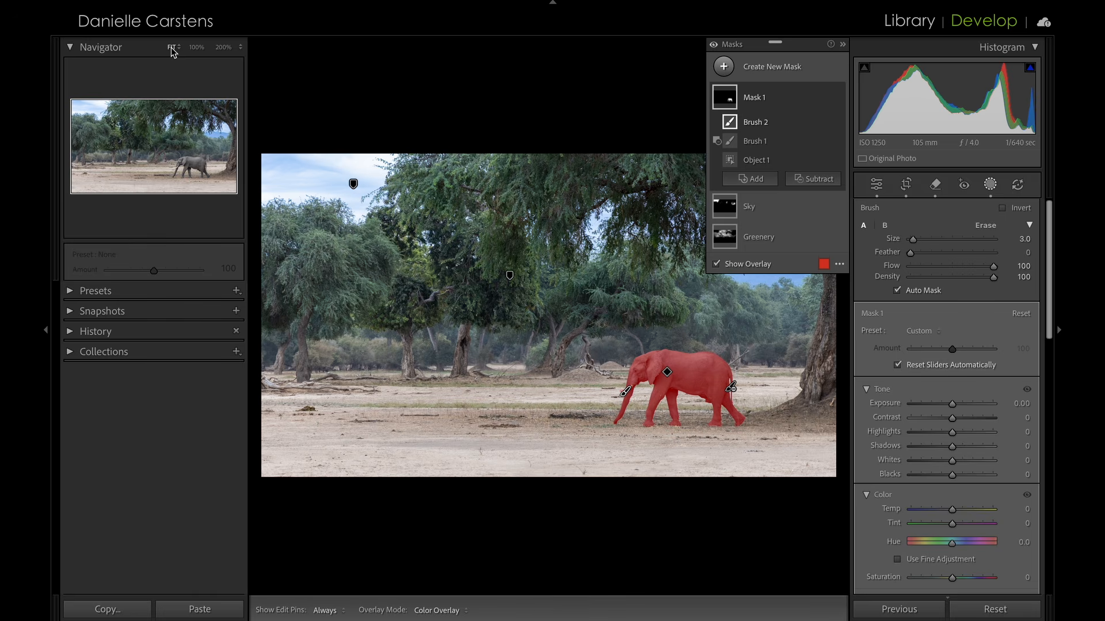
scroll(923, 438, down, 6)
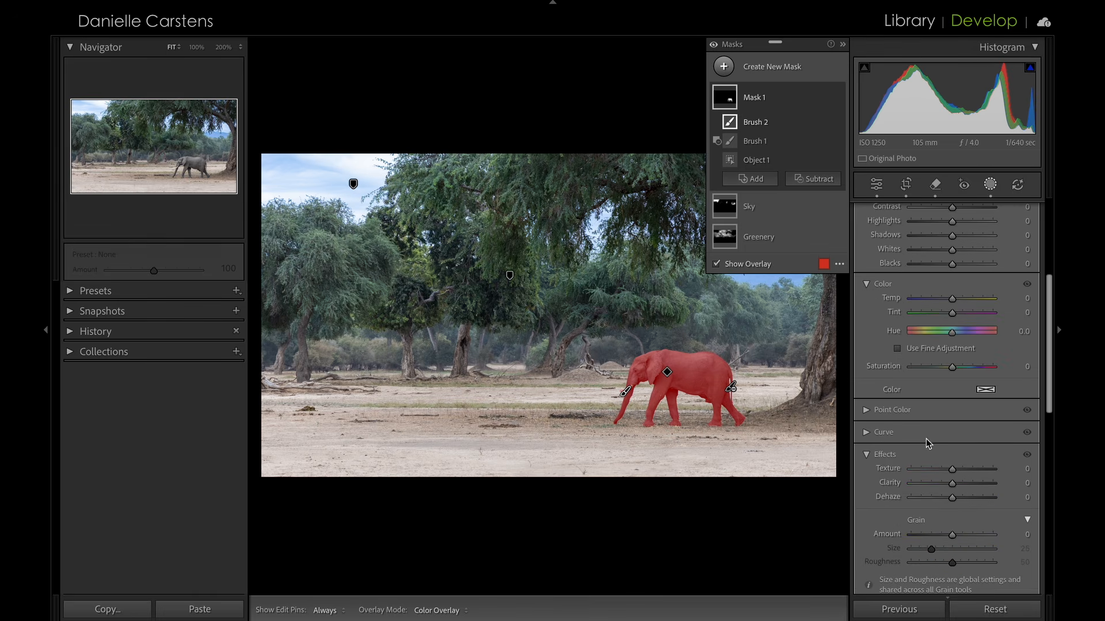
drag(952, 470, 953, 485)
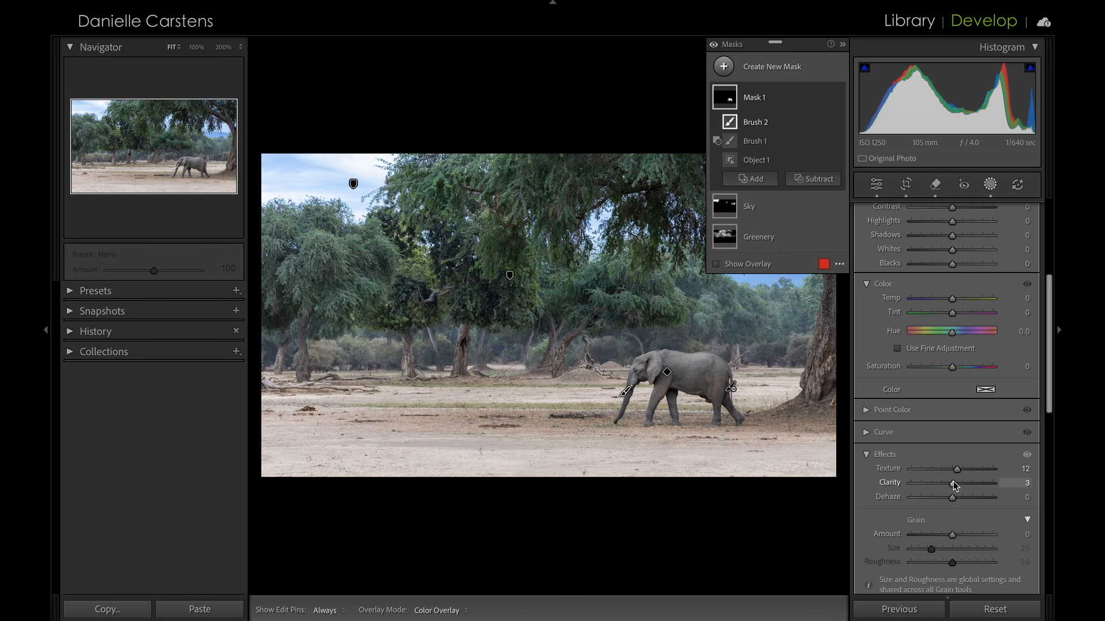
key(Escape)
key(Escape)
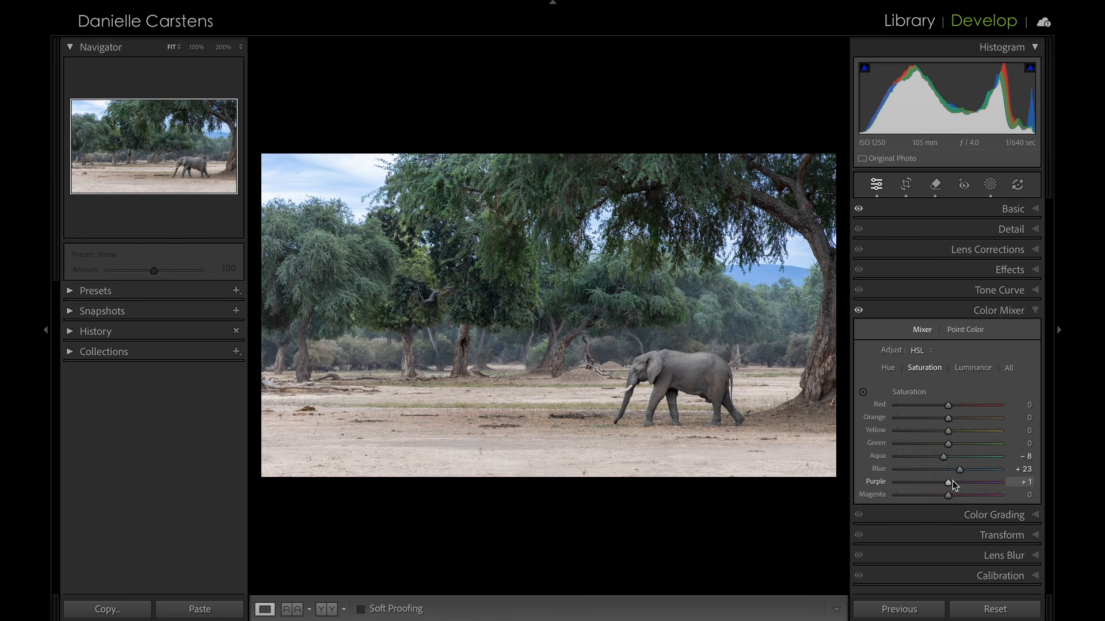
Set the whole photo's Contrast to +10 and Dehaze to +1
click(1011, 208)
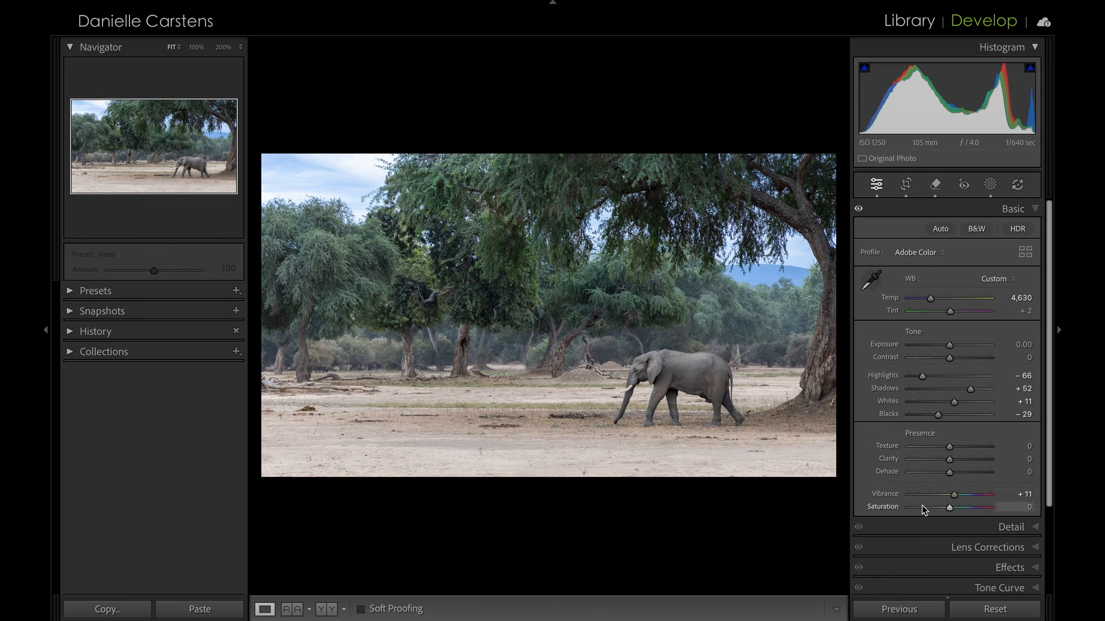
drag(953, 362, 955, 362)
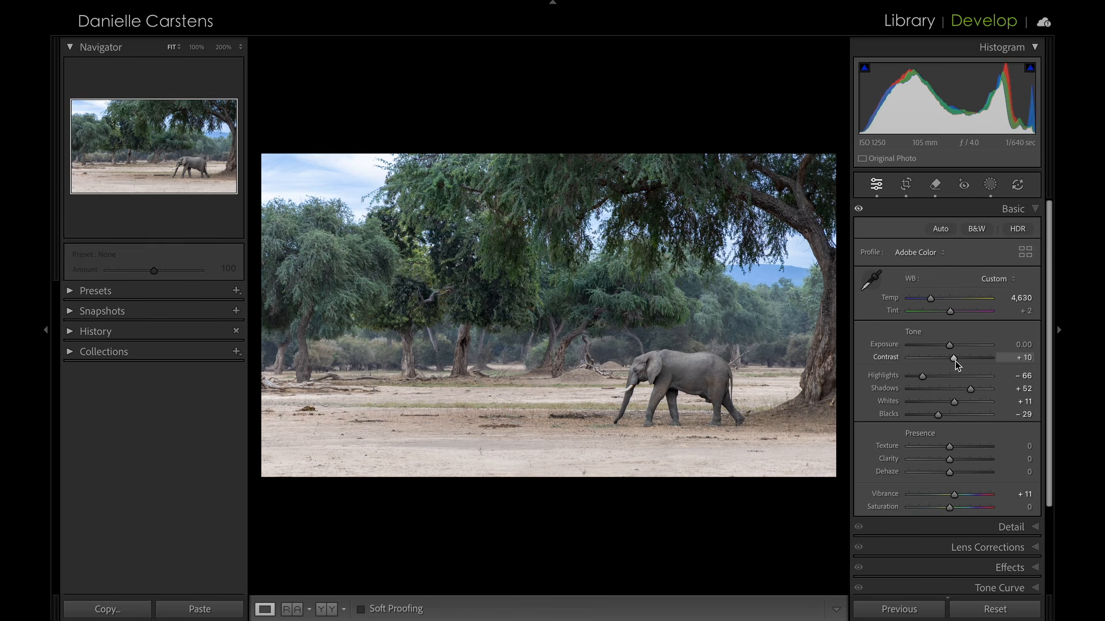
scroll(955, 361, down, 4)
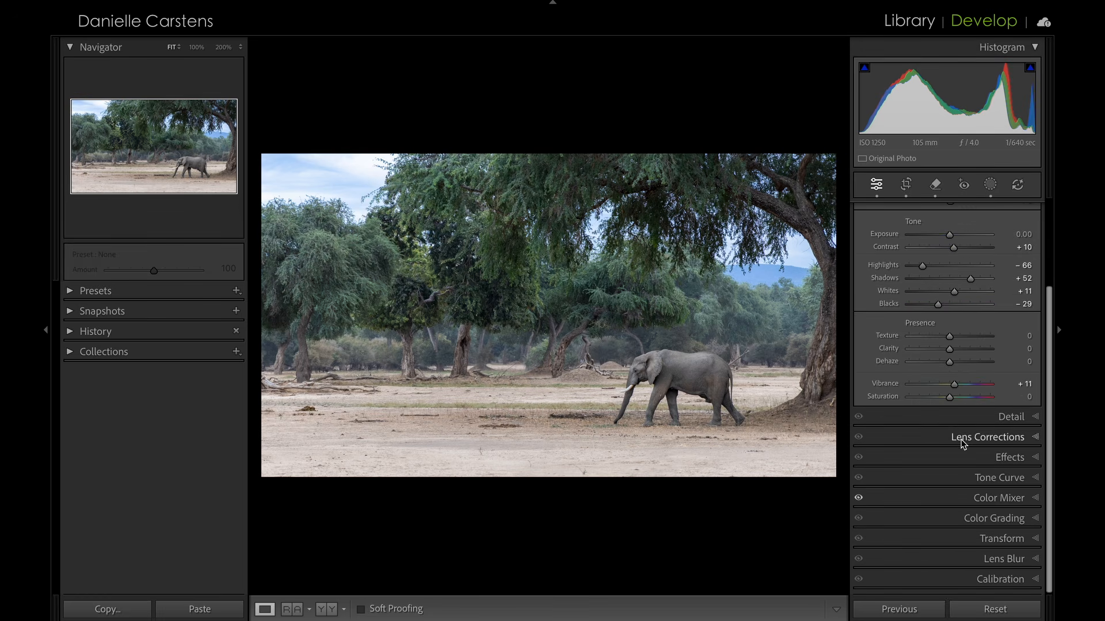
drag(950, 364, 949, 365)
Enlarge the viewing area, compare the edit with the original in single and side-by-side views, and inspect the sandy foreground up close
click(47, 330)
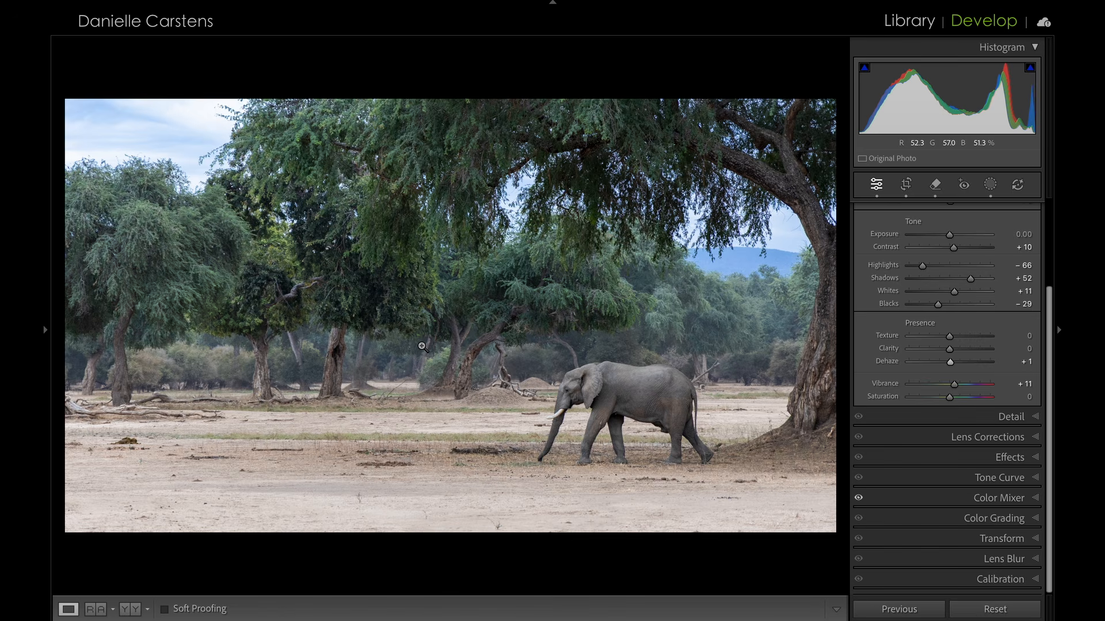
key(backslash)
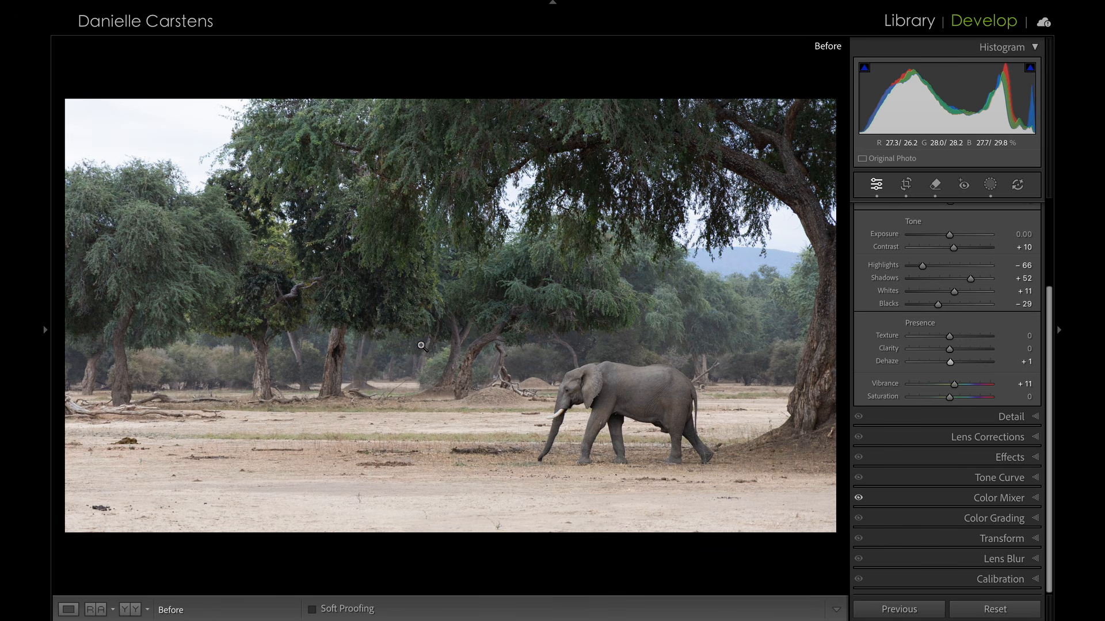
key(backslash)
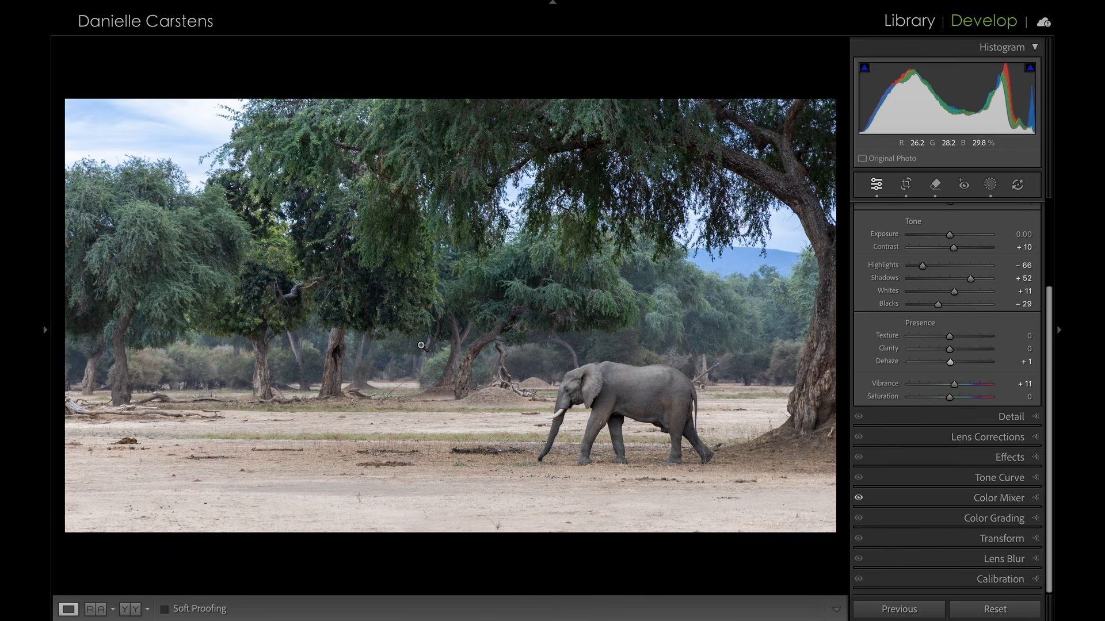
key(backslash)
key(backslash)
key(y)
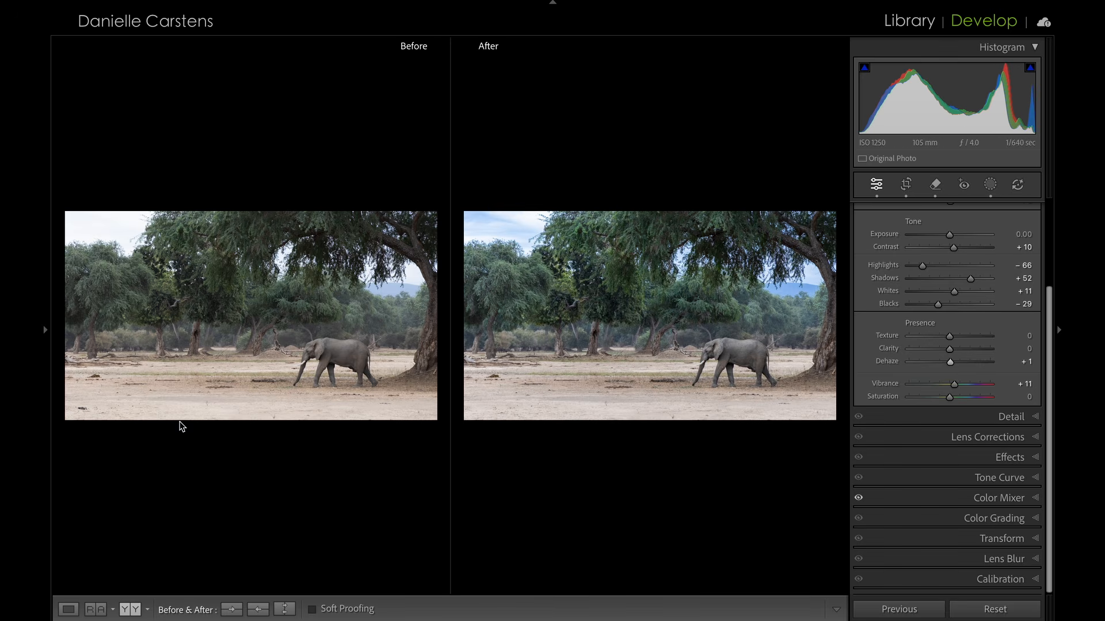
key(y)
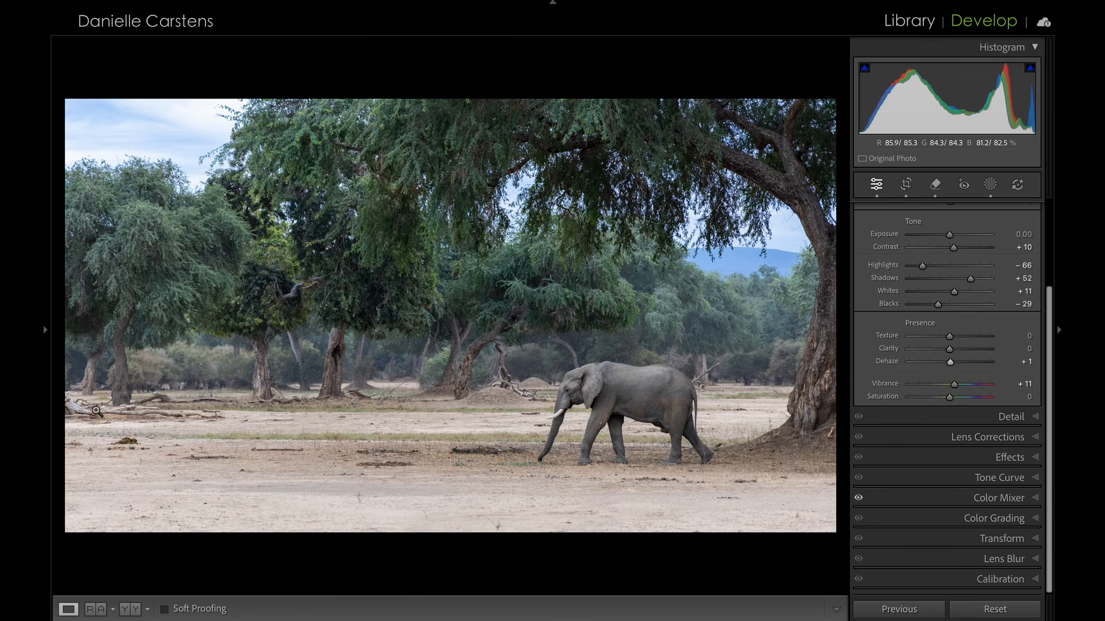
click(198, 517)
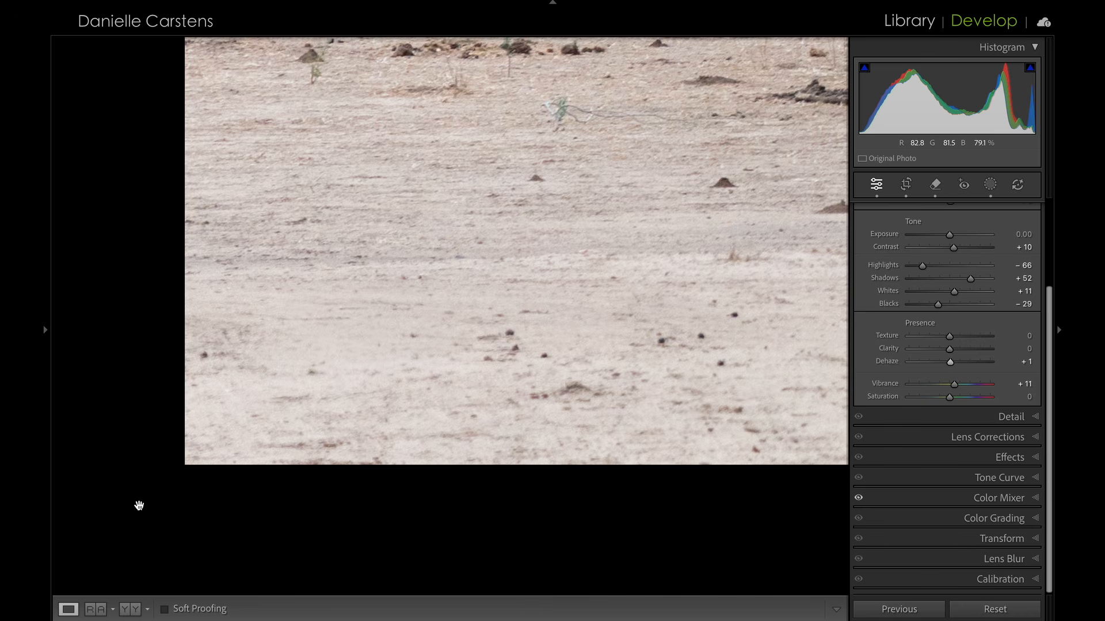
click(482, 332)
Remove the bare branch behind the elephant's rump with generative Remove at brush size 16, and close the Remove tool
click(718, 375)
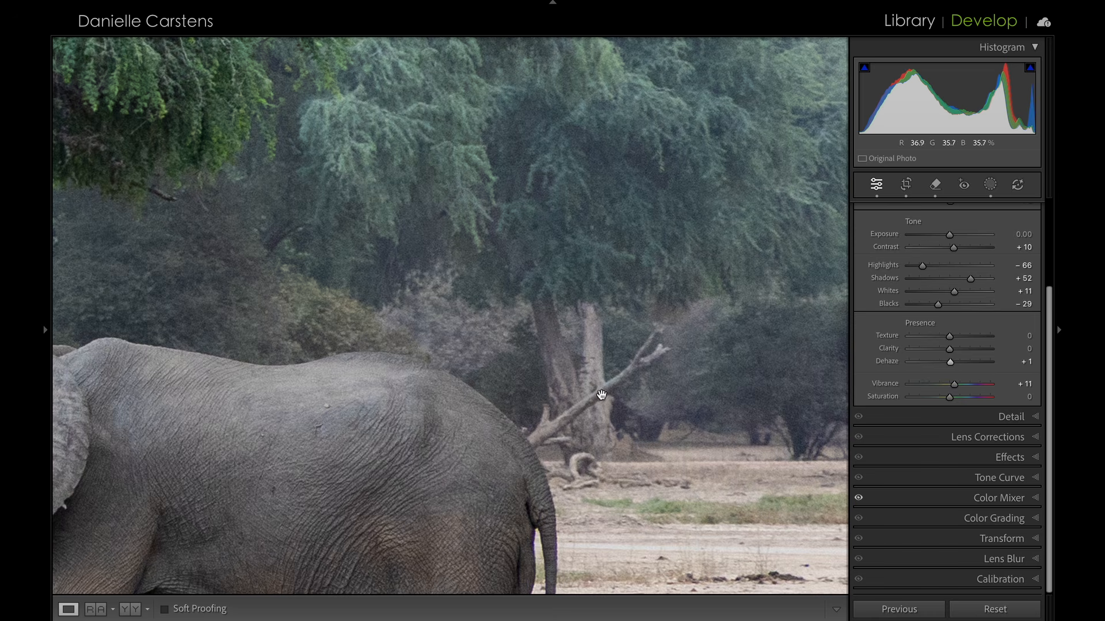
click(935, 185)
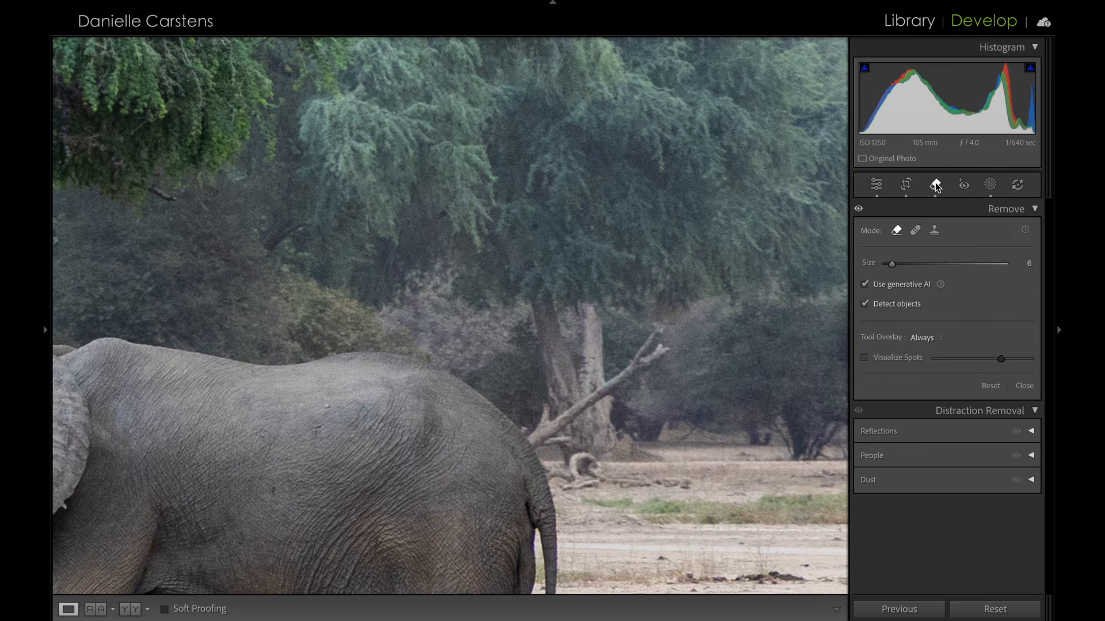
scroll(559, 424, up, 3)
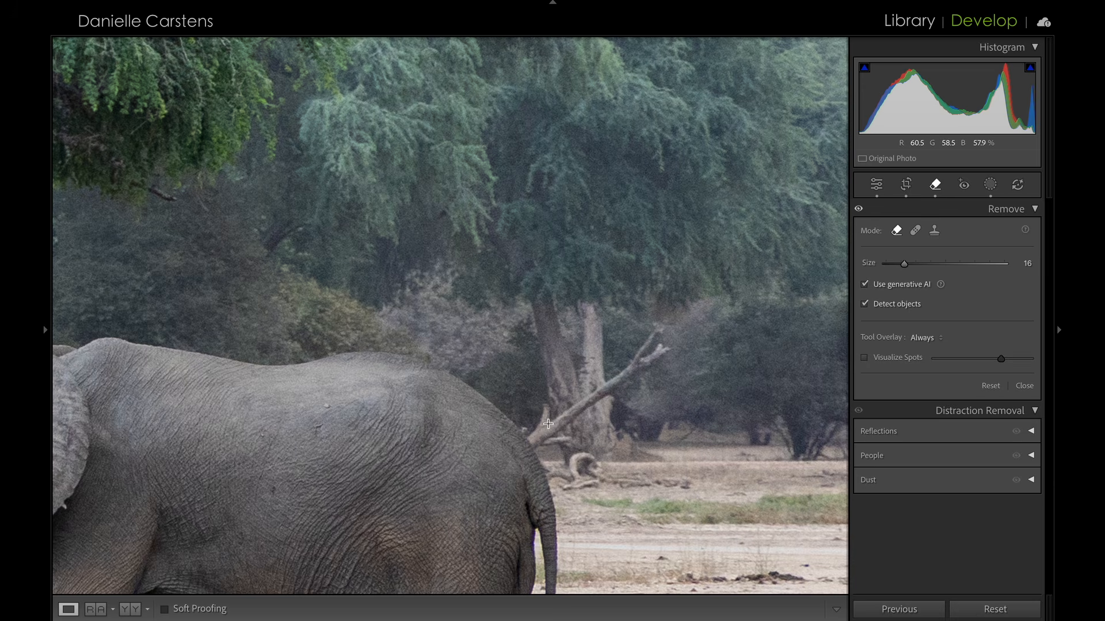
drag(532, 440, 666, 329)
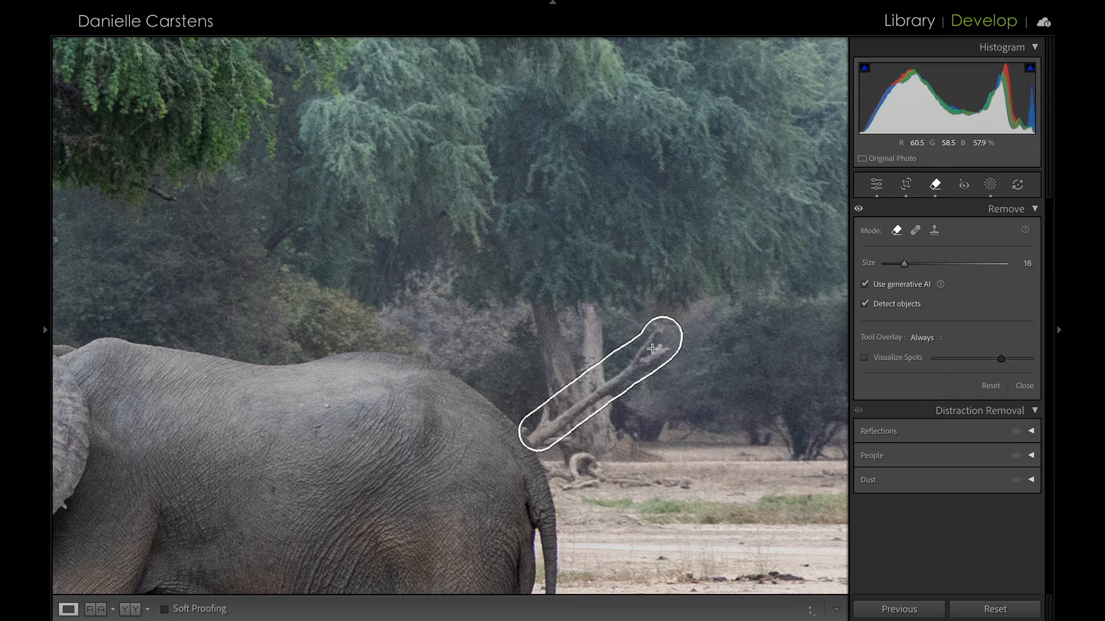
mouse_move(590, 394)
mouse_down()
mouse_move(558, 409)
mouse_move(546, 403)
mouse_move(547, 434)
mouse_up()
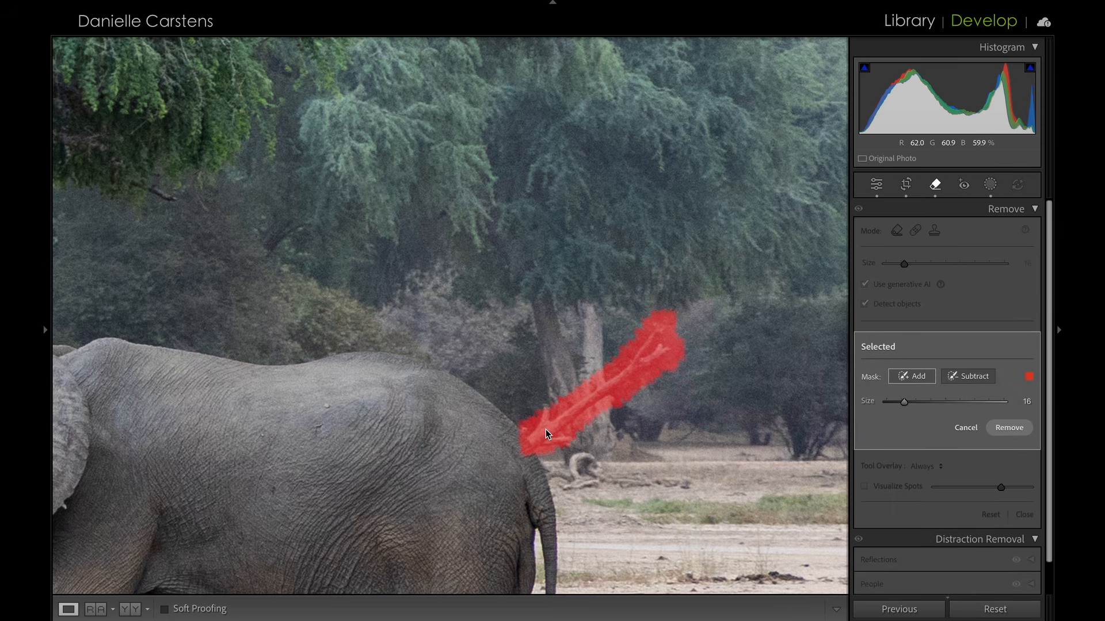
click(1008, 428)
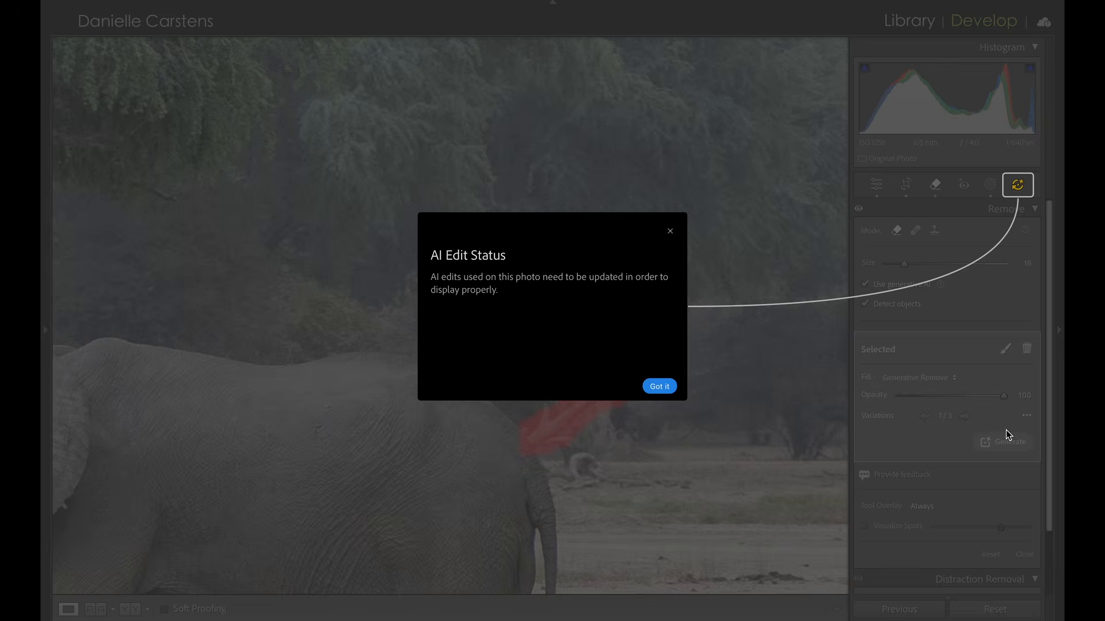
click(659, 386)
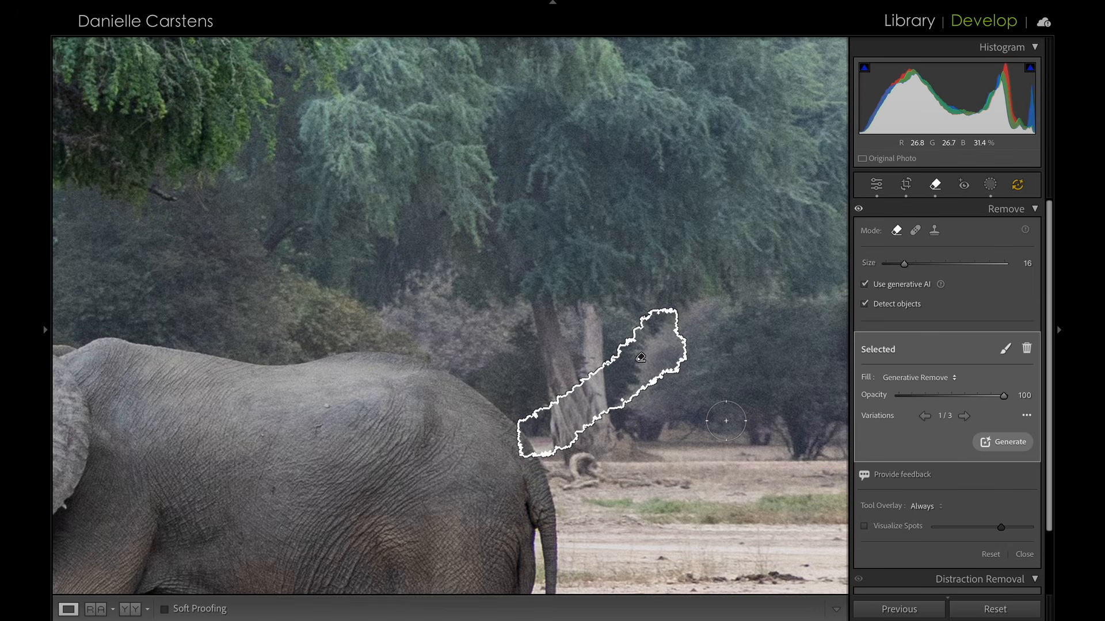
key(Escape)
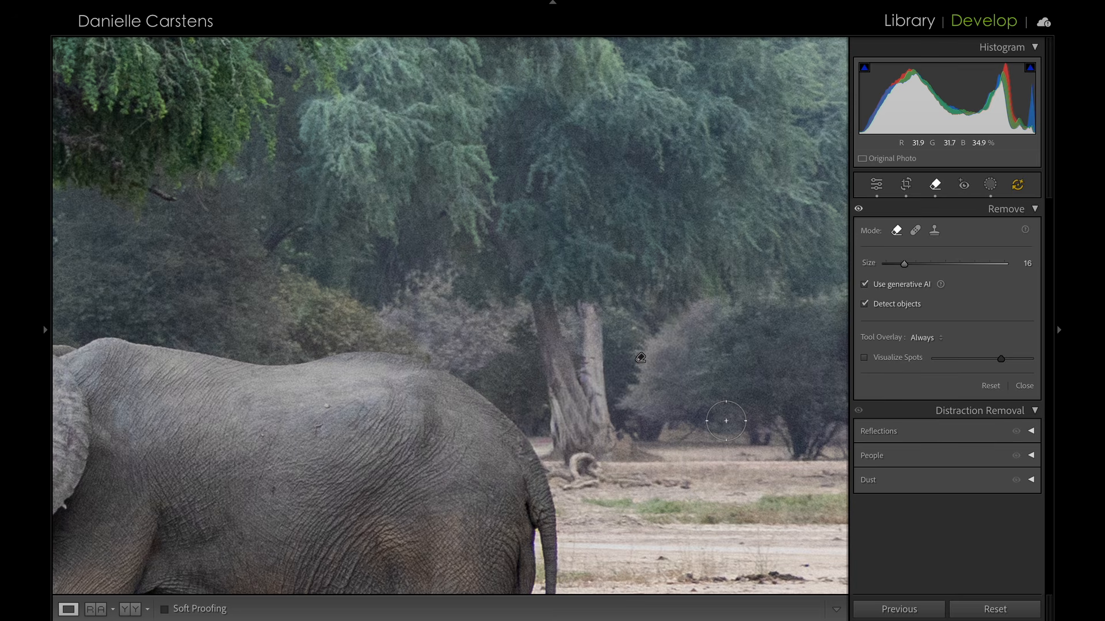
key(q)
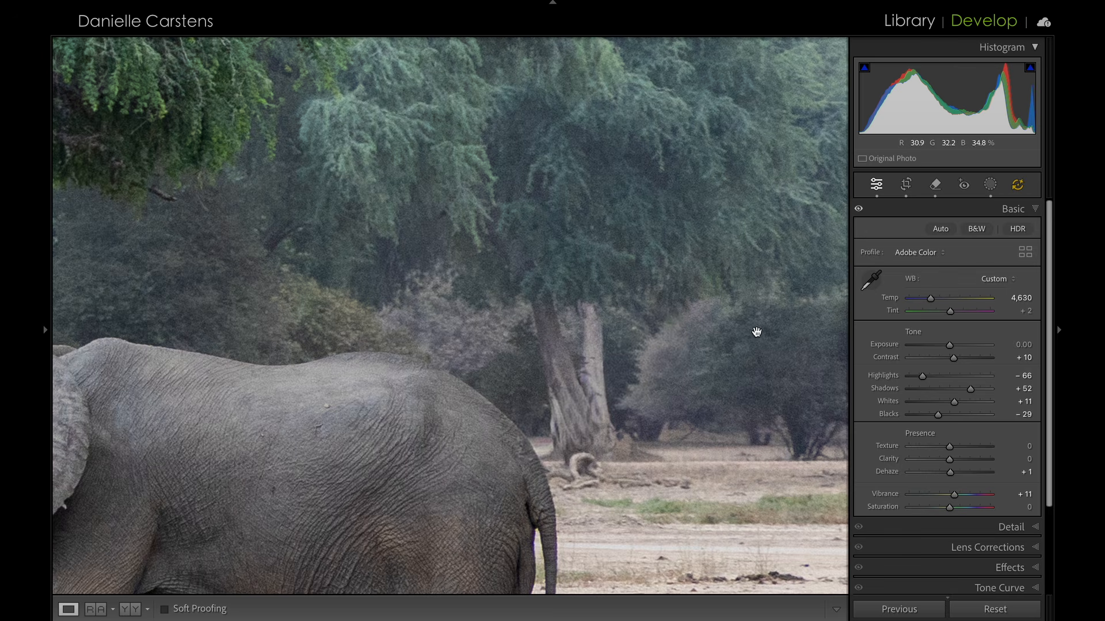
Return to the full photo and compare the finished edit with the original
click(663, 406)
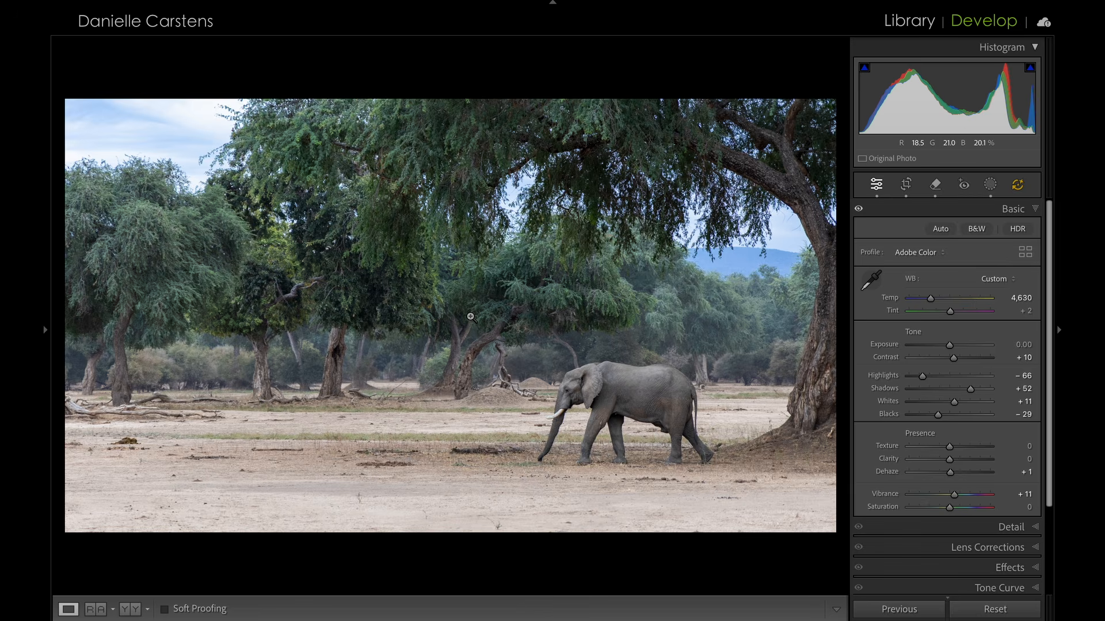
key(backslash)
key(backslash)
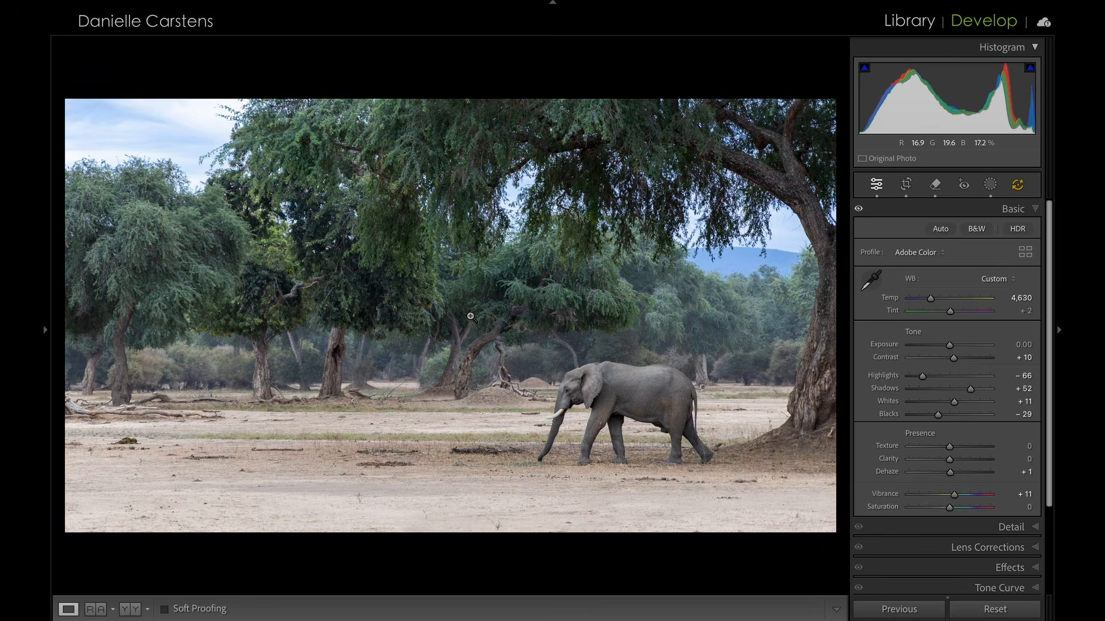